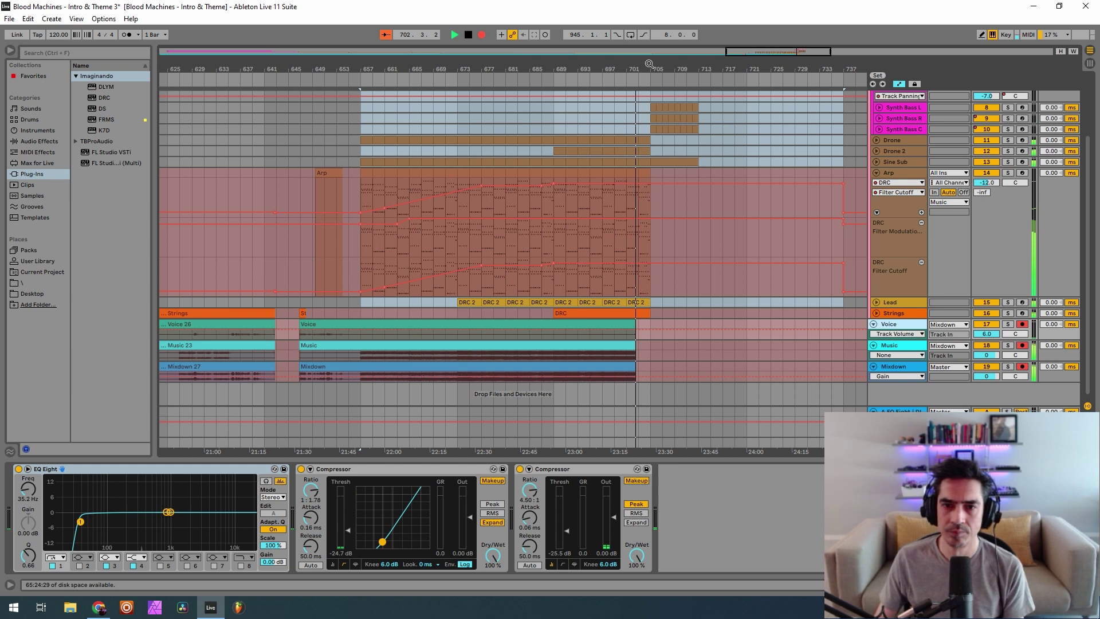
scroll(719, 420, up, 4)
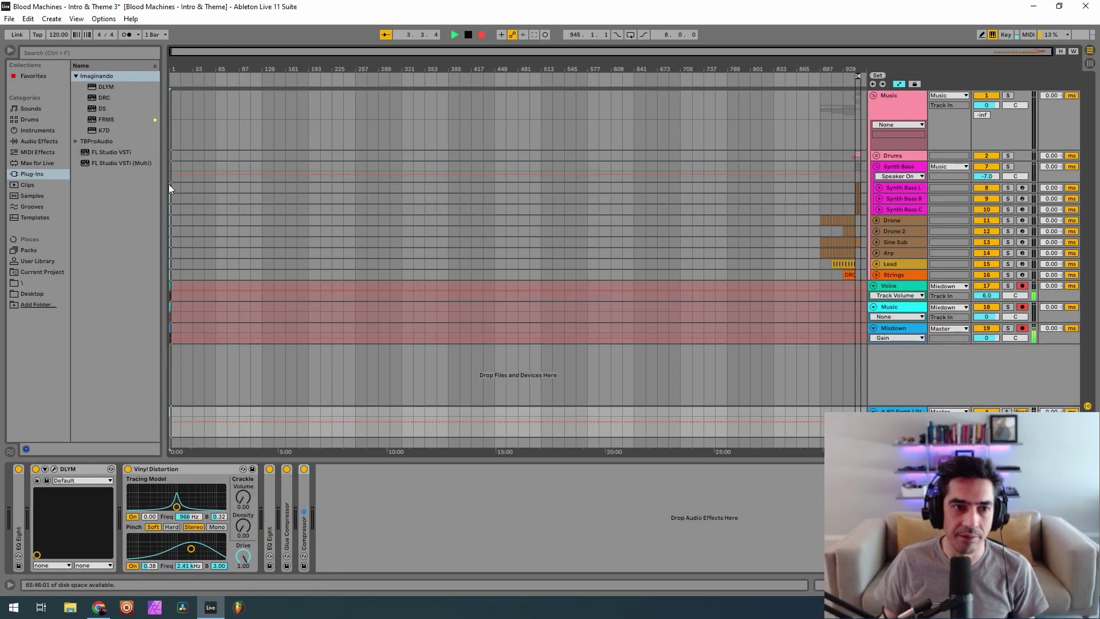
drag(169, 186, 160, 186)
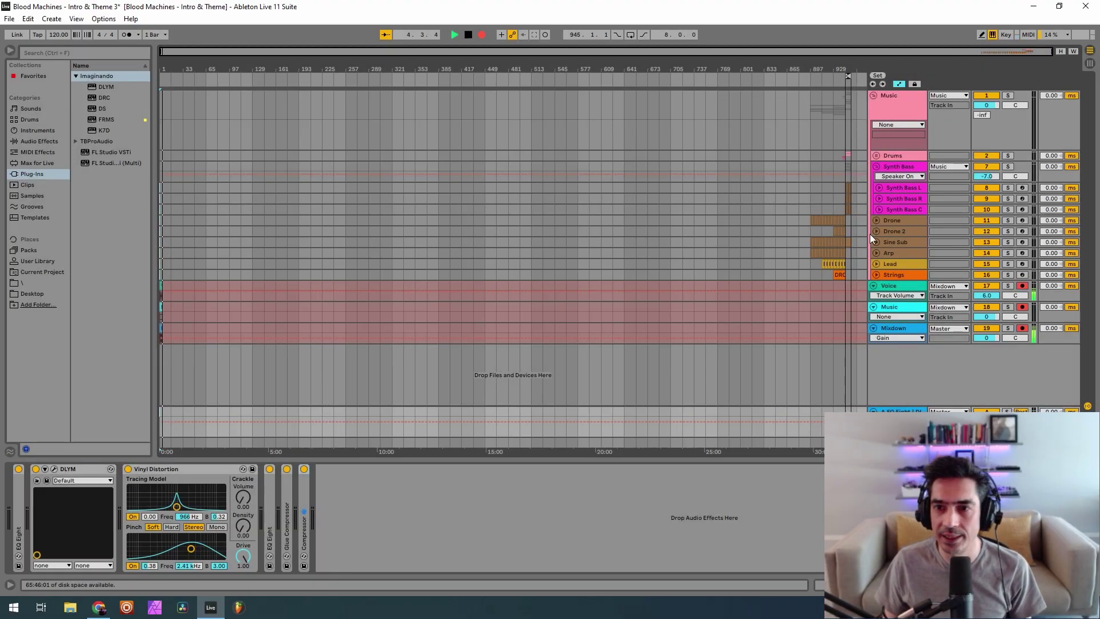
mouse_move(841, 62)
mouse_down()
mouse_move(842, 98)
mouse_move(848, 71)
mouse_up()
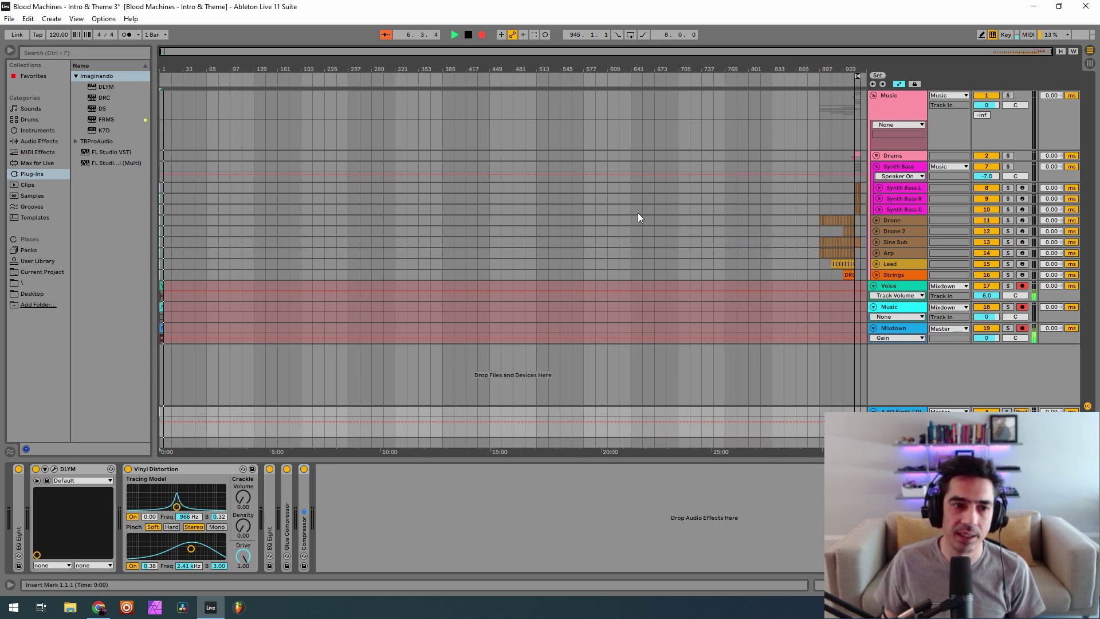
Arm the Synth Bass L, Synth Bass R and Synth Bass C tracks for recording.
click(901, 166)
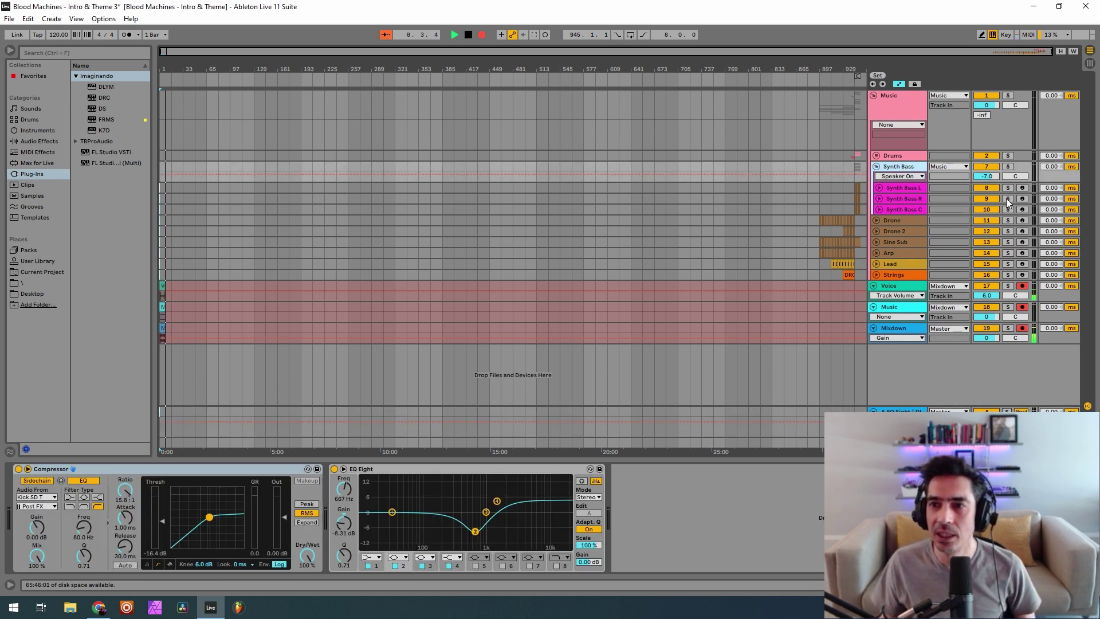
click(1022, 189)
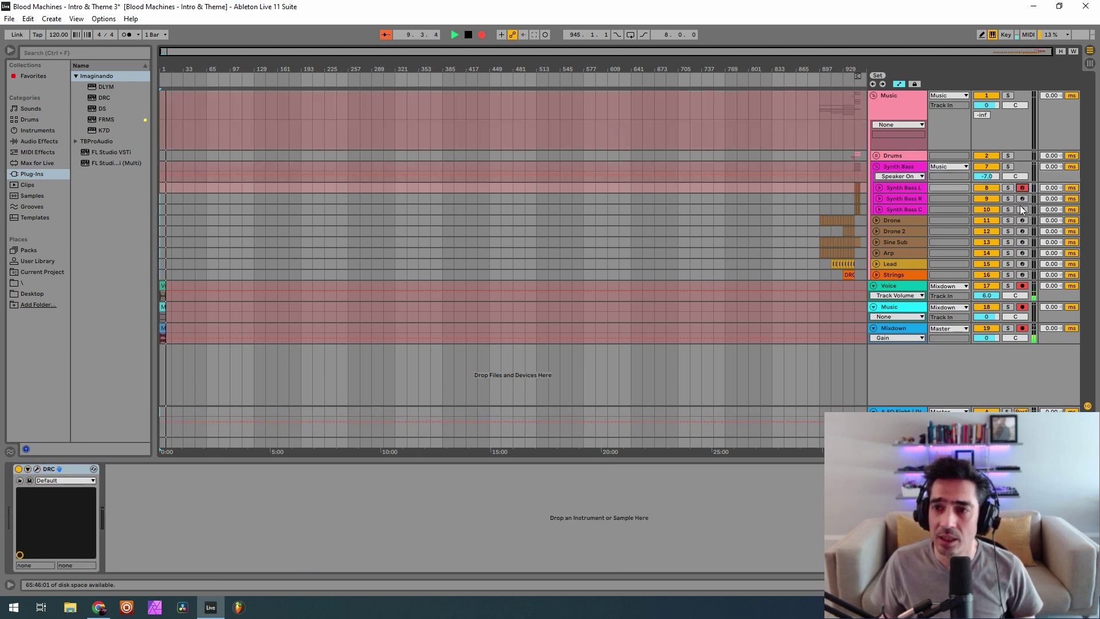
click(1023, 199)
click(1023, 209)
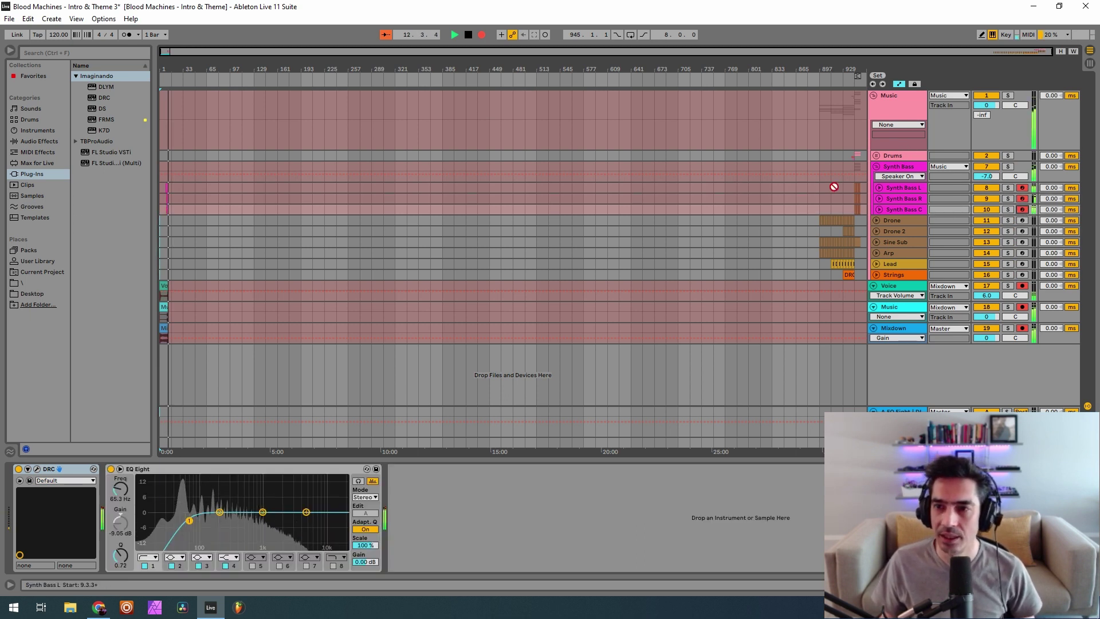
Unfold Synth Bass L, mute Synth Bass R and Synth Bass C, and reset Synth Bass L's panning to centre.
click(878, 187)
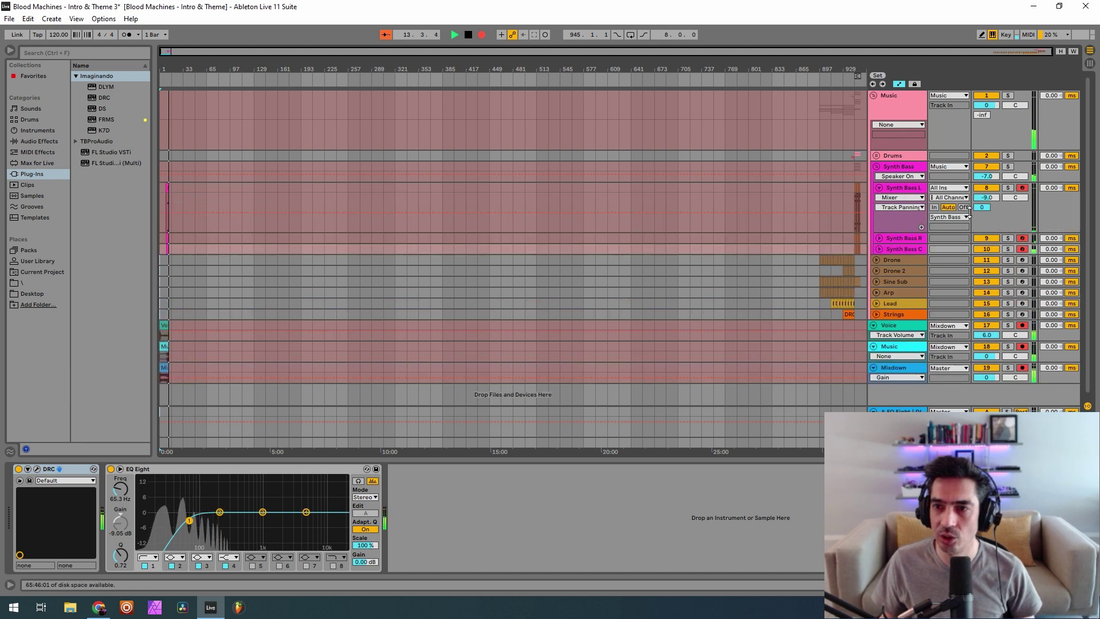
drag(1016, 200, 1015, 201)
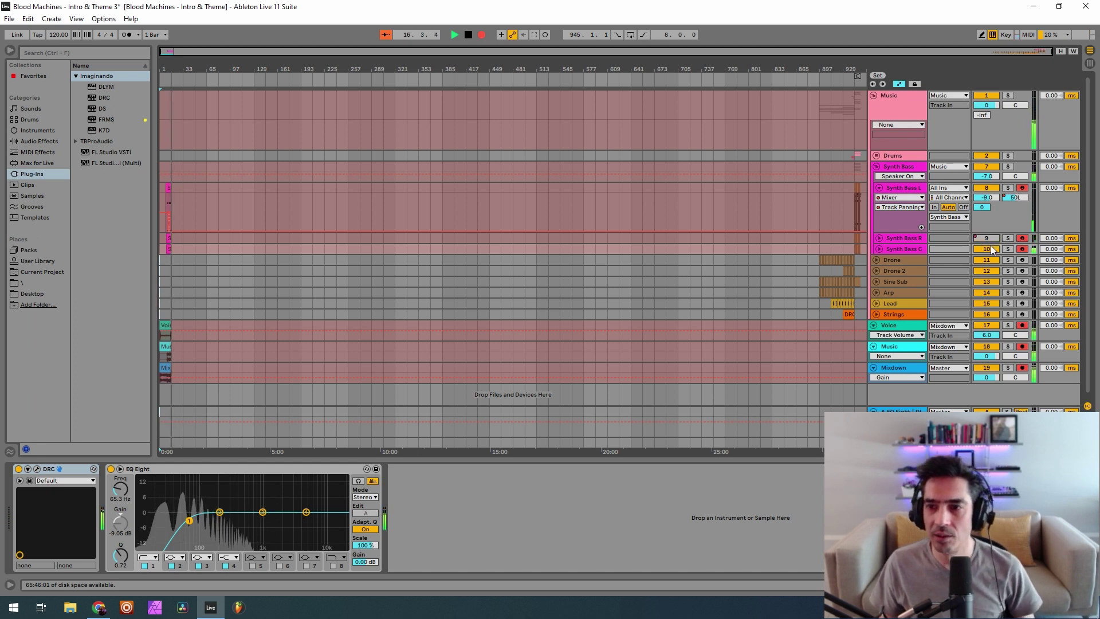
click(1013, 198)
key(Delete)
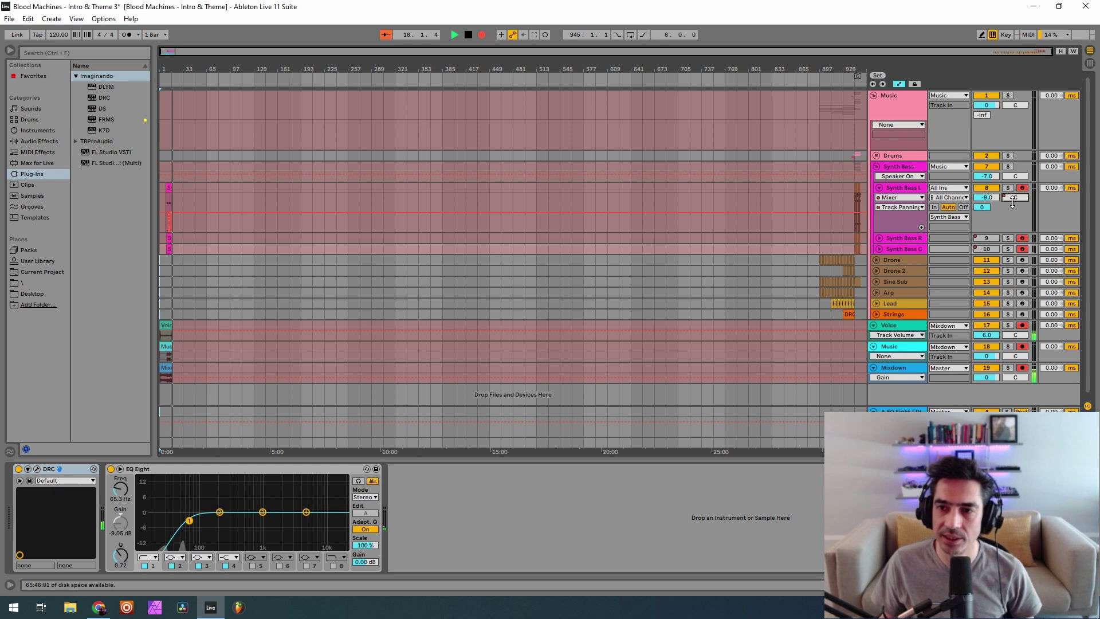
Open the DRC synth on the Synth Bass L track and load the Factory bank's Default patch.
click(906, 192)
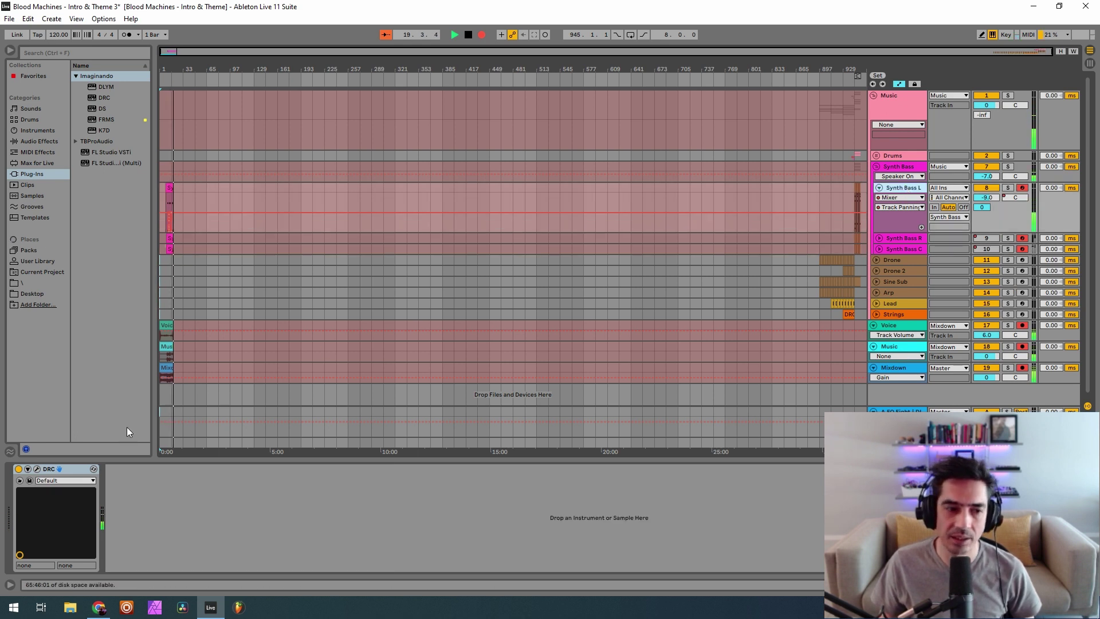
click(38, 468)
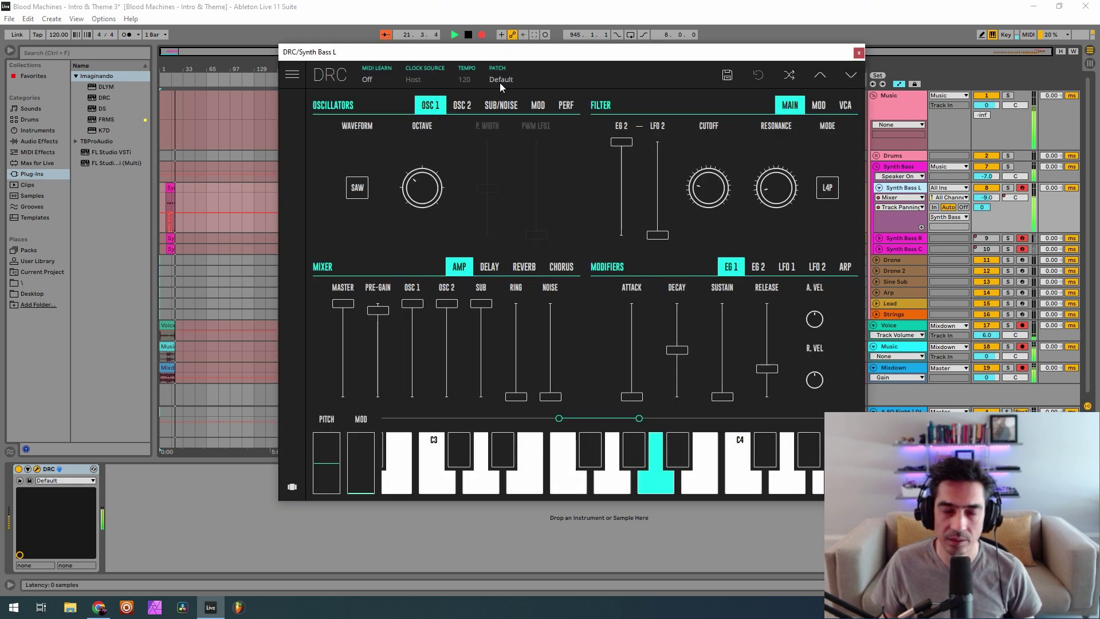
click(500, 80)
click(493, 163)
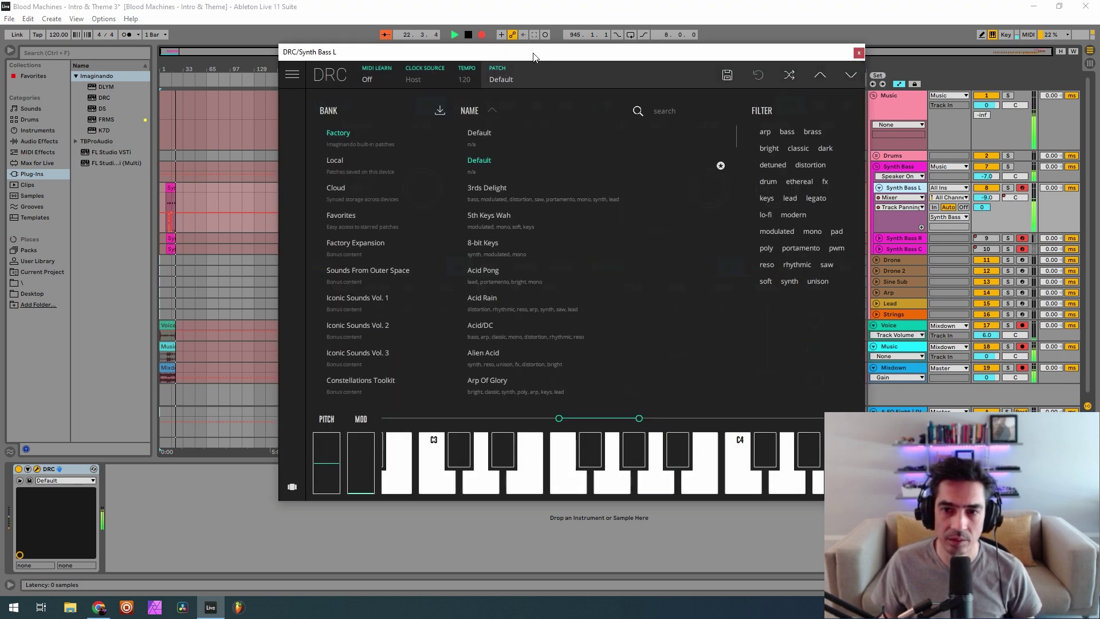
drag(535, 53, 381, 47)
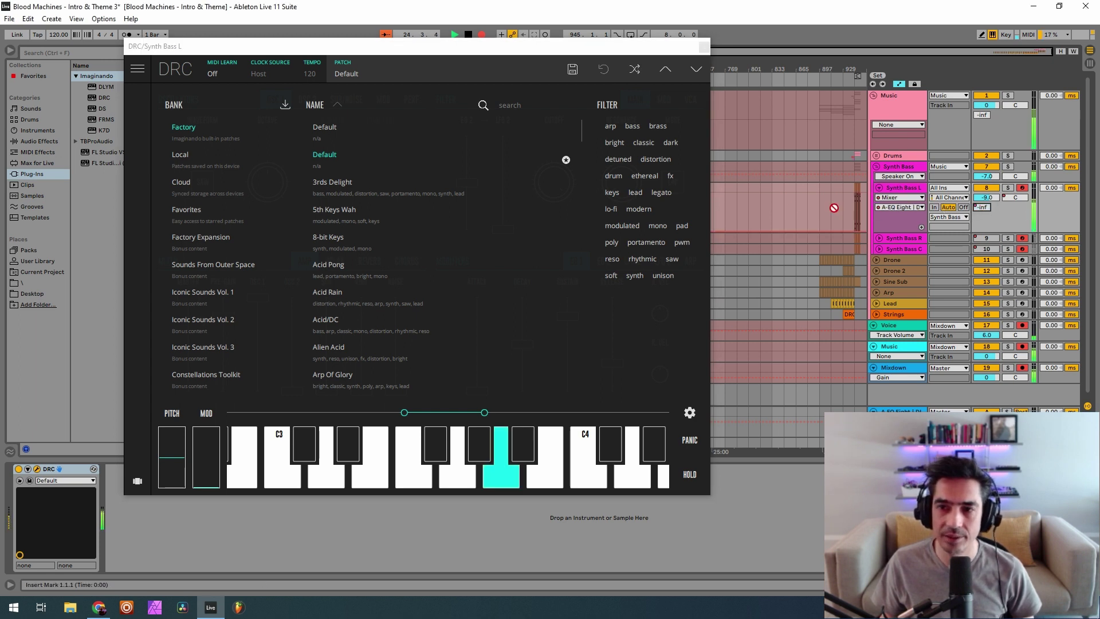
click(364, 64)
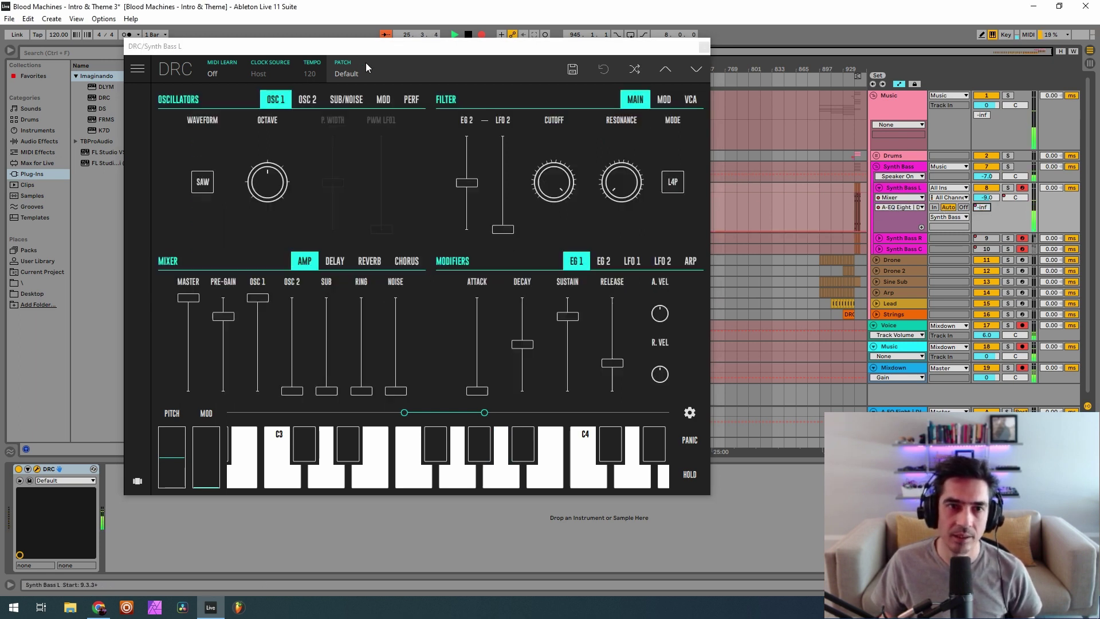
Lower oscillator 1's octave and raise the OSC 2 level to maximum in the mixer.
click(267, 187)
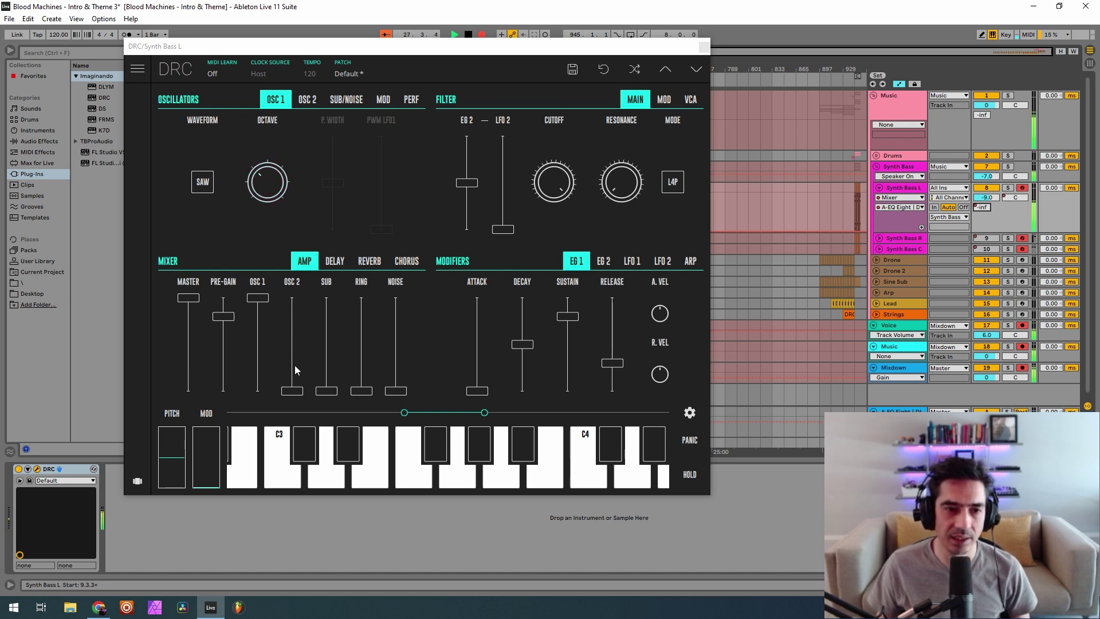
drag(294, 365, 292, 94)
Lower oscillator 2's octave and detune it with a fine tuning of about 0.108.
click(319, 101)
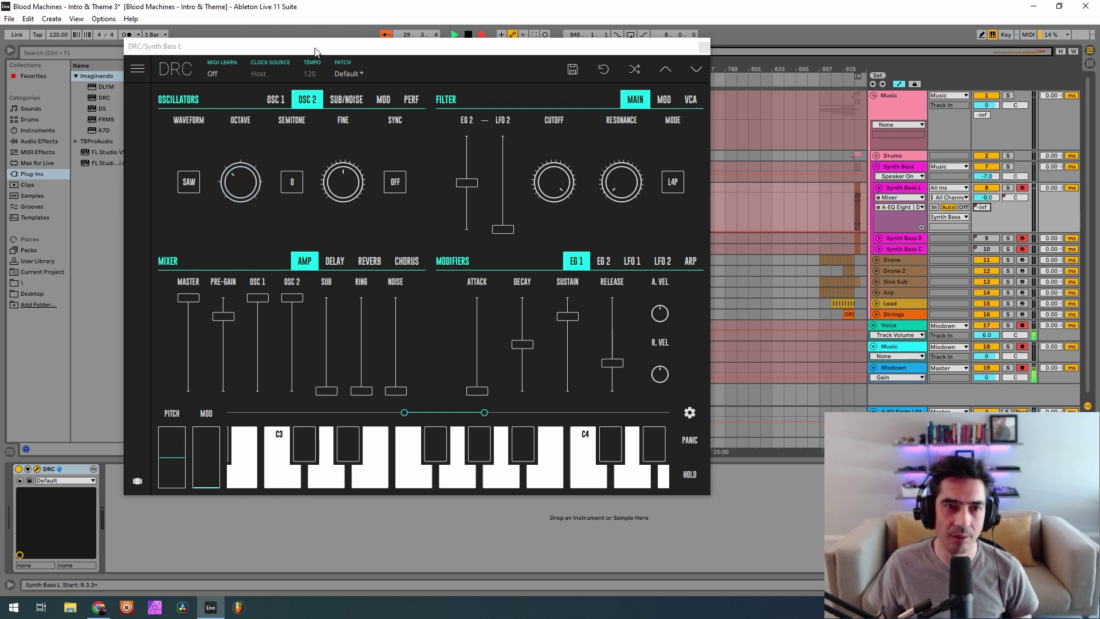
drag(315, 50, 364, 102)
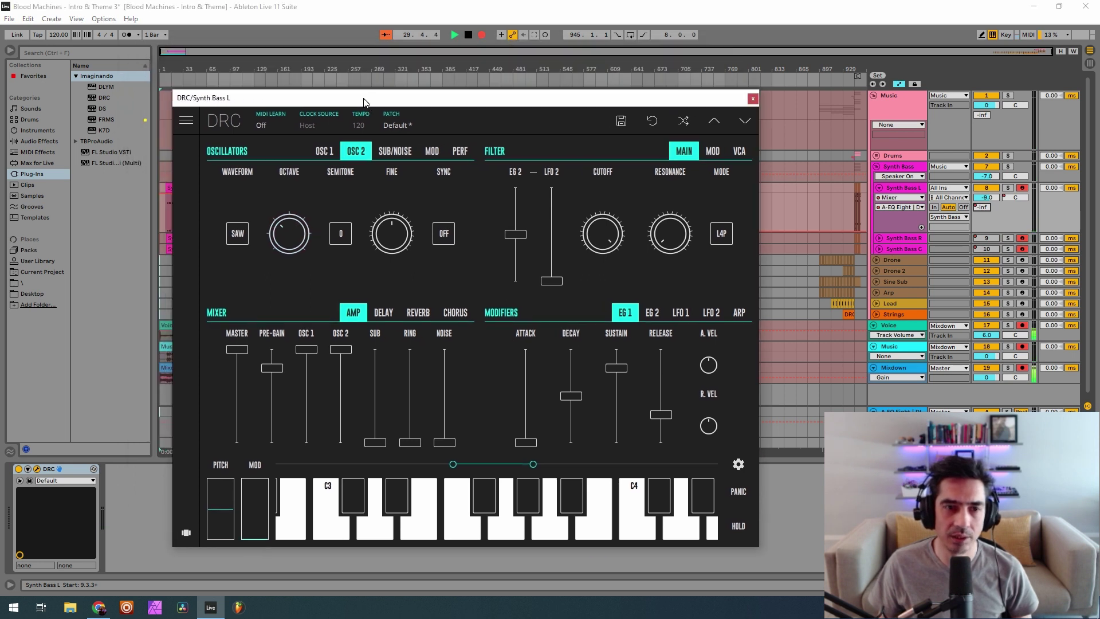
click(393, 243)
drag(397, 242, 430, 232)
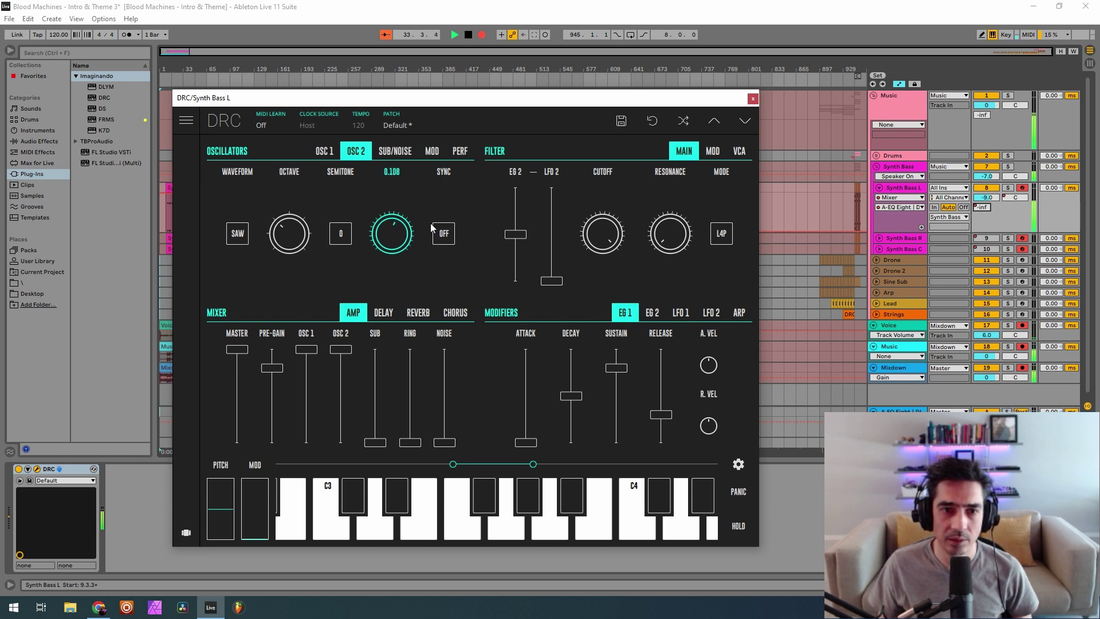
drag(430, 228, 428, 228)
Raise the sub oscillator's mixer level to maximum and increase the pre-gain to near maximum.
drag(374, 387, 375, 349)
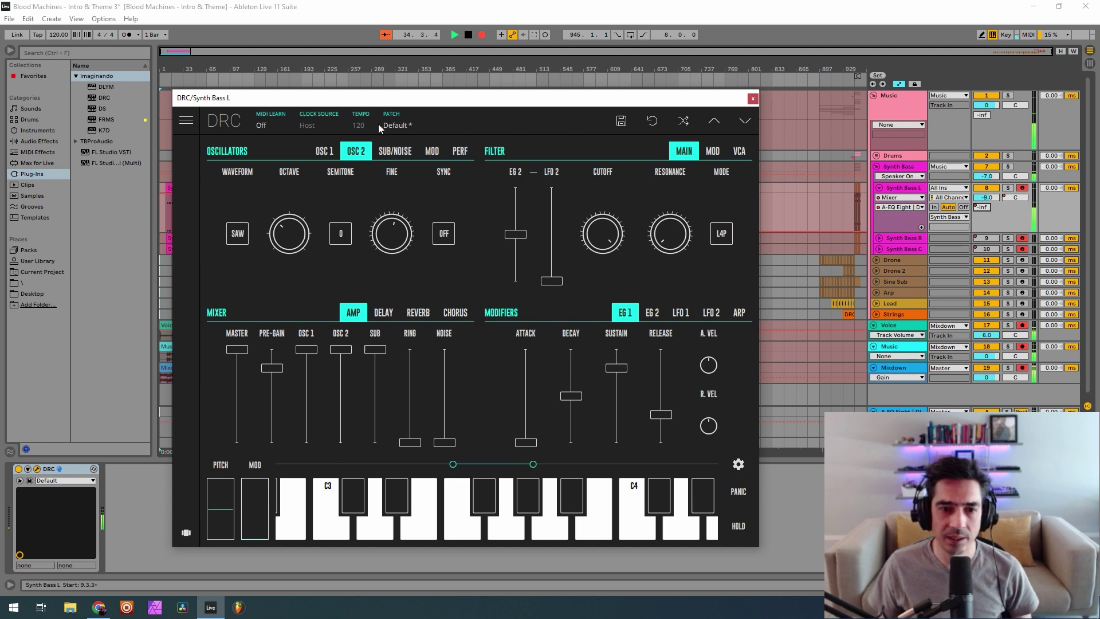
click(399, 153)
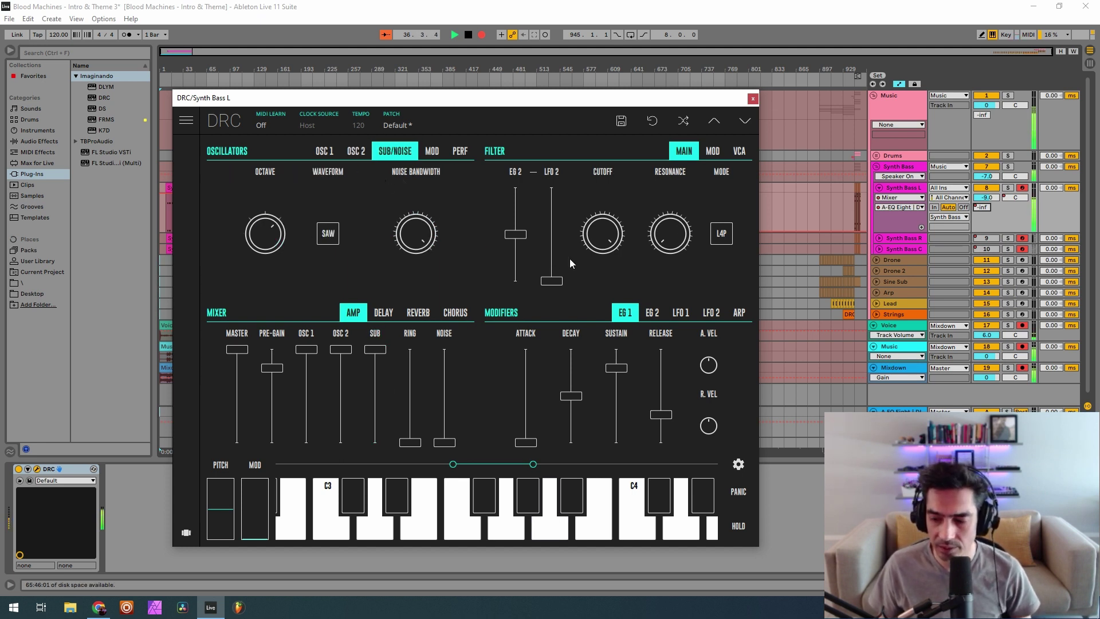
drag(277, 371, 319, 356)
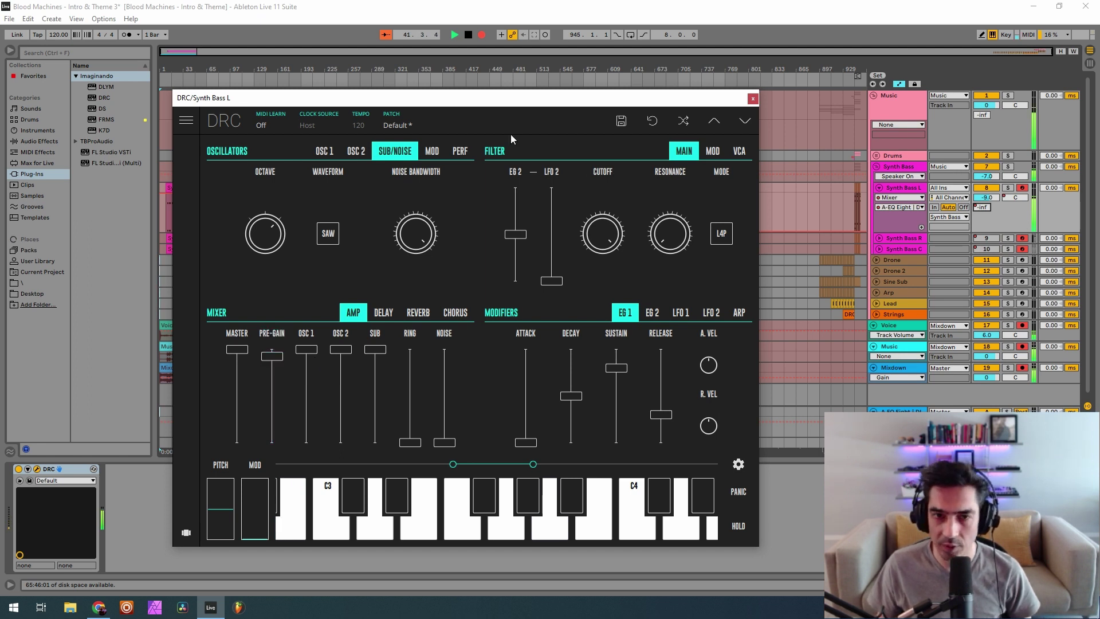
Set the oscillators' performance mode to Mono.
click(456, 153)
click(243, 236)
click(237, 232)
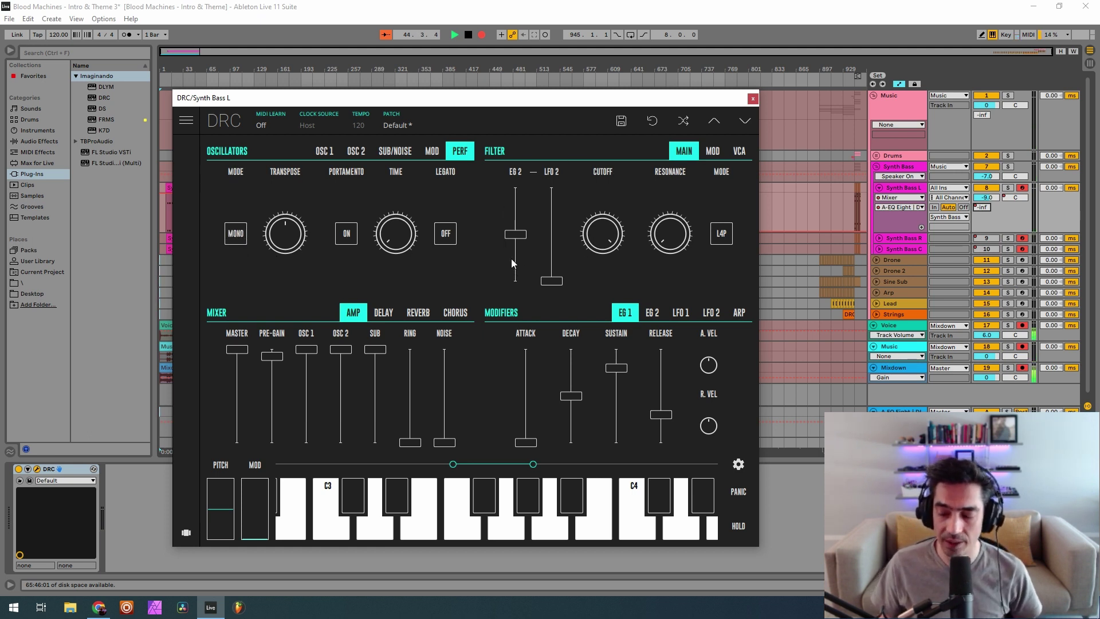
Set the filter's EG 2 amount to maximum and lower the cutoff to about 0.202.
drag(524, 242, 513, 5)
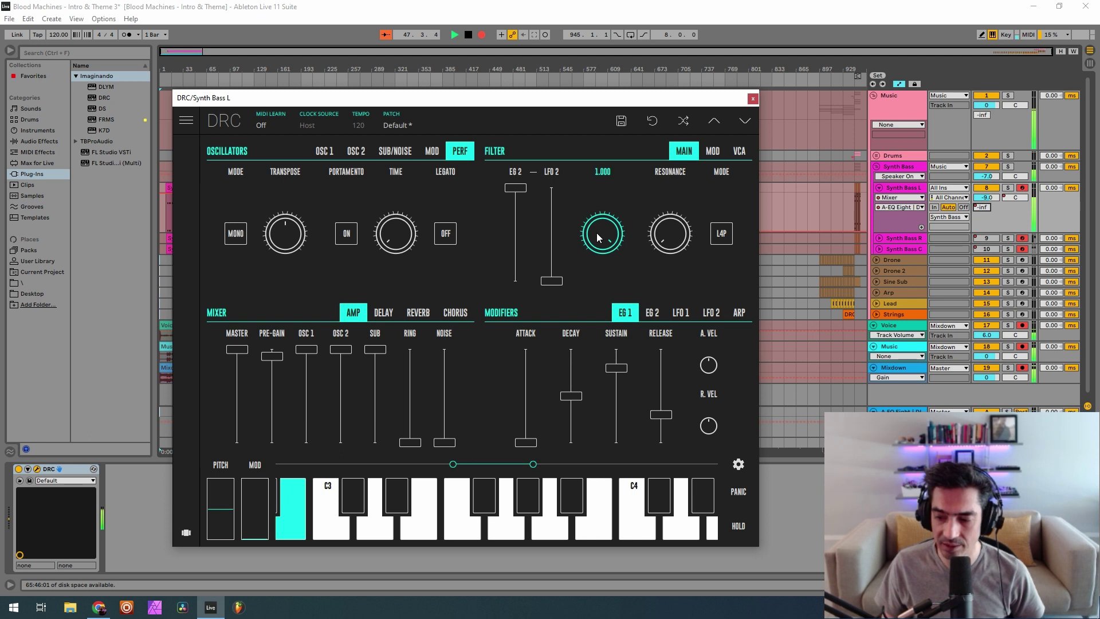
drag(597, 233, 602, 505)
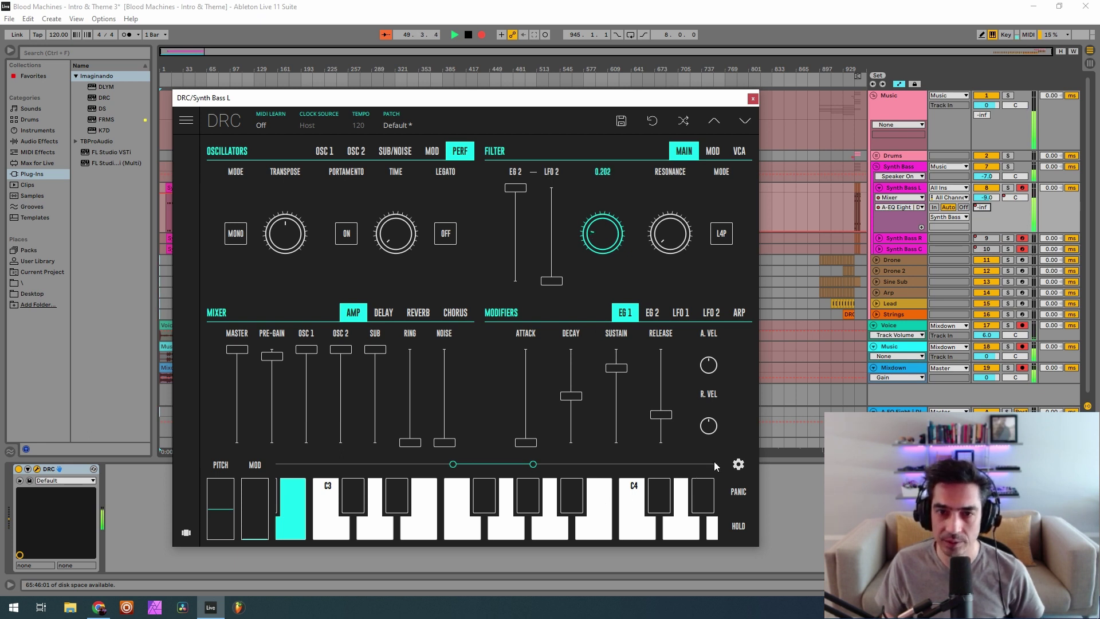
drag(713, 466, 714, 465)
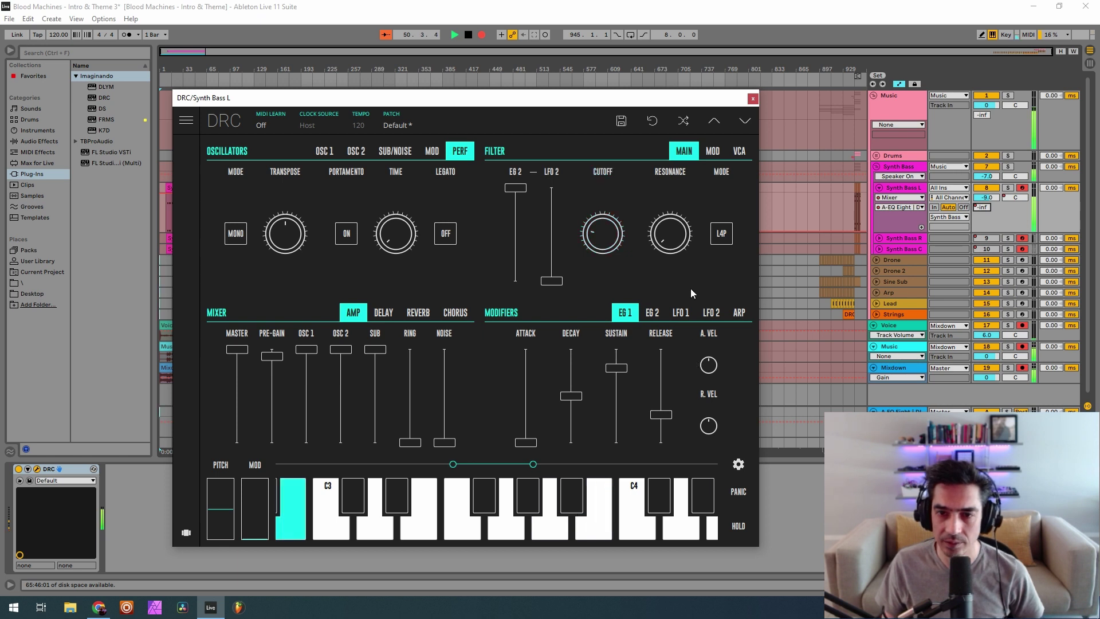
Switch the filter mode to L2P and raise the resonance slightly.
click(723, 234)
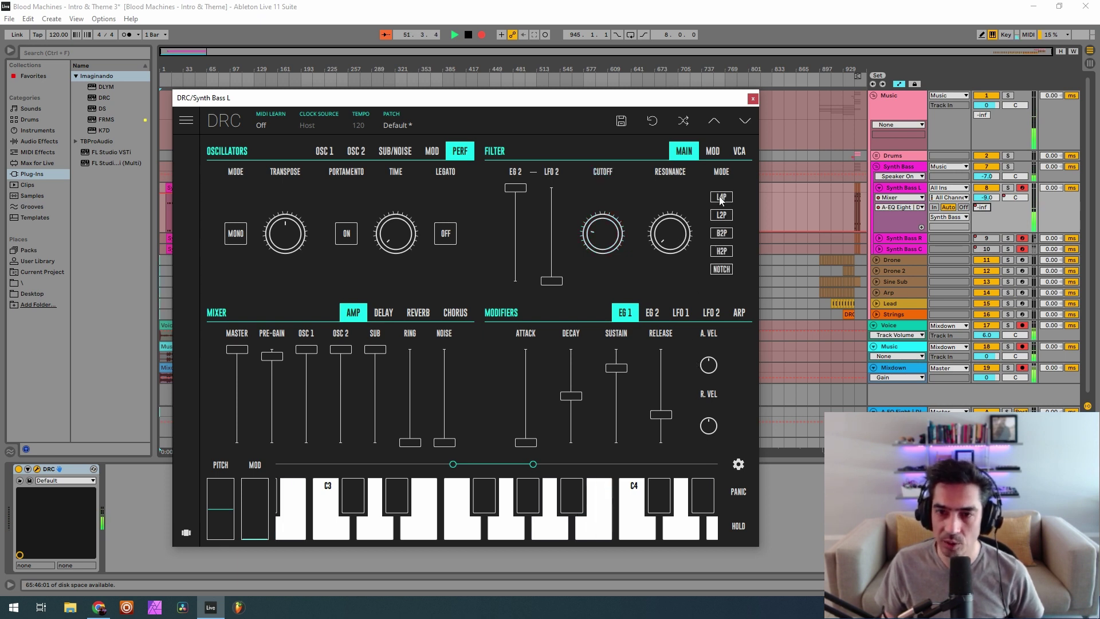
click(723, 216)
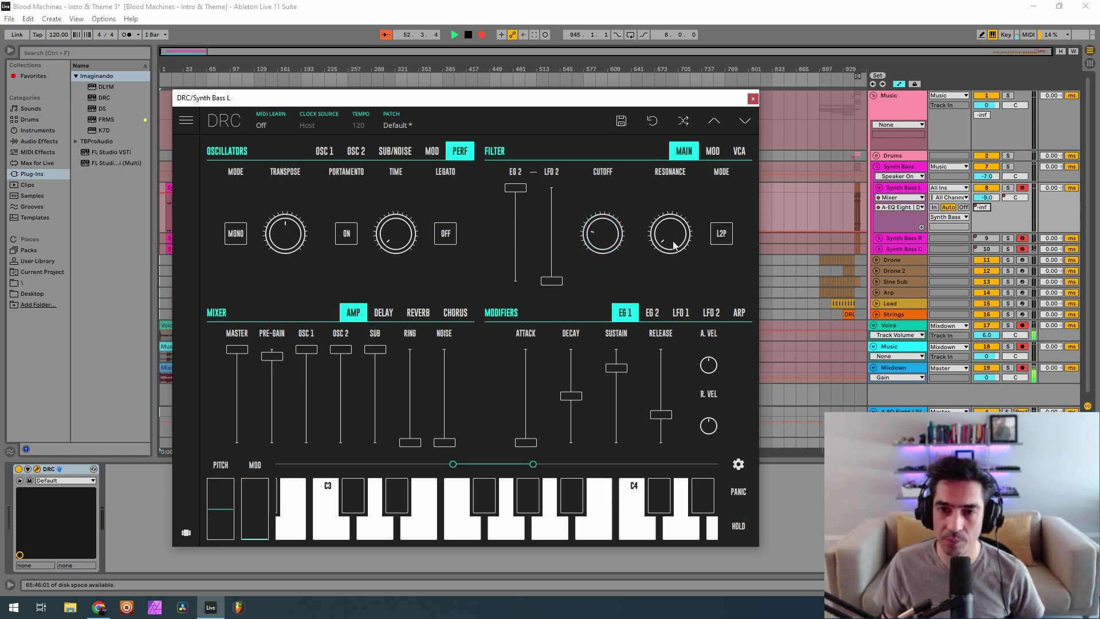
drag(675, 245, 793, 204)
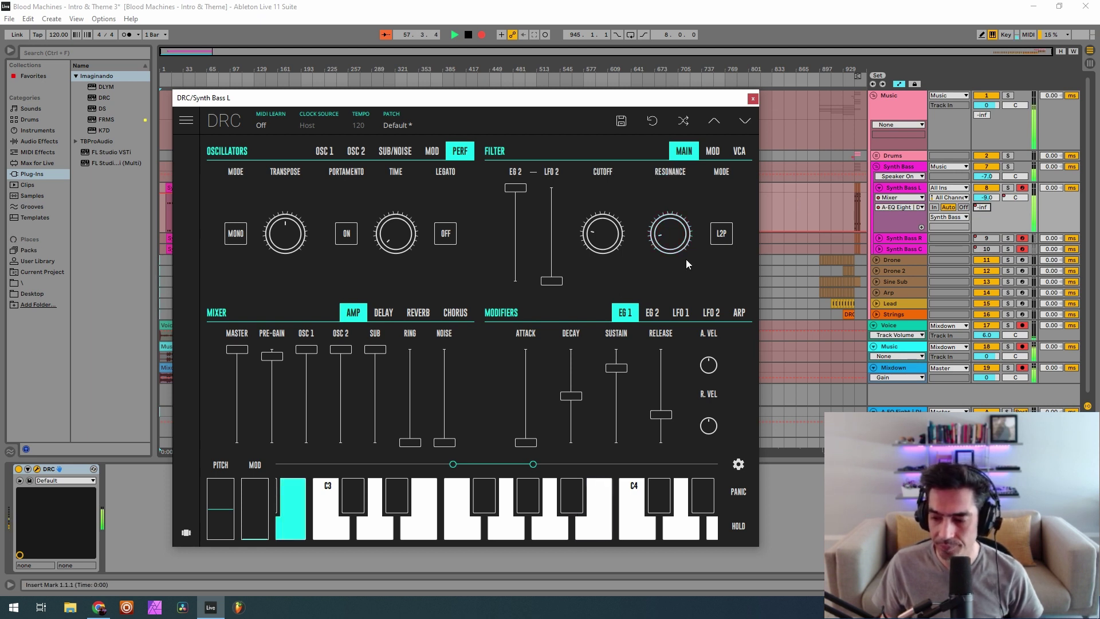
Set the filter's KBD modulation to maximum and EG 1's sustain to zero, and close the DRC window.
click(712, 156)
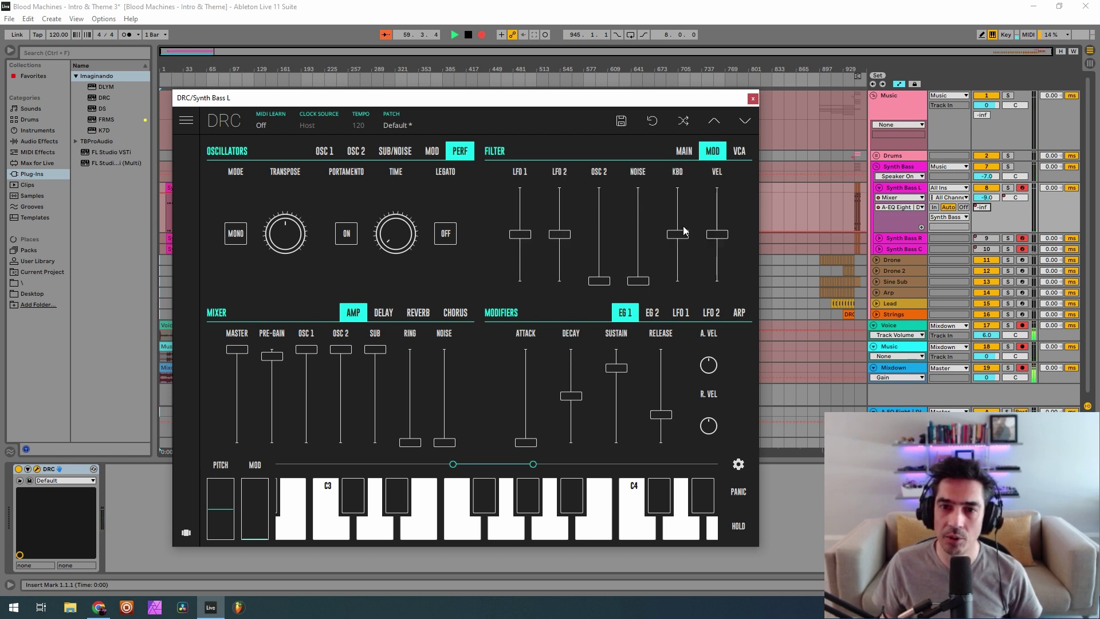
drag(684, 231, 665, 229)
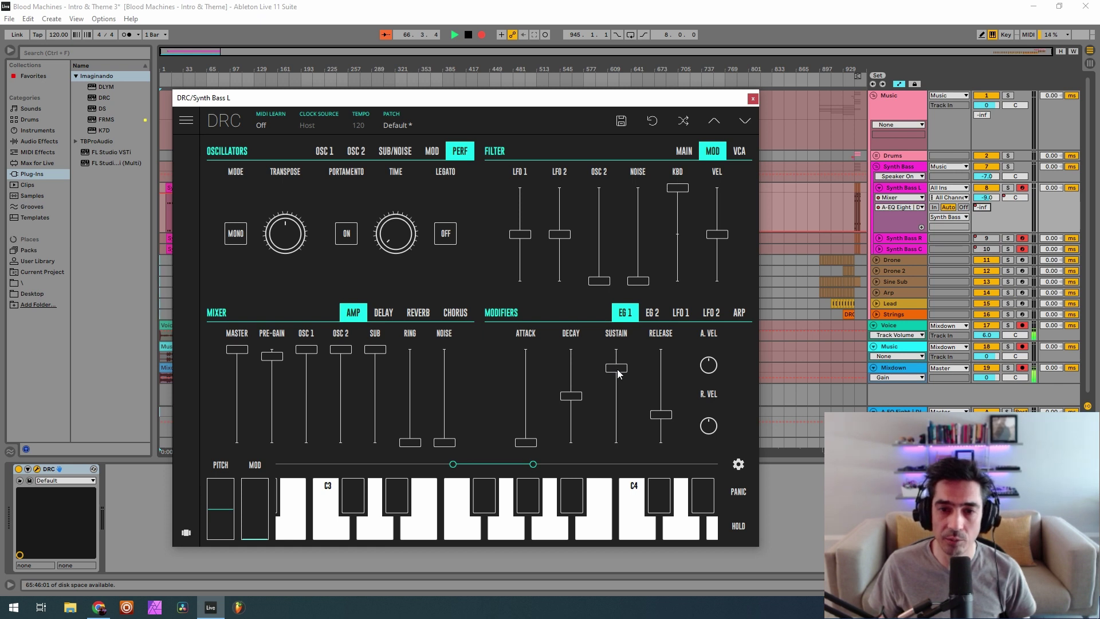
drag(618, 373, 606, 407)
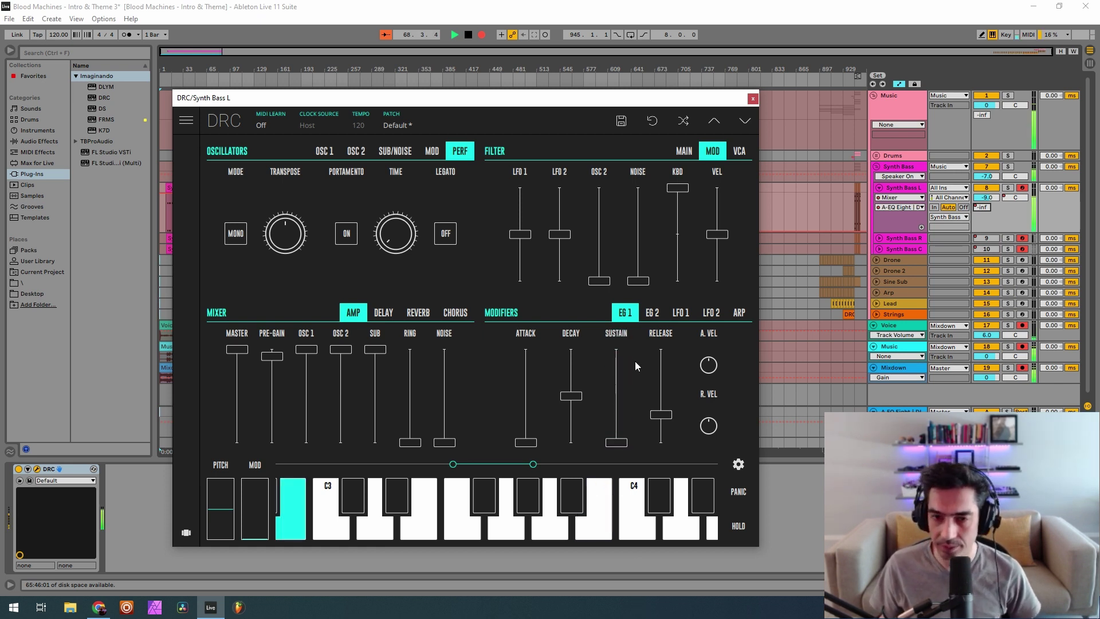
click(752, 100)
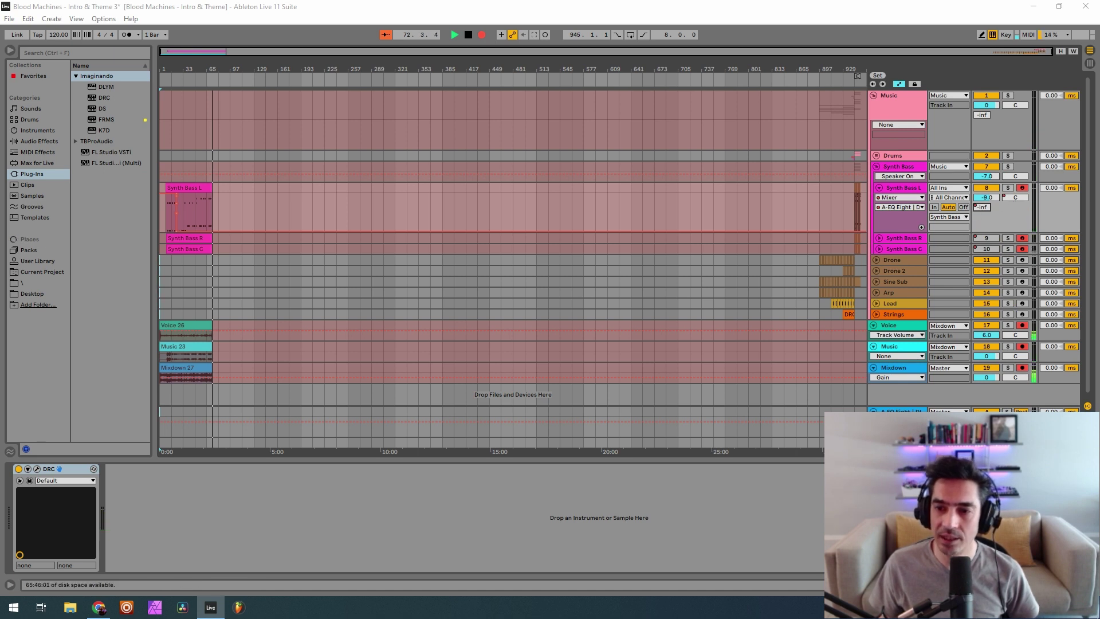
Inspect the sidechained Compressor at the end of the DLYM return track's effect chain and fold it again.
click(751, 425)
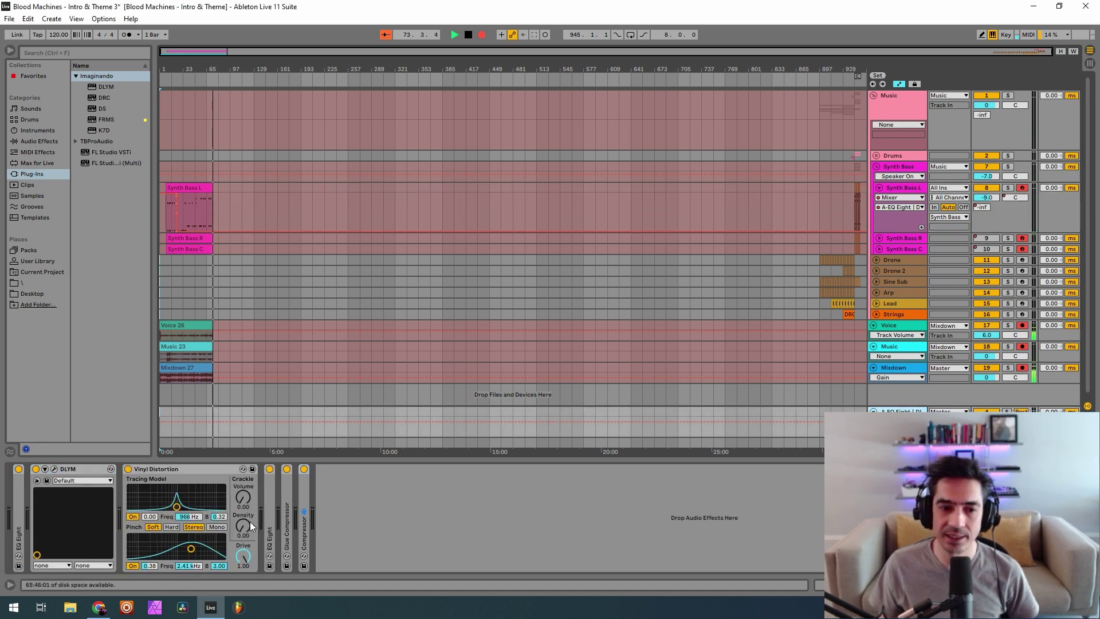
double_click(303, 493)
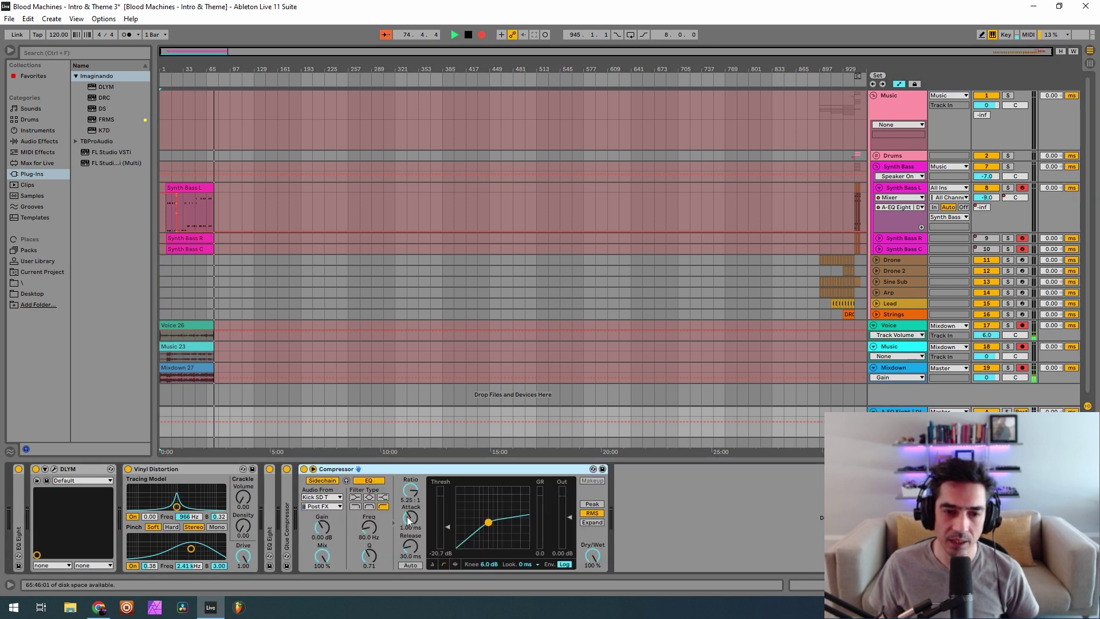
double_click(355, 468)
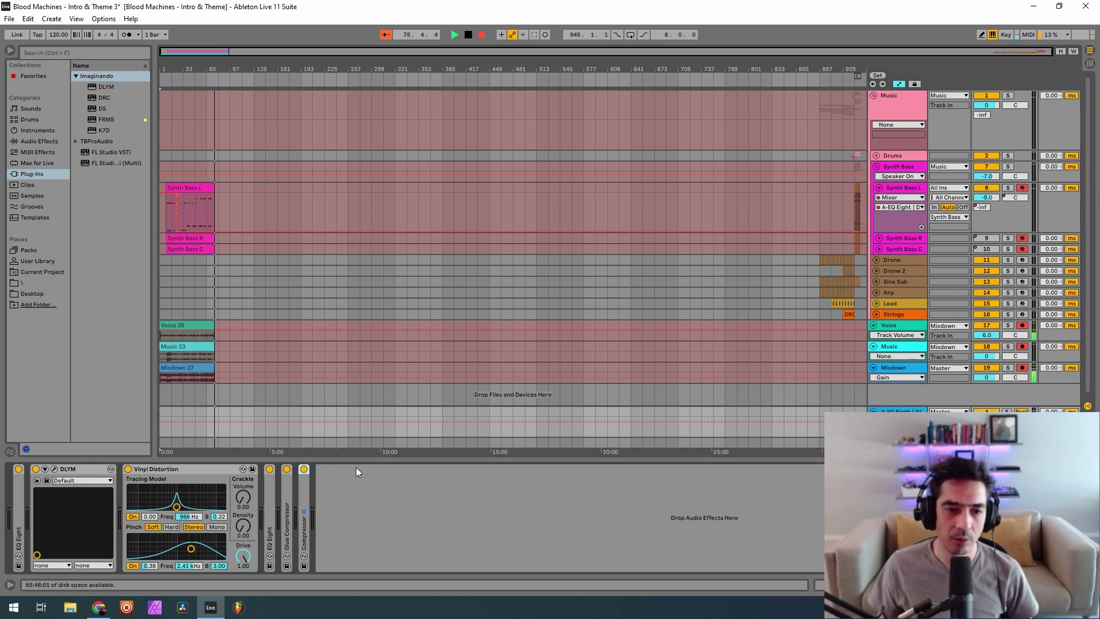
Inspect the Glue Compressor on the DLYM return track and fold it again, then unfold both EQ Eight devices to examine their curves.
double_click(288, 494)
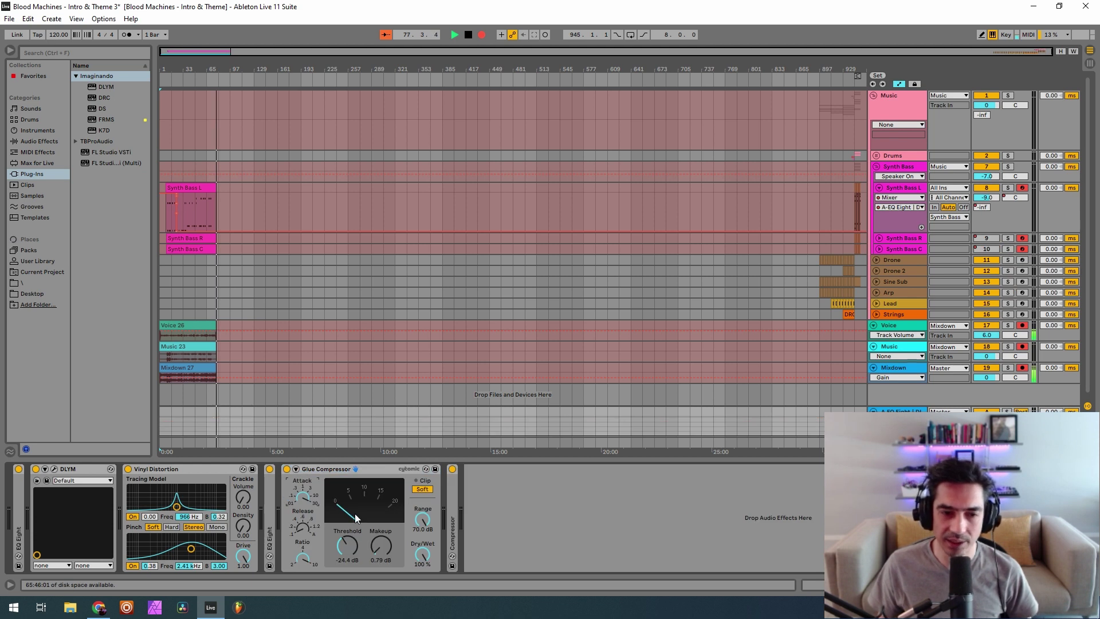
double_click(342, 472)
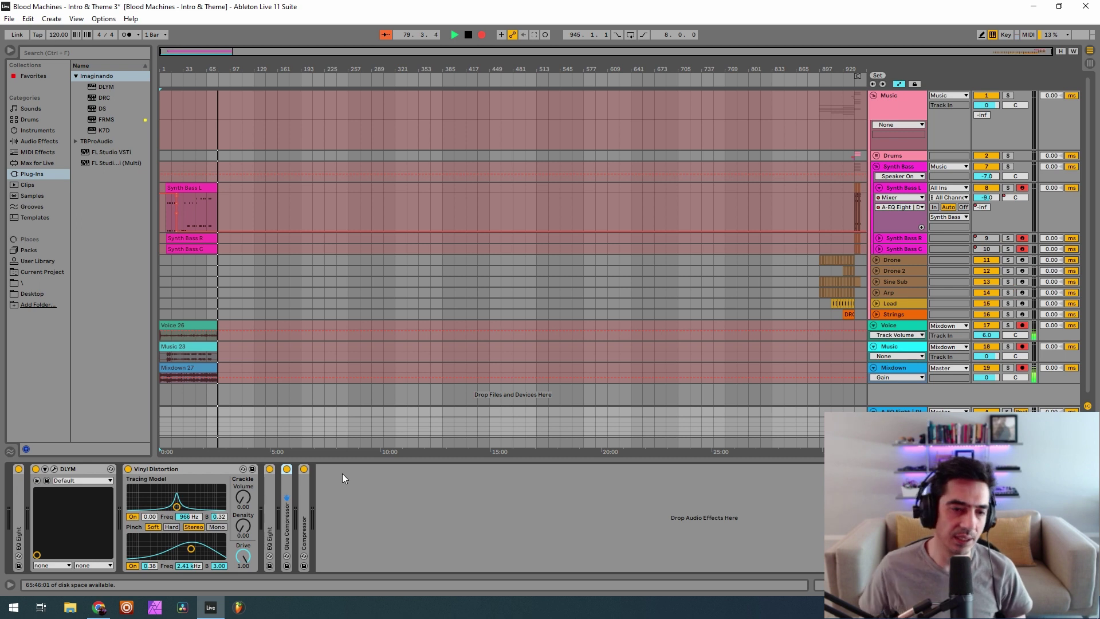
double_click(268, 486)
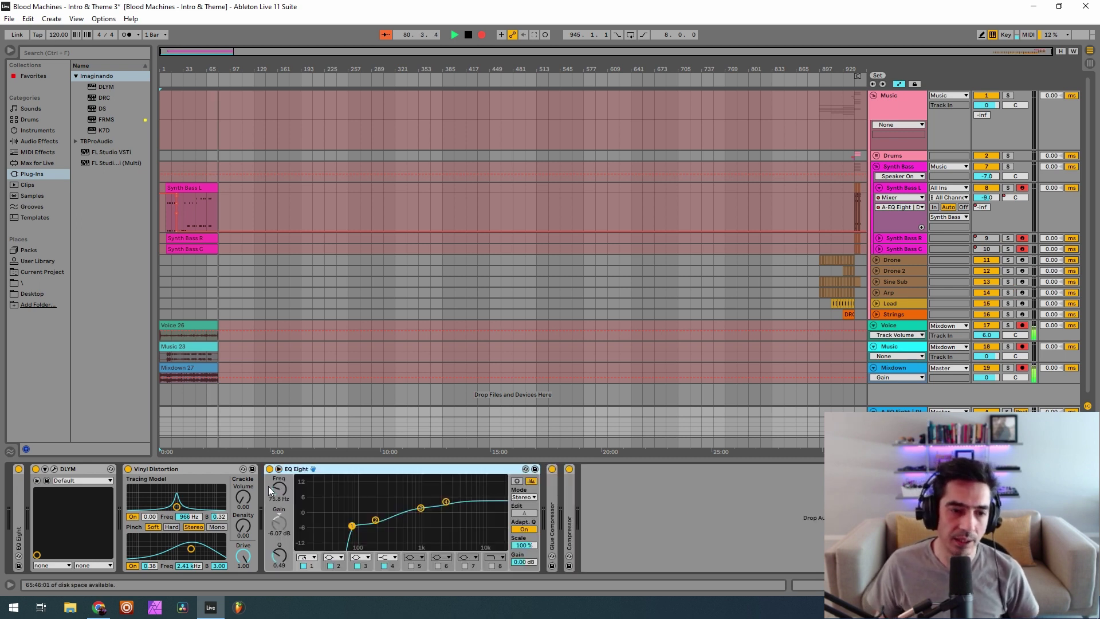
double_click(23, 504)
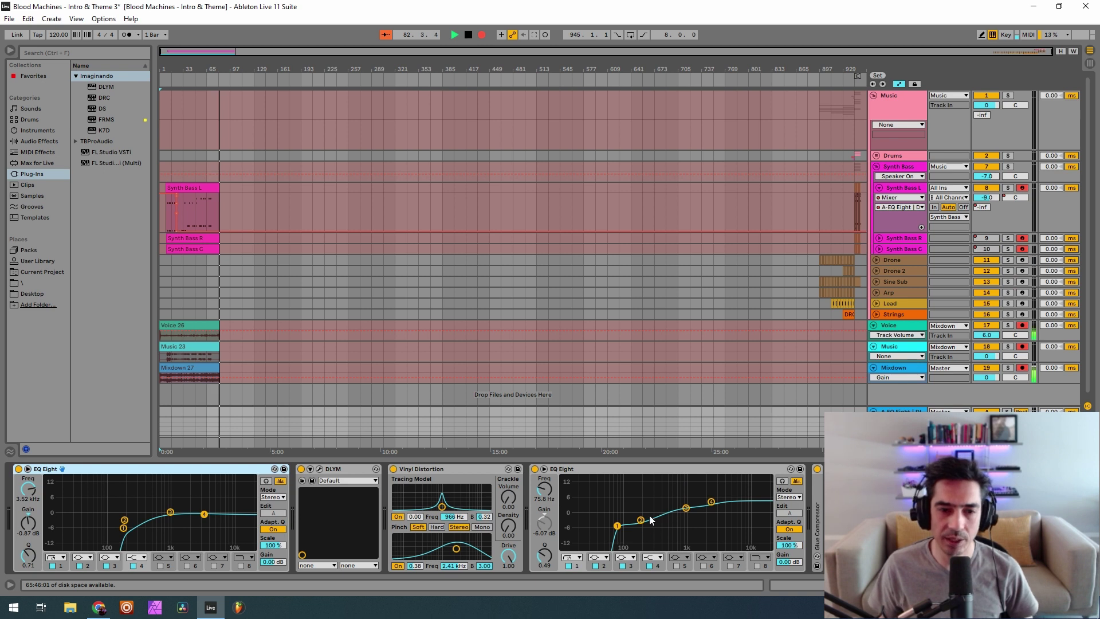
Bypass Vinyl Distortion and DLYM to hear the difference, then re-enable each and review DLYM's modulation settings in its plug-in window.
click(394, 469)
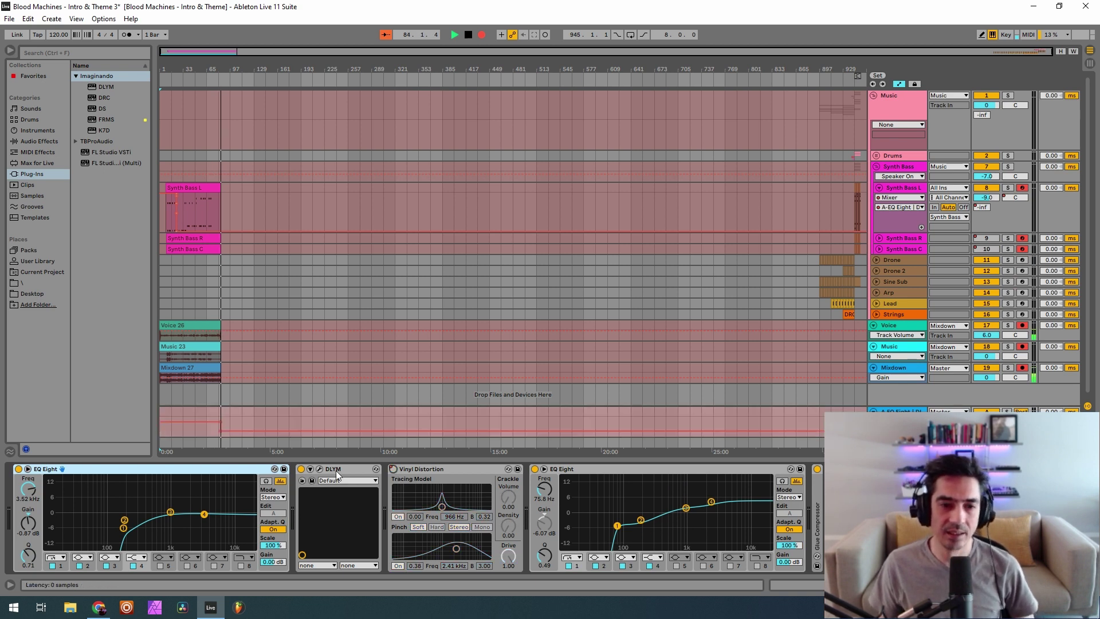
click(301, 469)
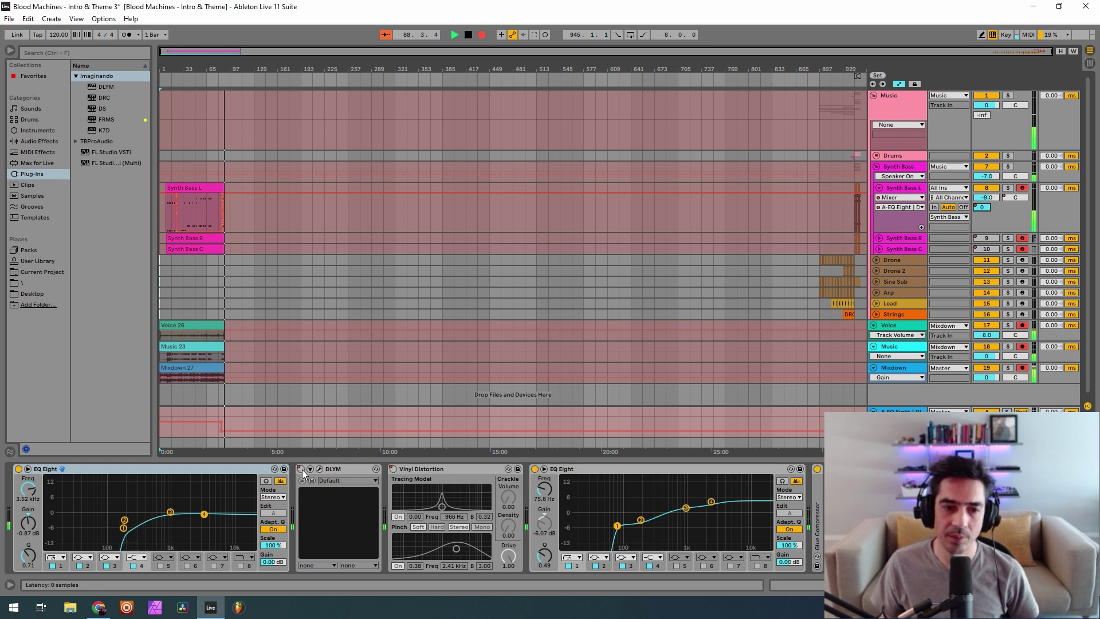
click(321, 468)
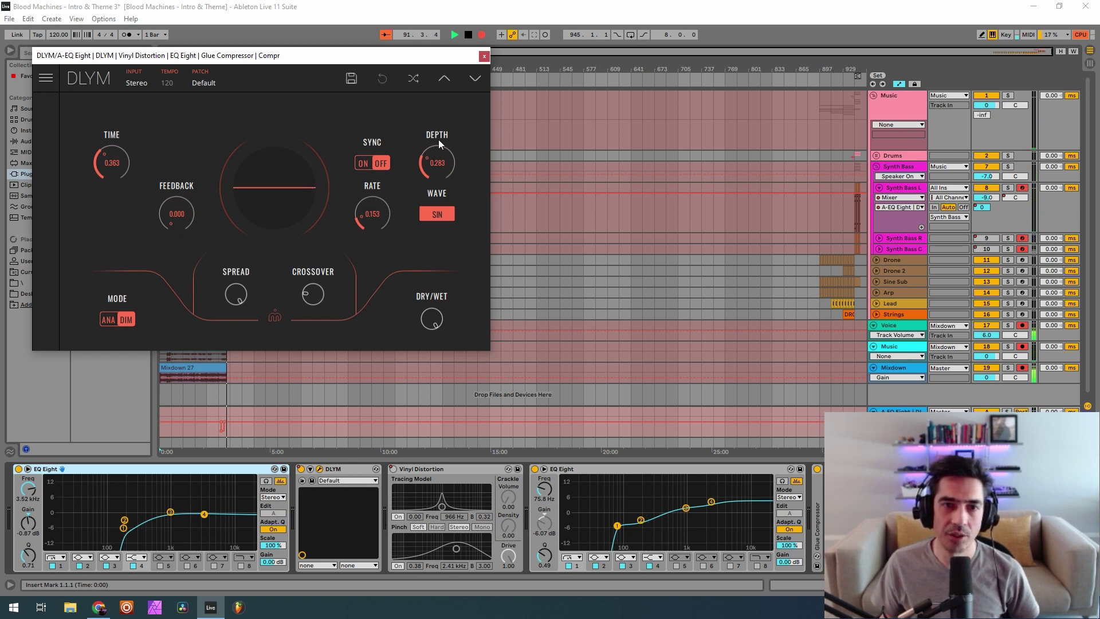
click(393, 469)
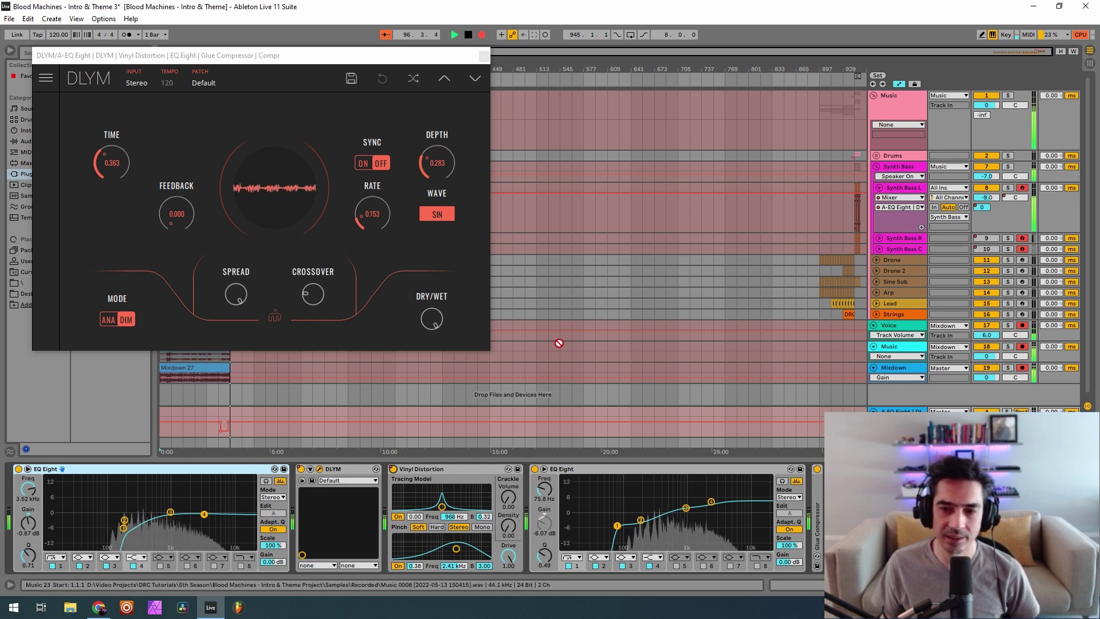
Fold both EQ Eight devices in the return track's effect chain and close the DLYM window.
double_click(182, 471)
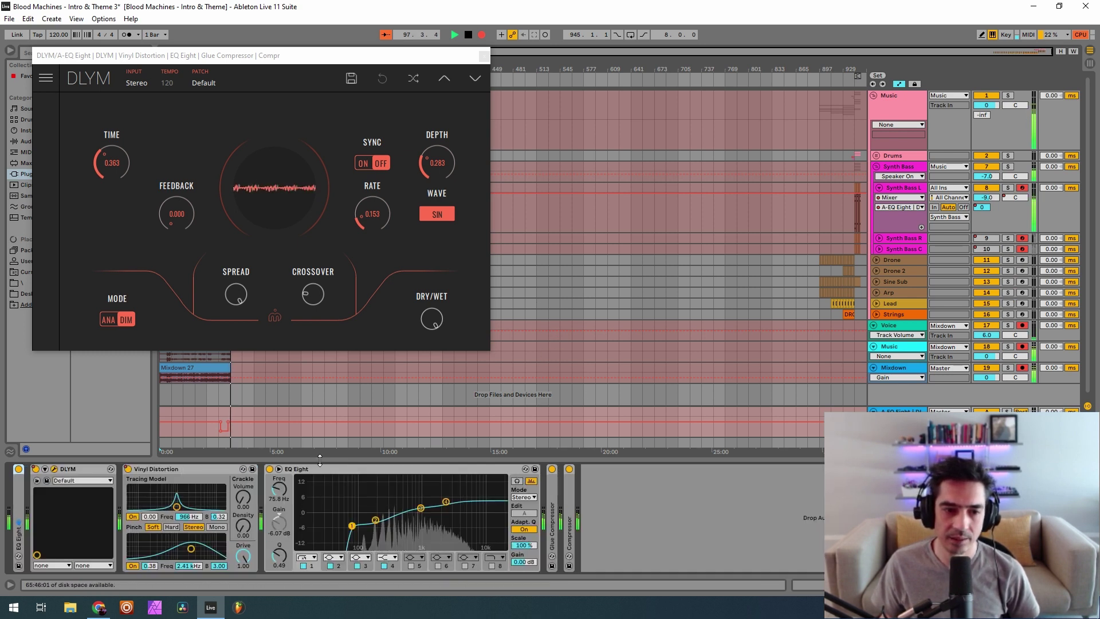
double_click(329, 471)
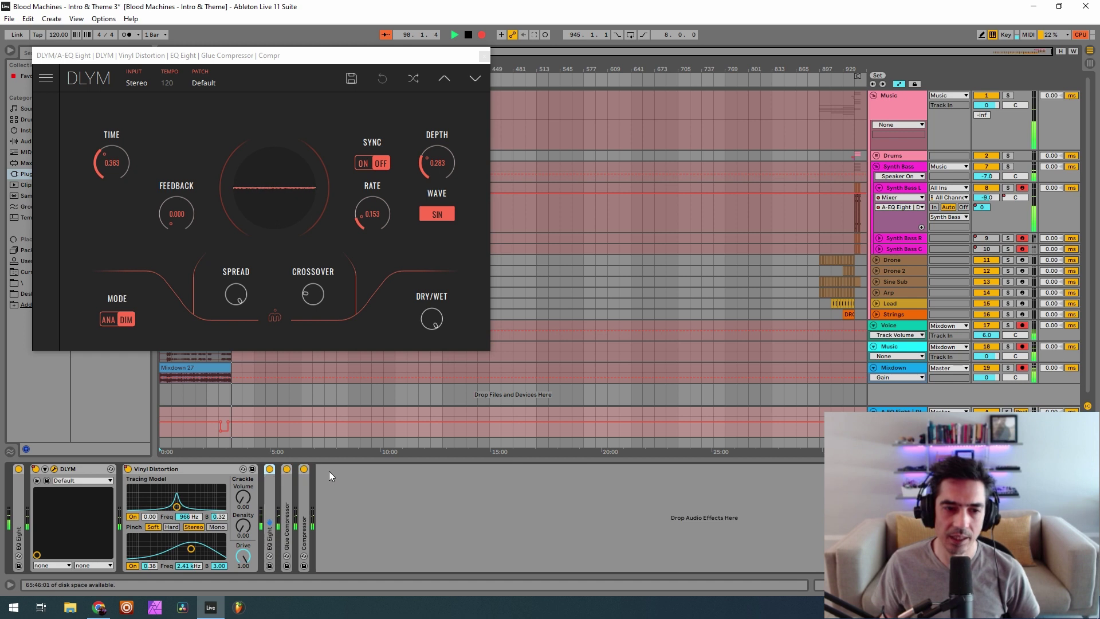
click(484, 56)
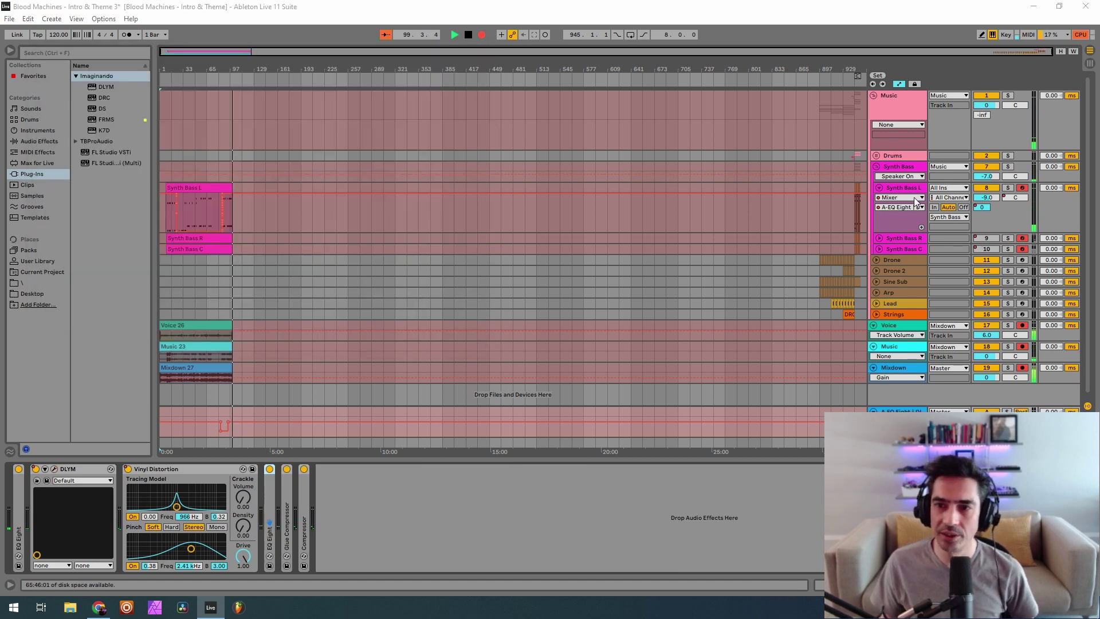
Try to copy the DRC synth from the Synth Bass L track onto the Synth Bass R track.
drag(911, 189, 419, 407)
right_click(67, 469)
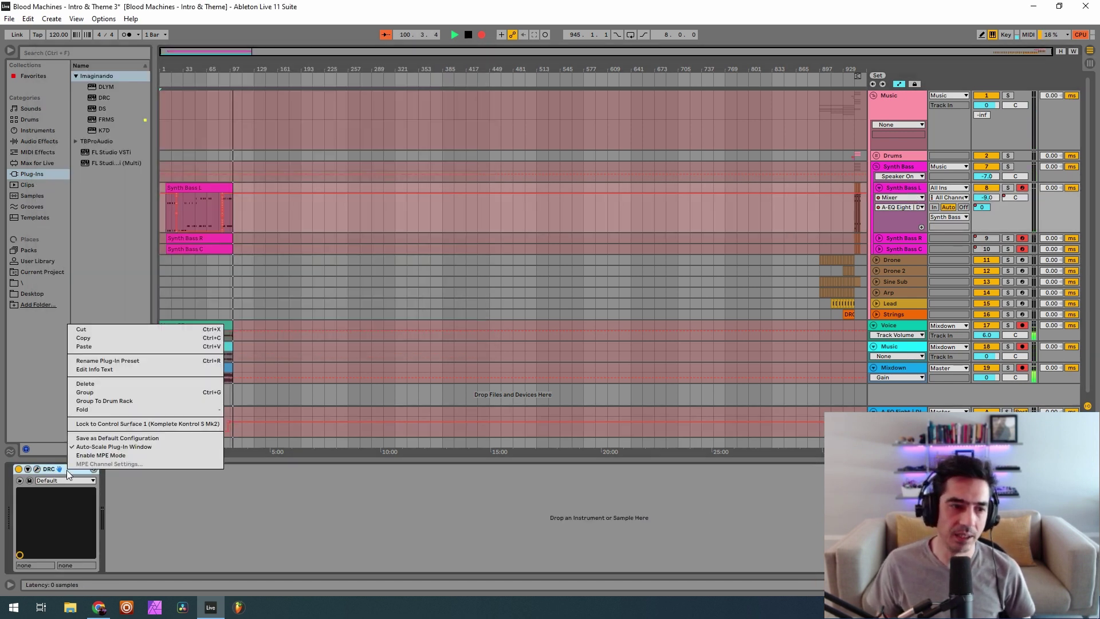
click(126, 343)
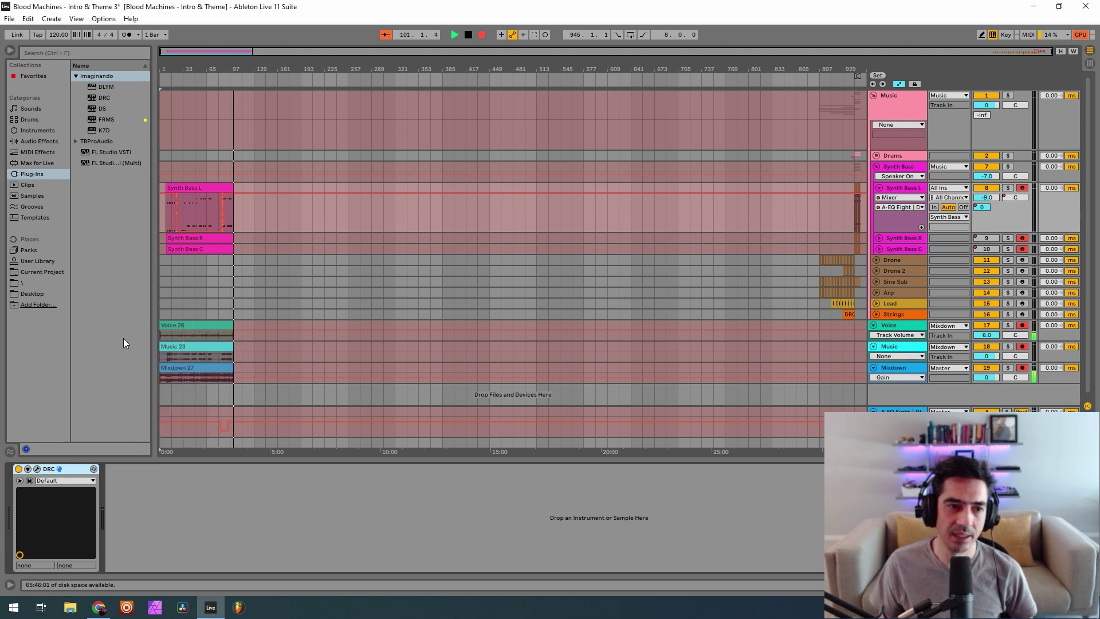
click(897, 240)
right_click(74, 471)
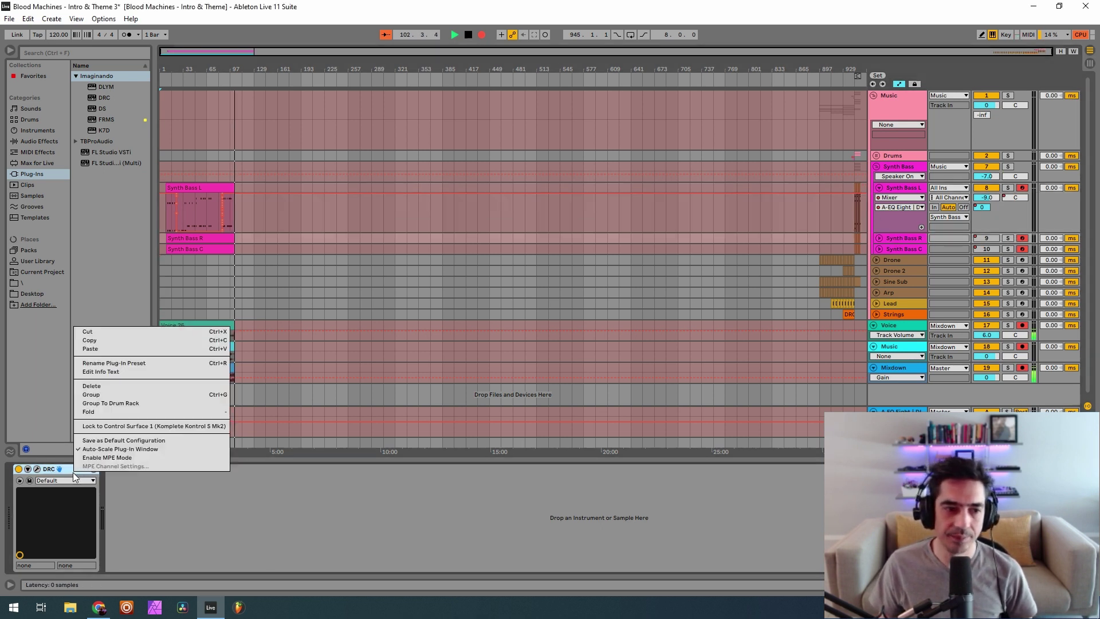
click(148, 548)
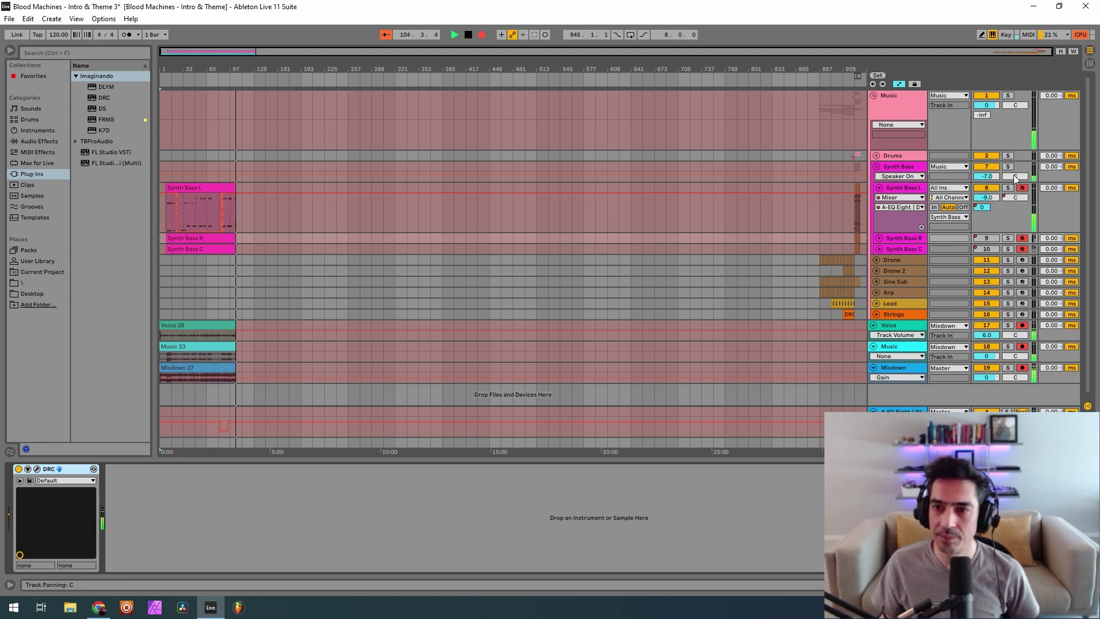
drag(1015, 176, 1016, 195)
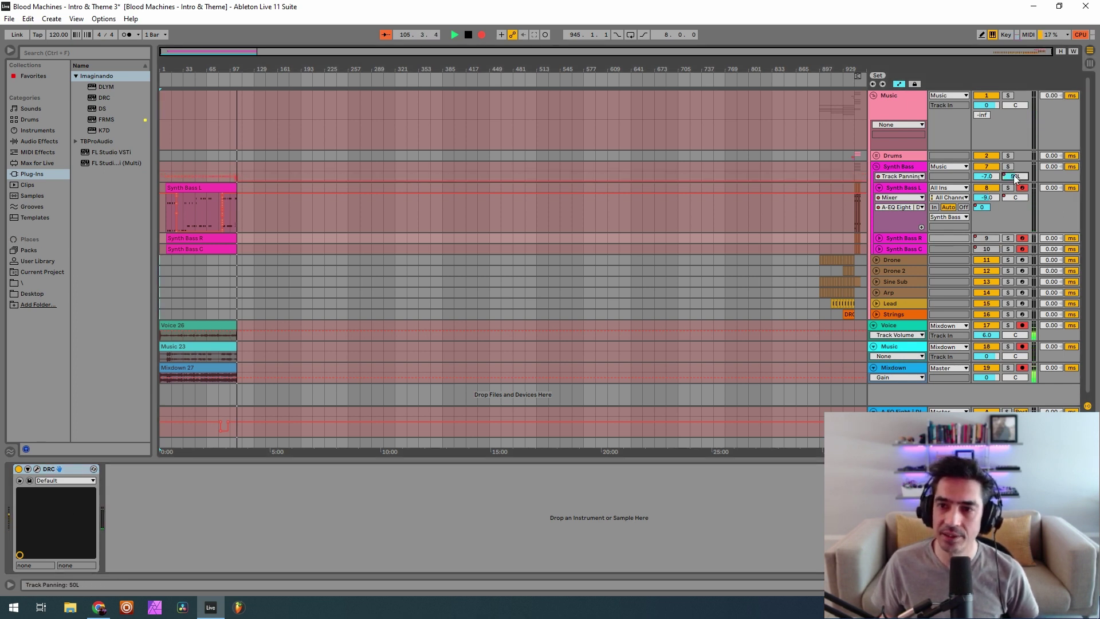
click(1014, 176)
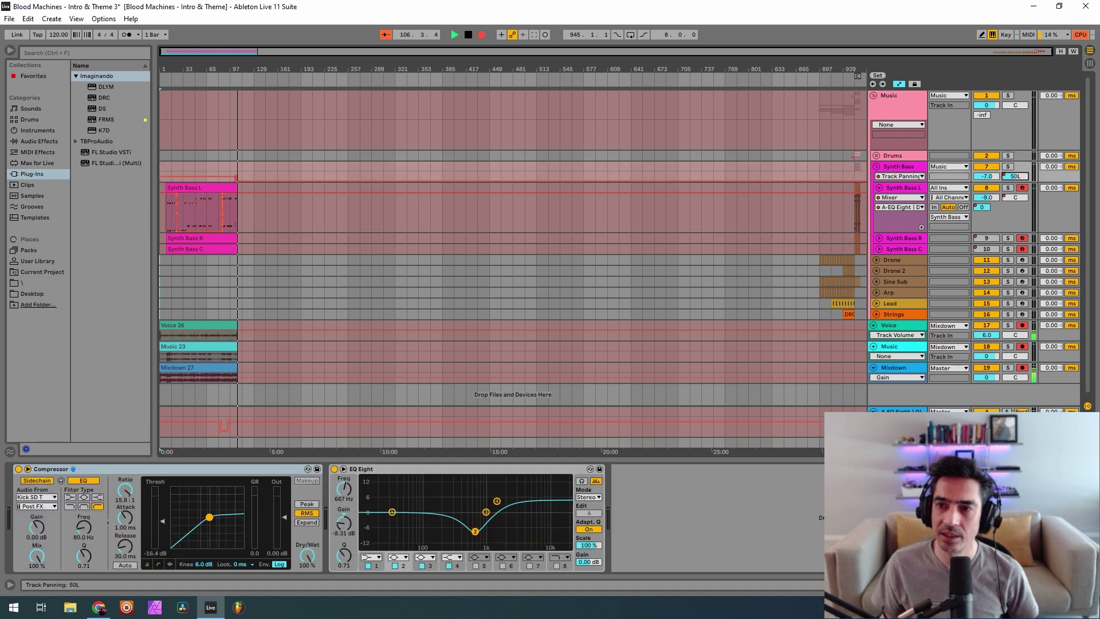
right_click(1013, 176)
click(989, 226)
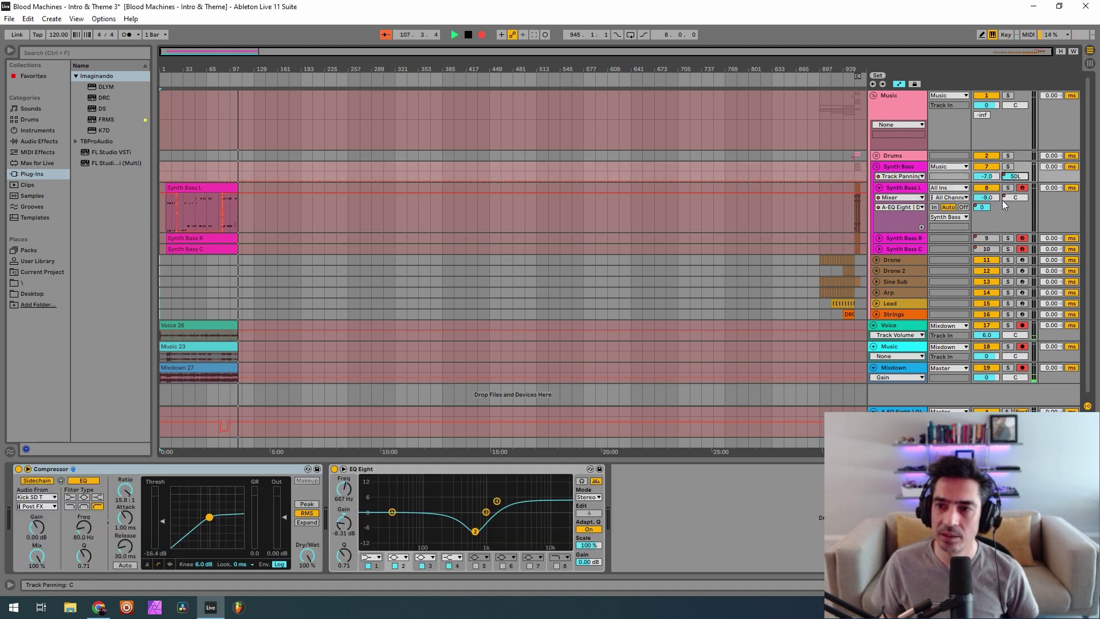
Pan the Synth Bass L track to 50L, and unfold and activate the Synth Bass R track.
drag(1016, 198, 1015, 226)
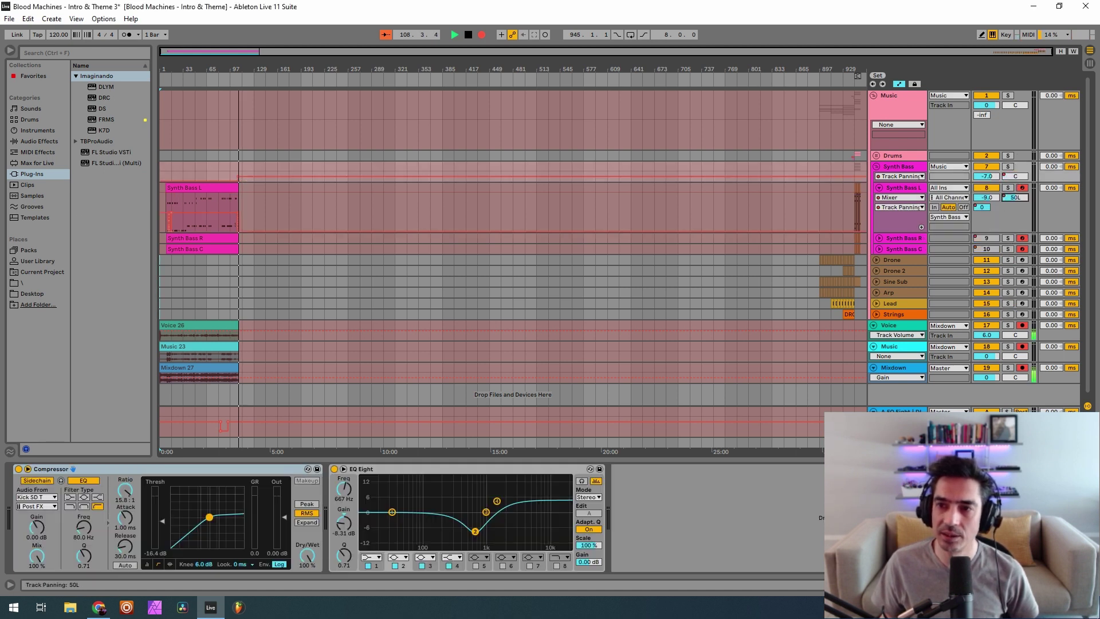
click(879, 239)
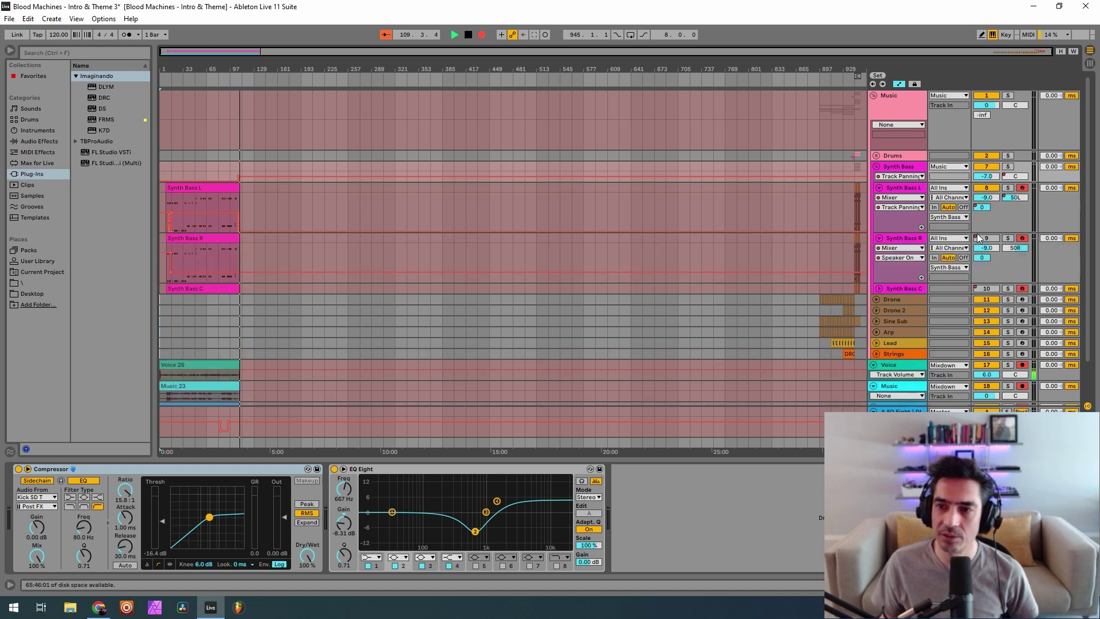
drag(986, 244, 1000, 240)
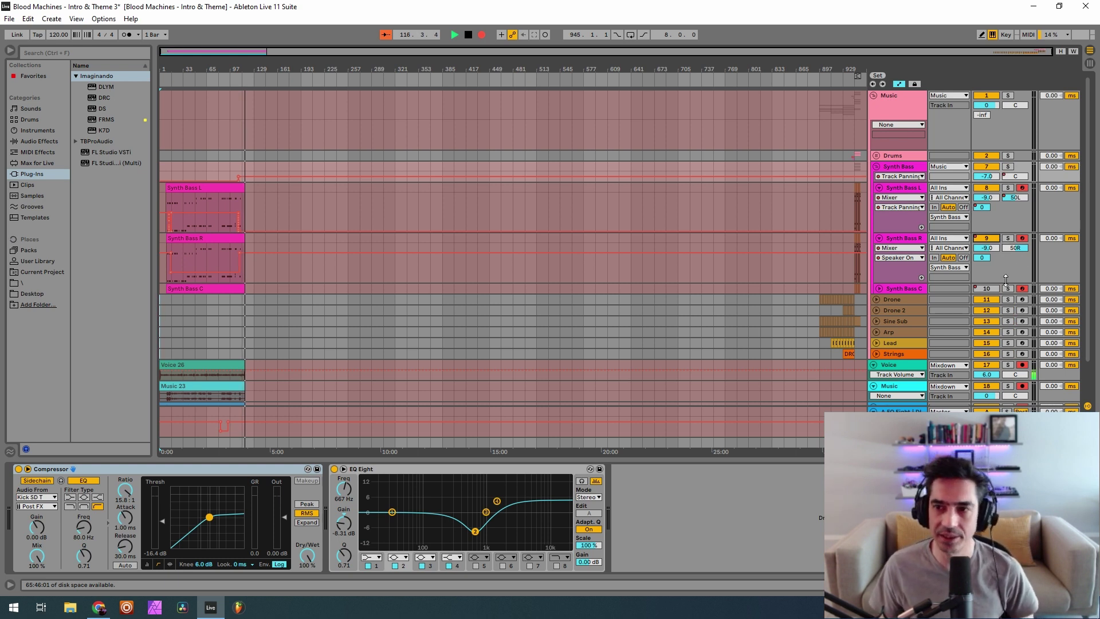
Unfold and activate the Synth Bass C track, and disarm Synth Bass R and Synth Bass L so that only the centre layer is armed.
click(906, 289)
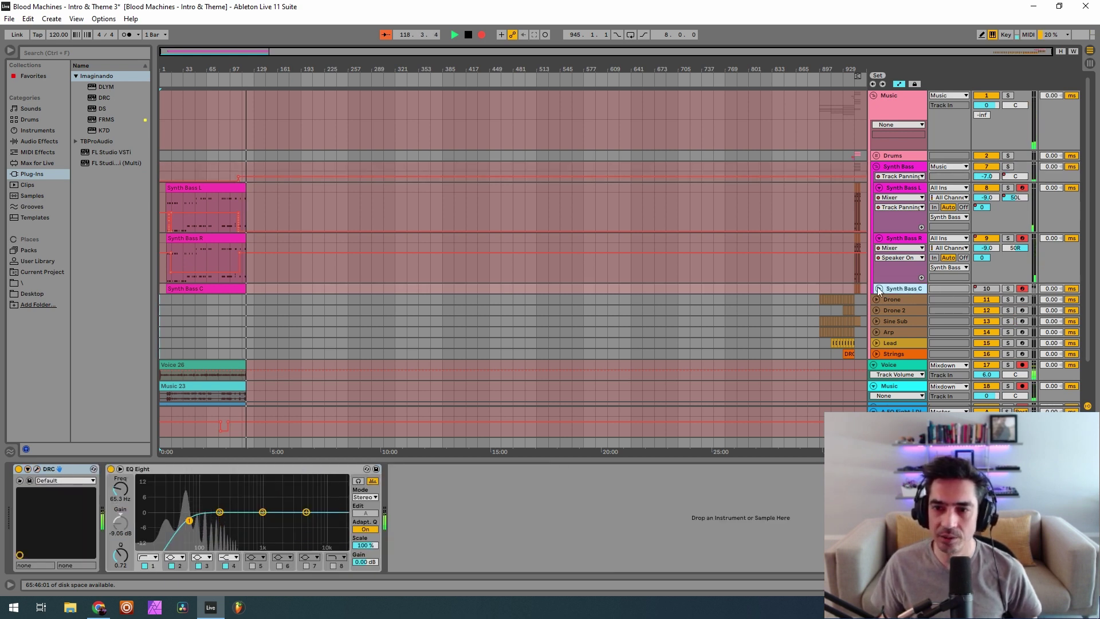
click(880, 289)
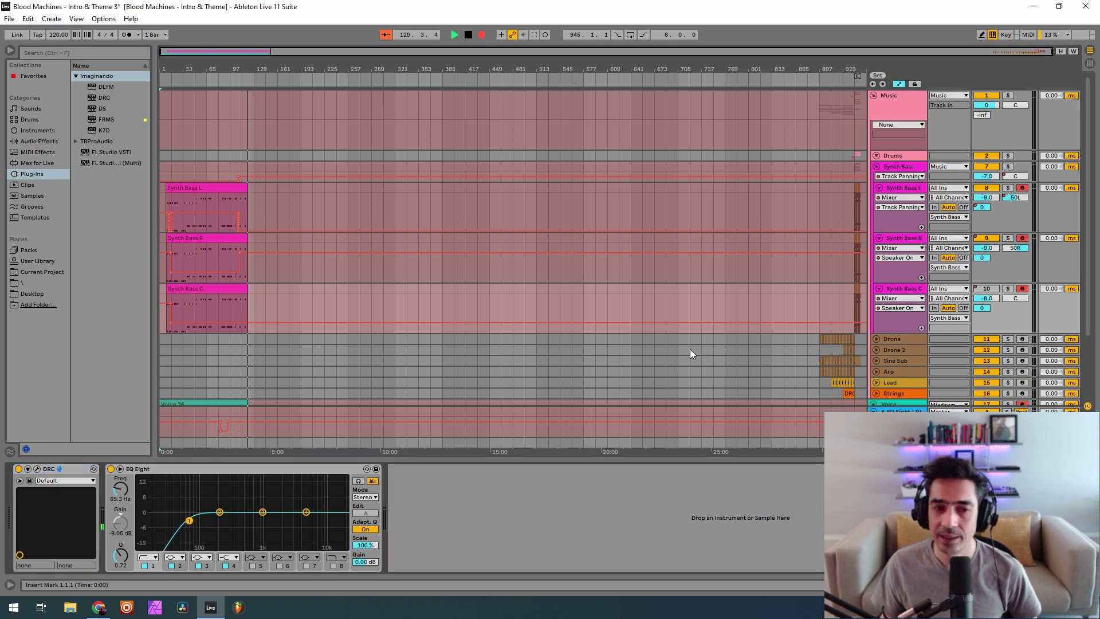
click(987, 289)
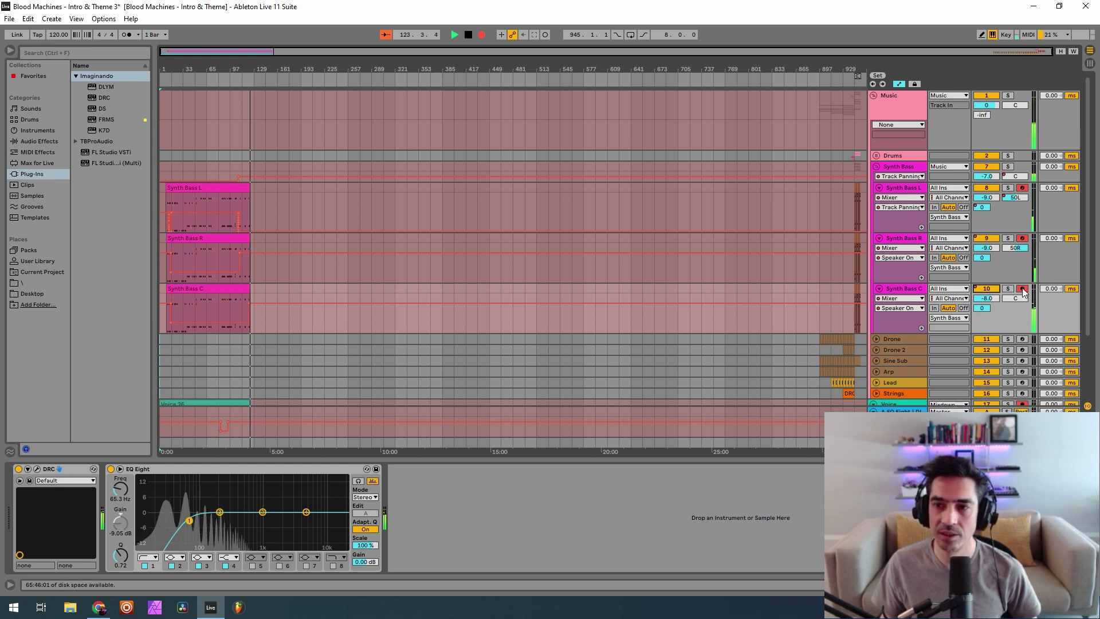
click(1022, 238)
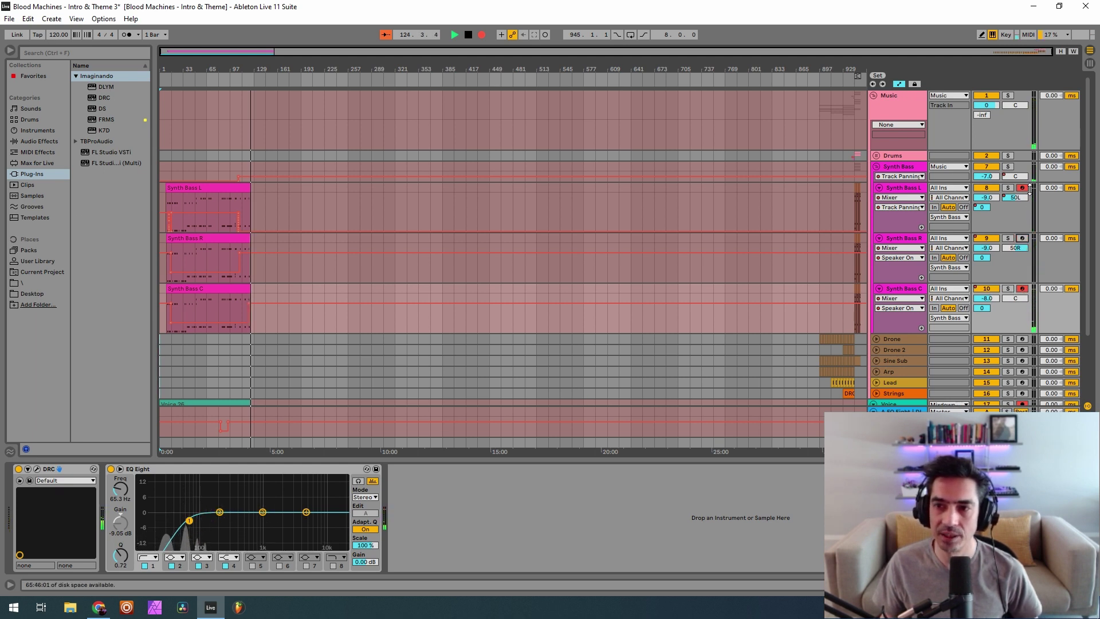
click(1022, 188)
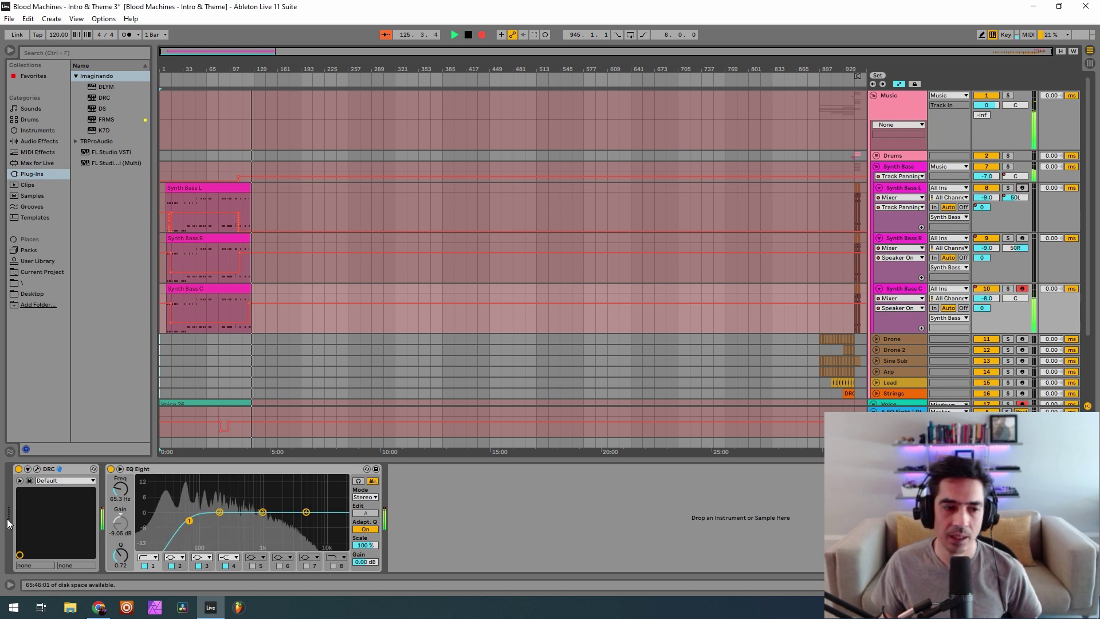
Open the DRC synth on Synth Bass C, set its mixer pre-gain to maximum, and review the second oscillator and sub/noise settings.
click(37, 470)
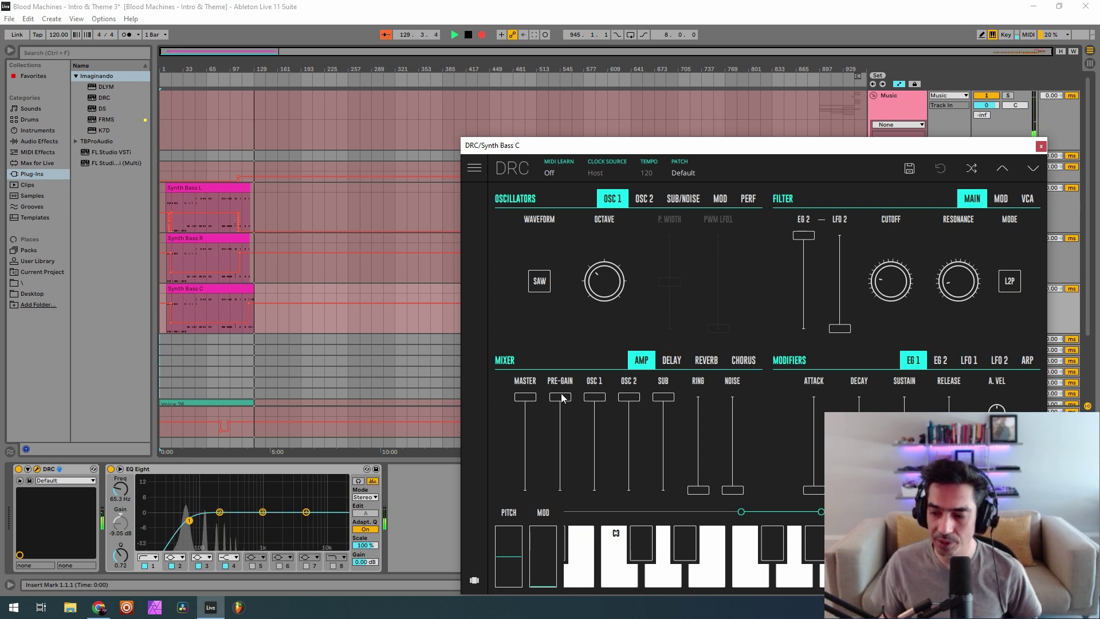
drag(559, 396, 565, 370)
click(645, 199)
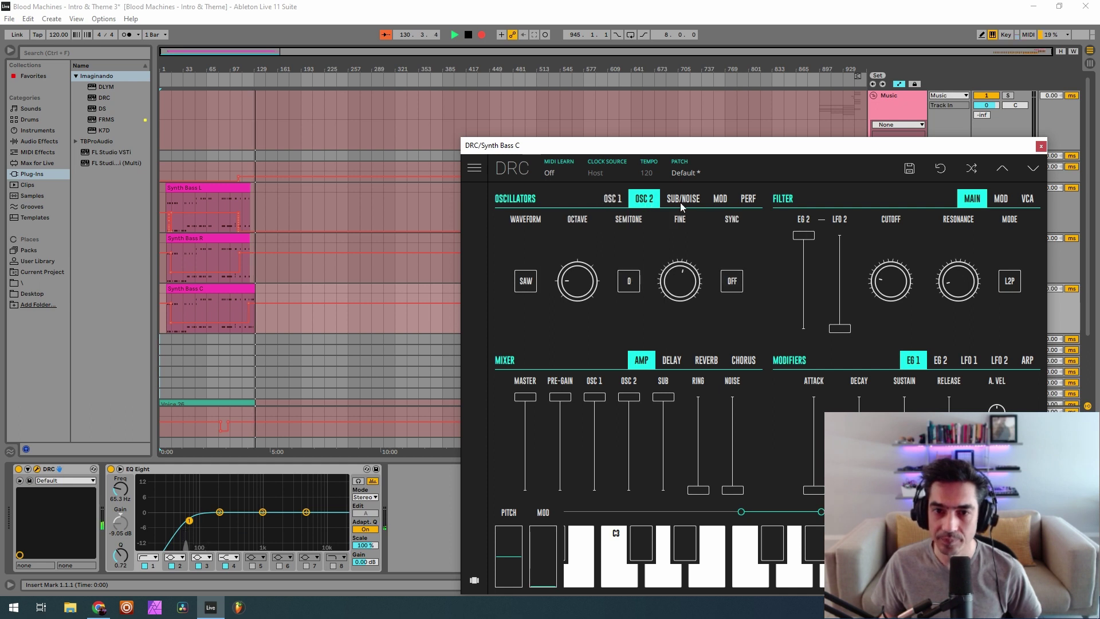
click(683, 199)
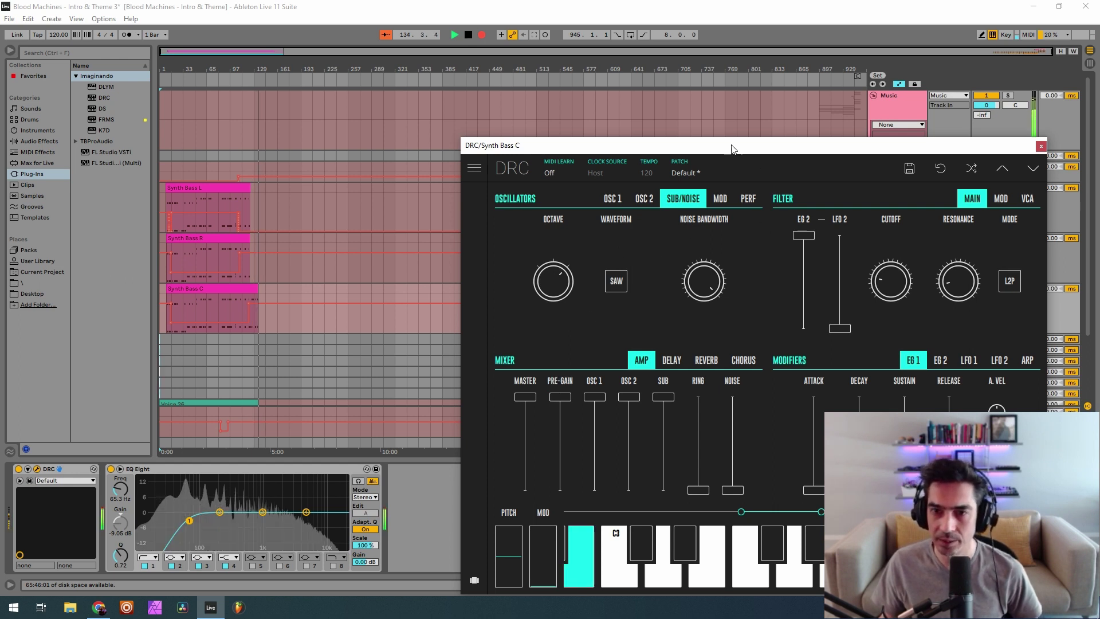
Review the reverb's decay, damping and modulation, the chorus settings and the mixer's amp levels in Synth Bass C's DRC.
drag(732, 148, 467, 76)
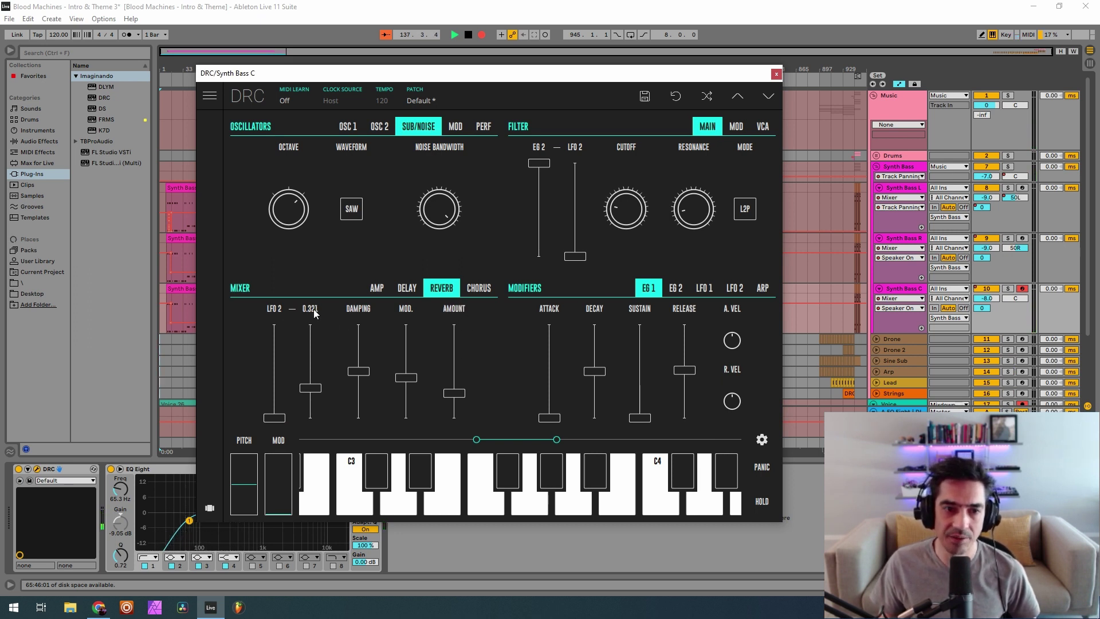
mouse_move(353, 308)
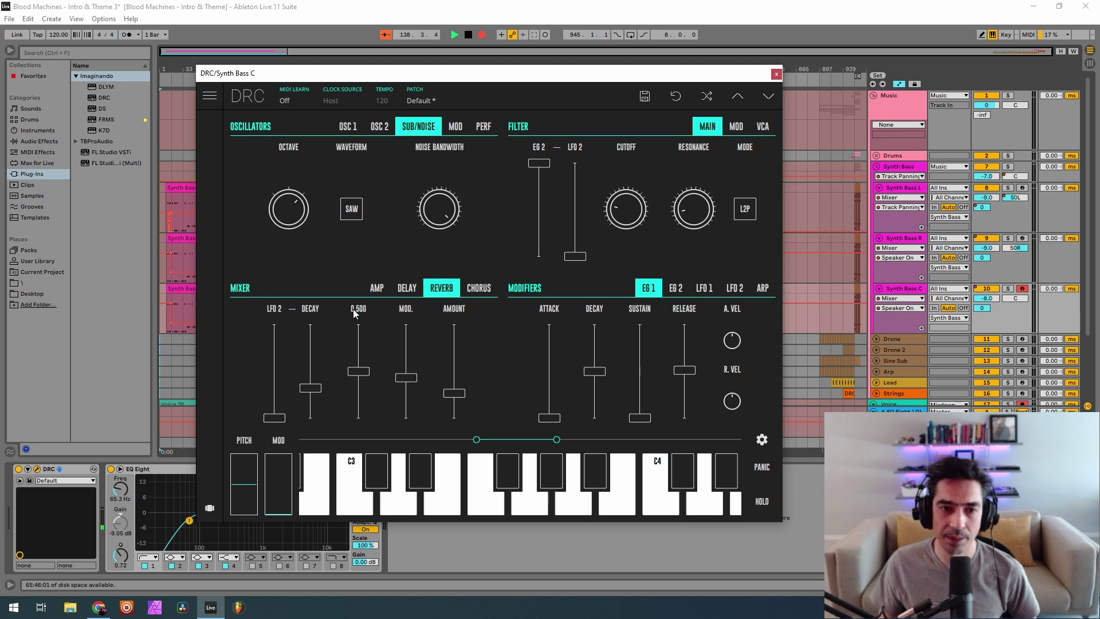
mouse_move(412, 313)
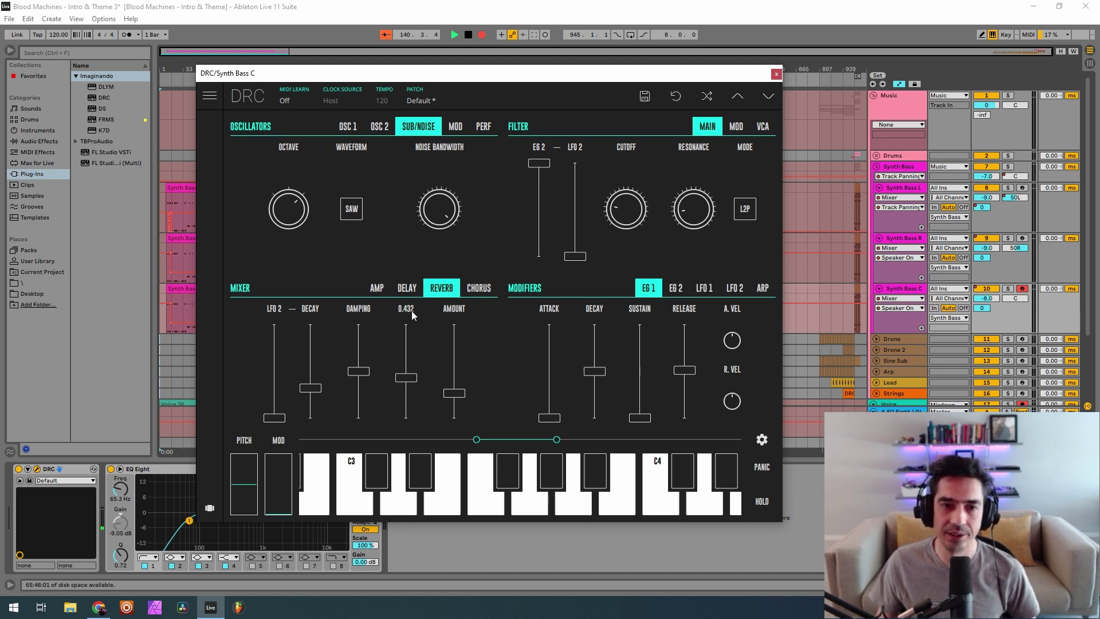
click(480, 288)
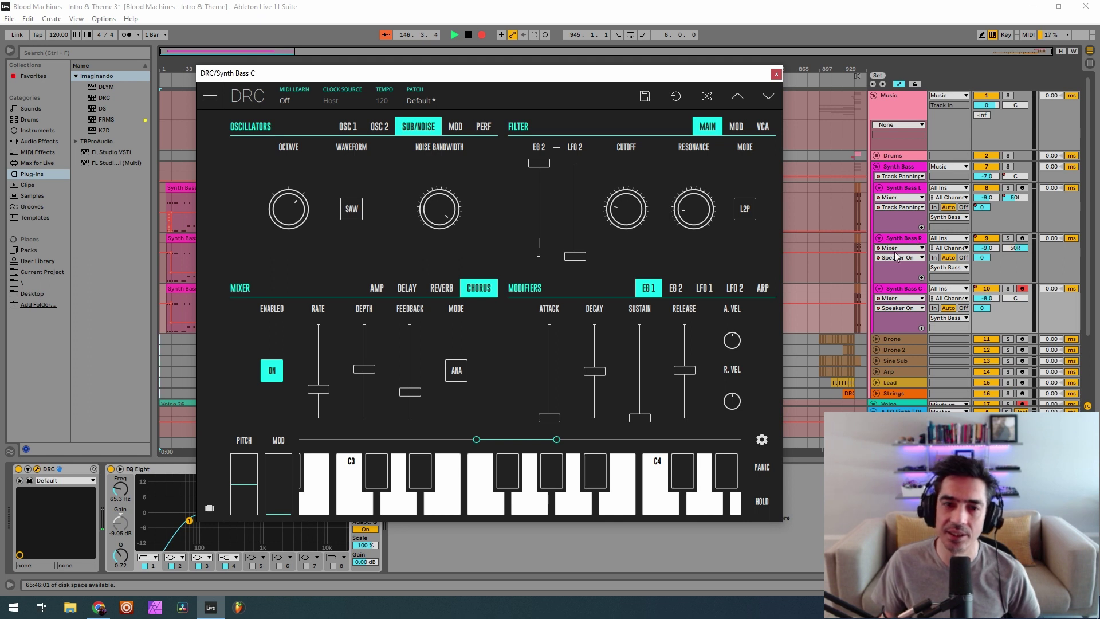
click(444, 288)
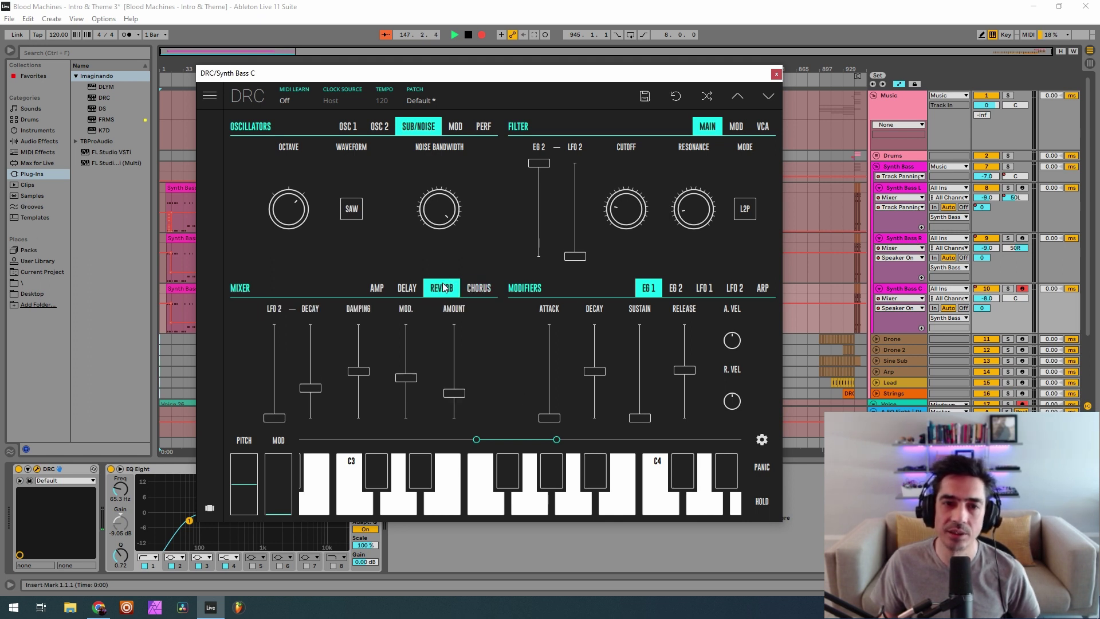
click(379, 288)
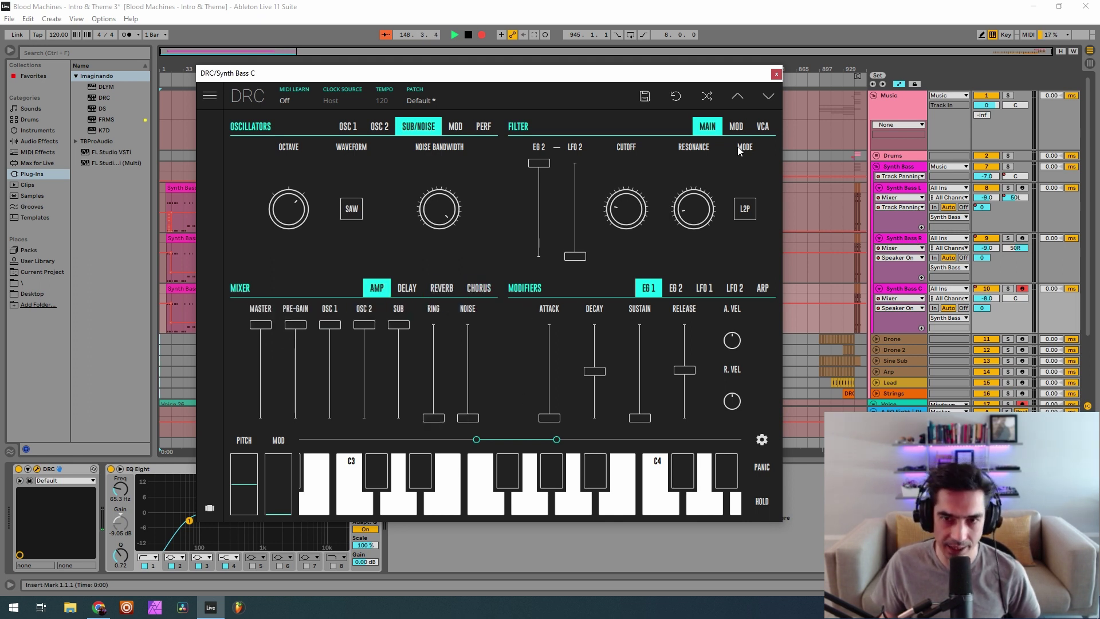
Close the Synth Bass C synth, fold the Synth Bass L, R and C tracks, and arm the Drone track.
click(777, 74)
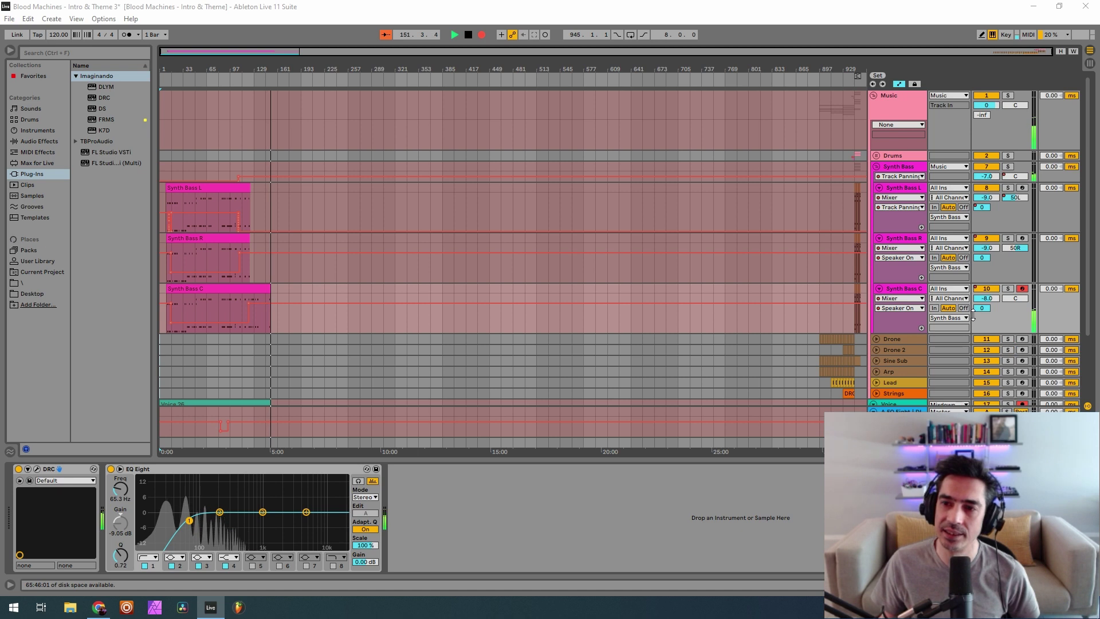
click(878, 188)
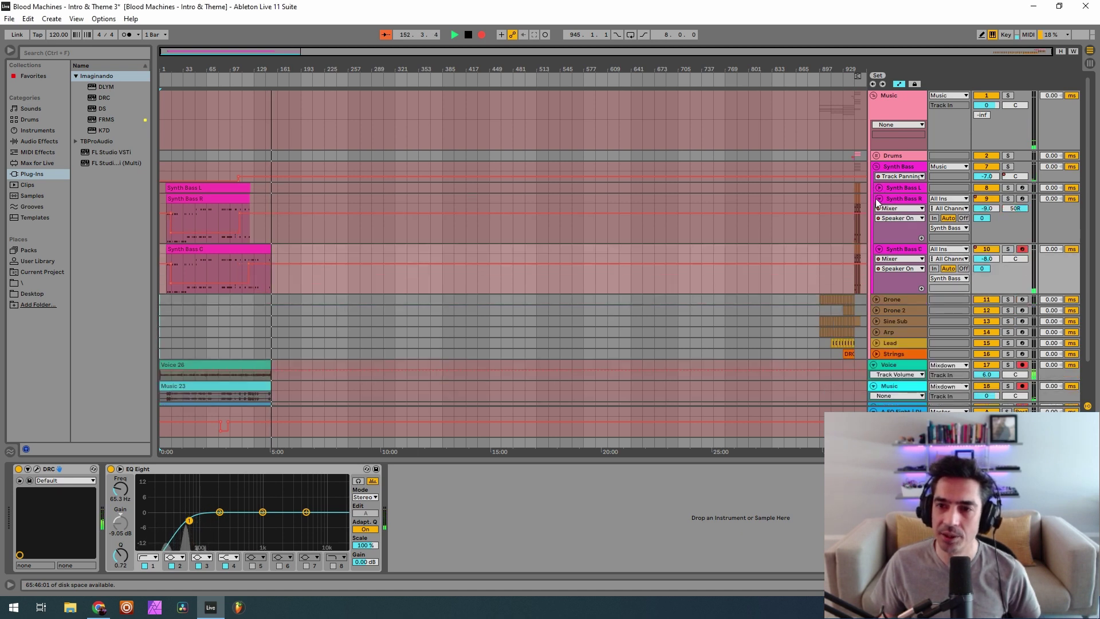
click(878, 198)
click(879, 210)
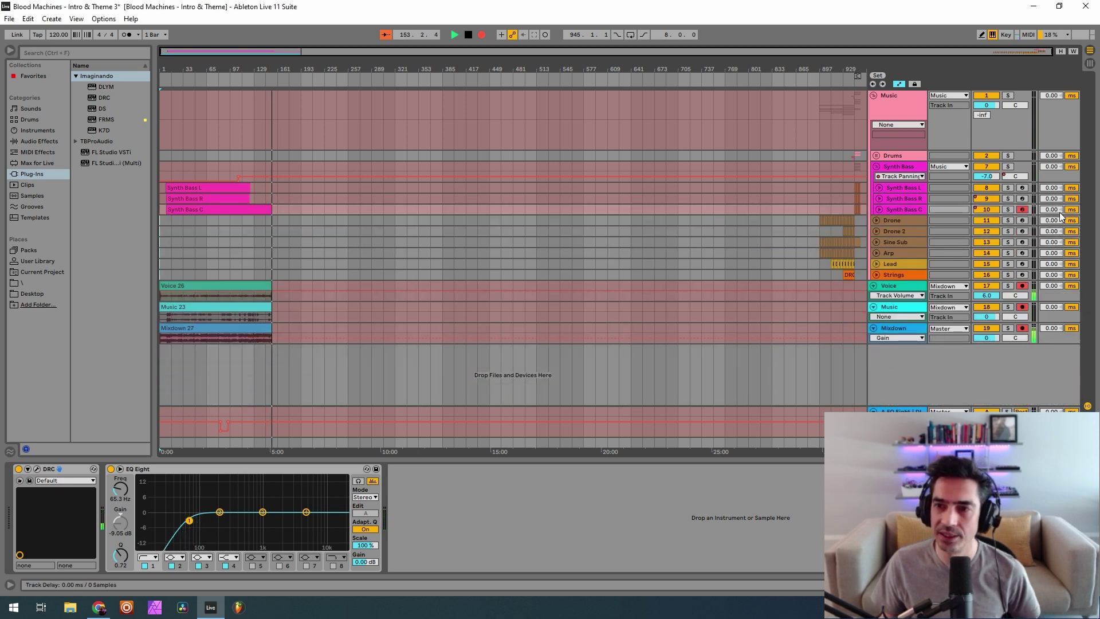
click(1022, 220)
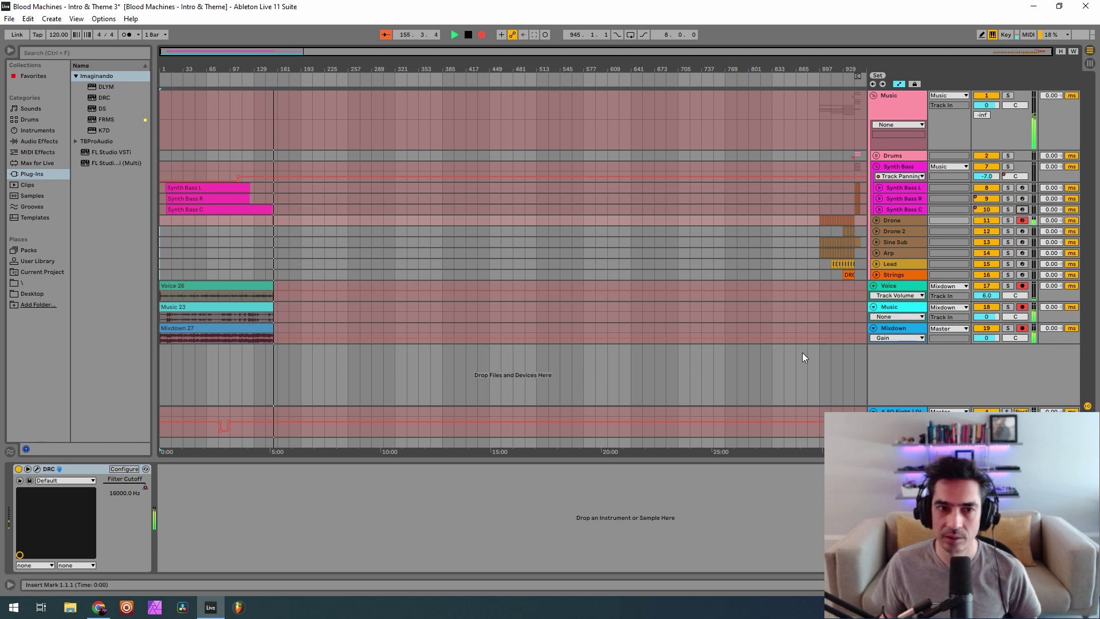
Open the DRC synth on the Drone track and load the Default patch from the Factory bank.
click(37, 469)
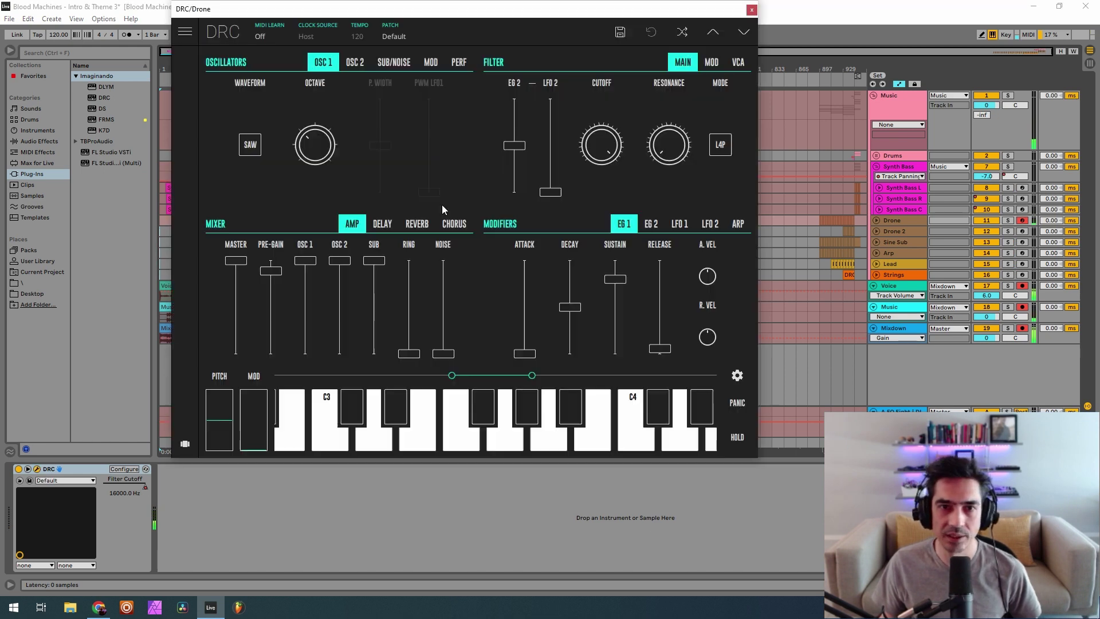
click(421, 35)
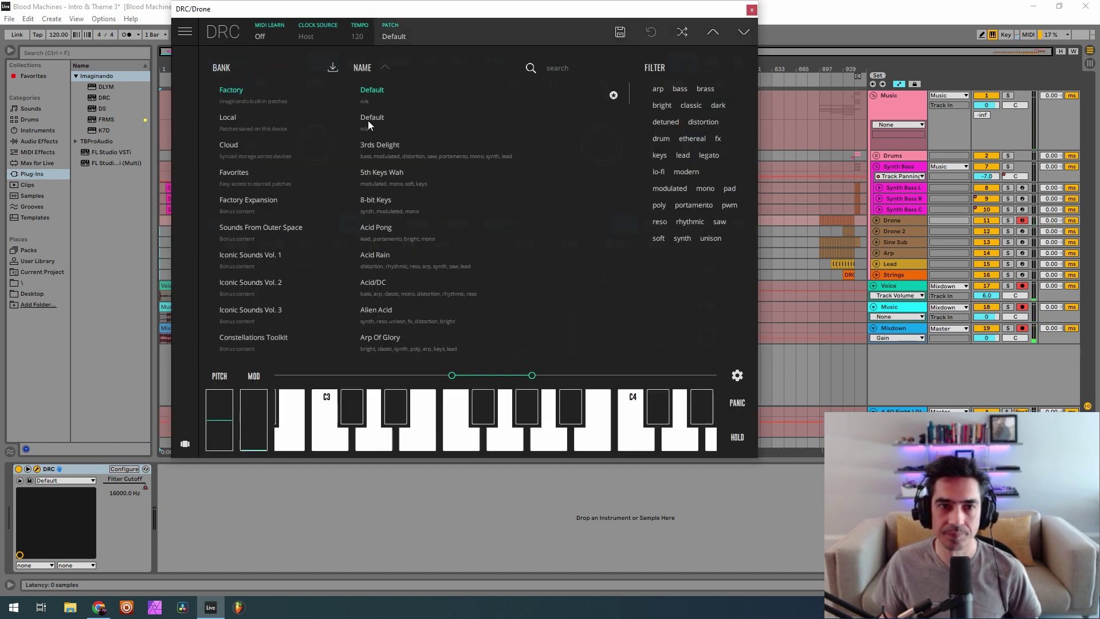
click(437, 35)
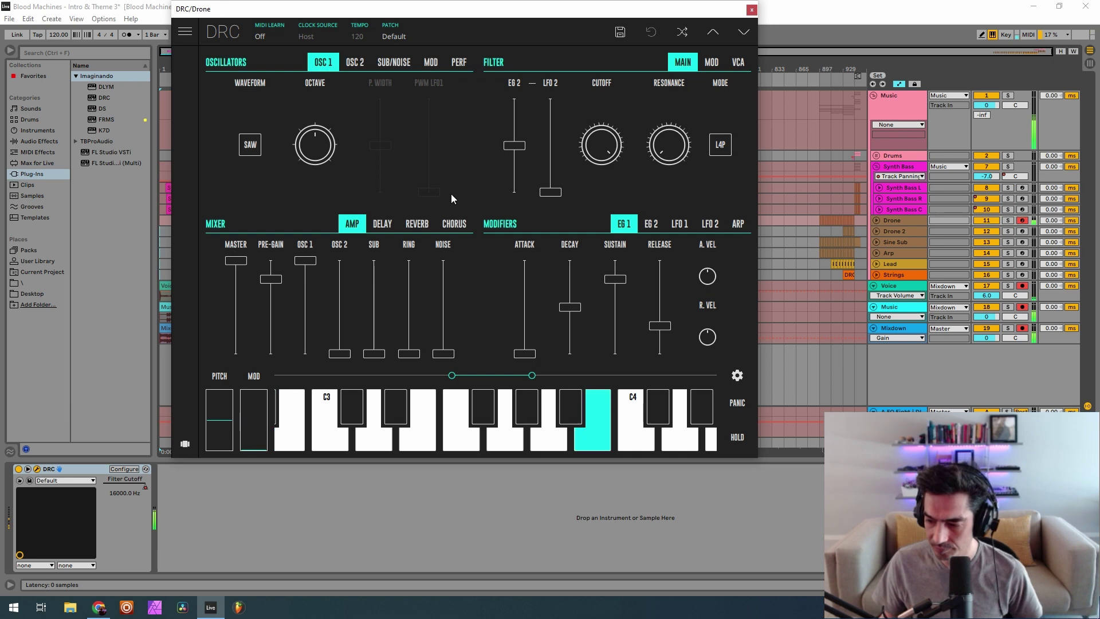
Raise Drone's oscillator 2 level to maximum, lower the octave of oscillators 1 and 2, and detune oscillator 2 slightly upward.
drag(316, 153, 332, 201)
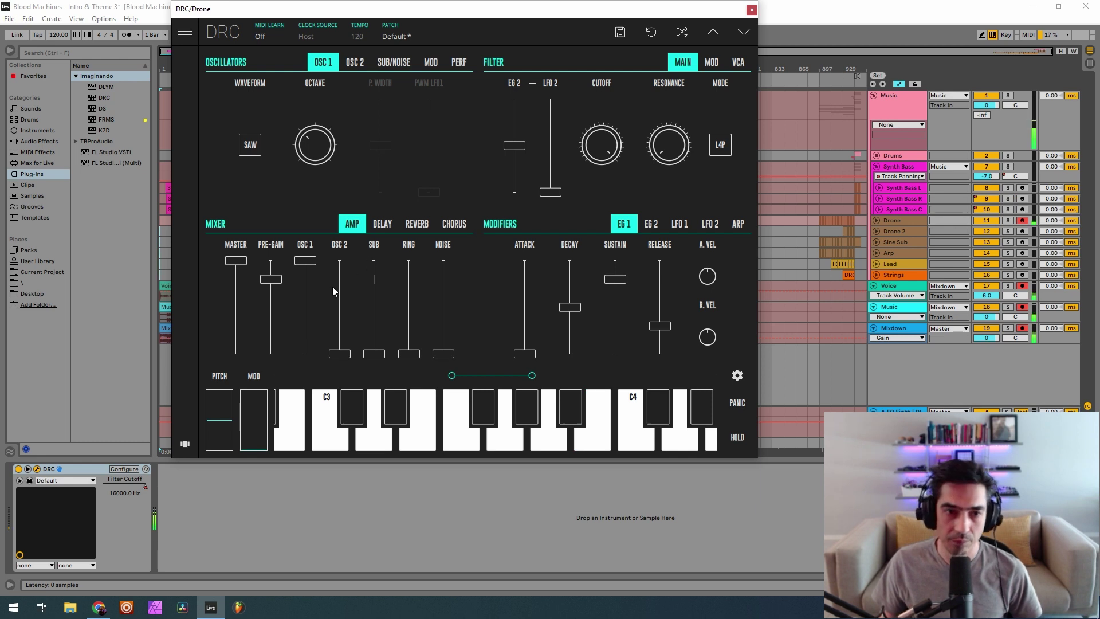
drag(338, 293, 339, 261)
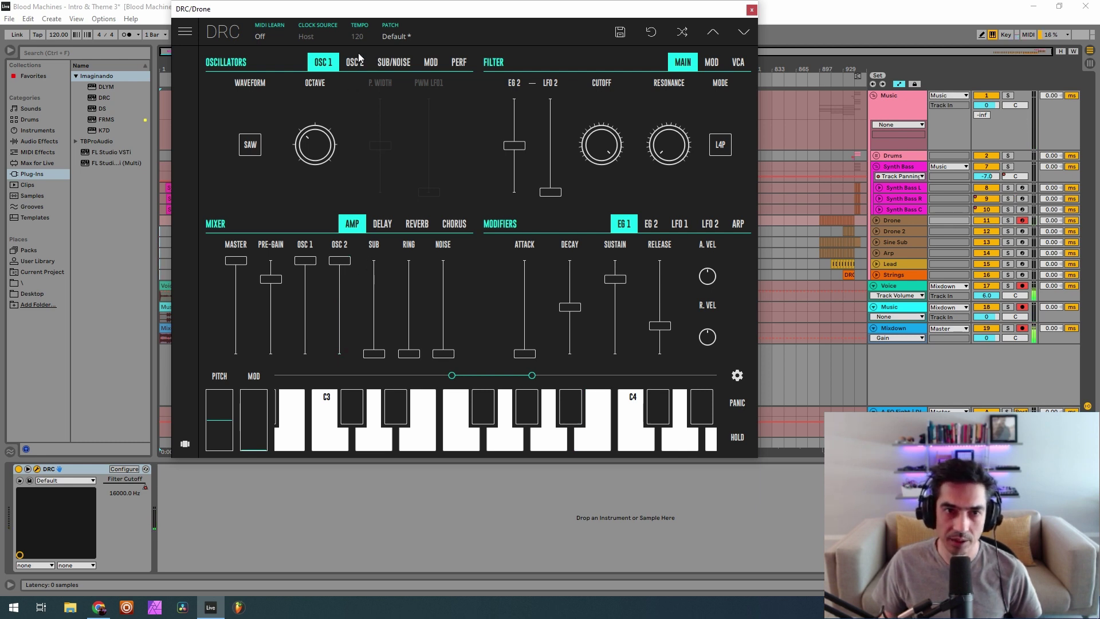
click(356, 64)
drag(298, 142, 321, 268)
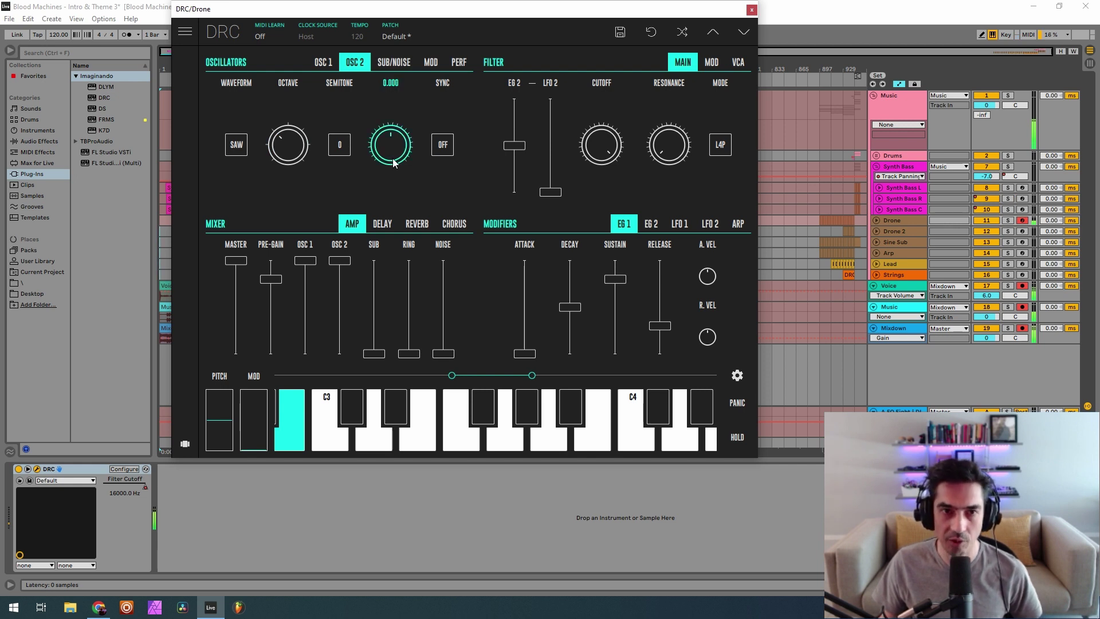
drag(393, 162, 437, 175)
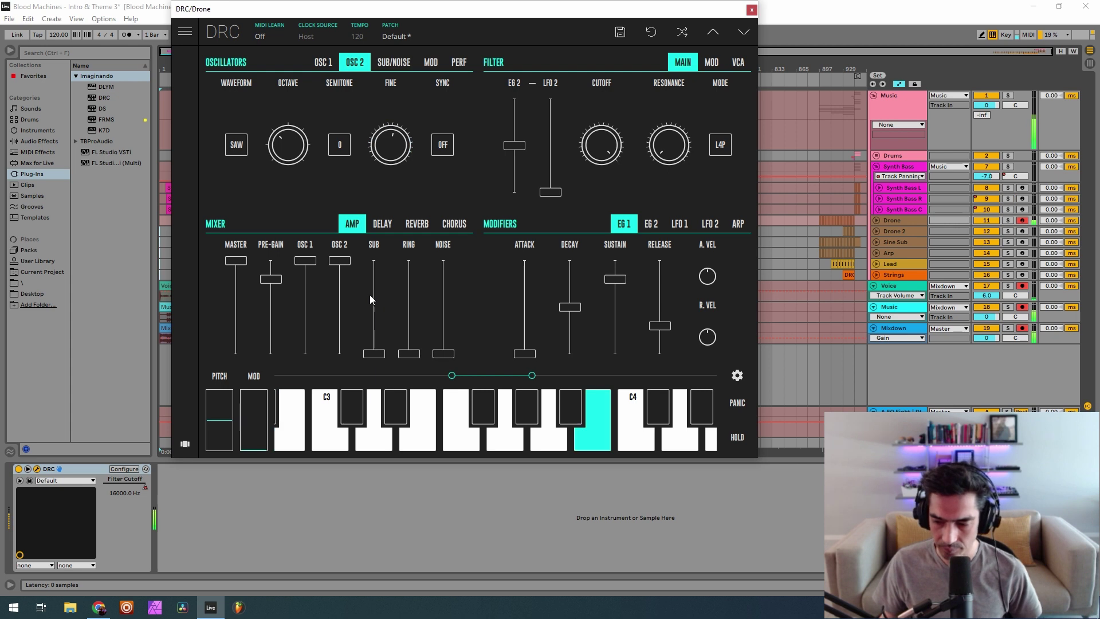
Raise Drone's sub oscillator to maximum, review its sub/noise settings, and increase the pre-gain slightly.
drag(369, 296, 370, 110)
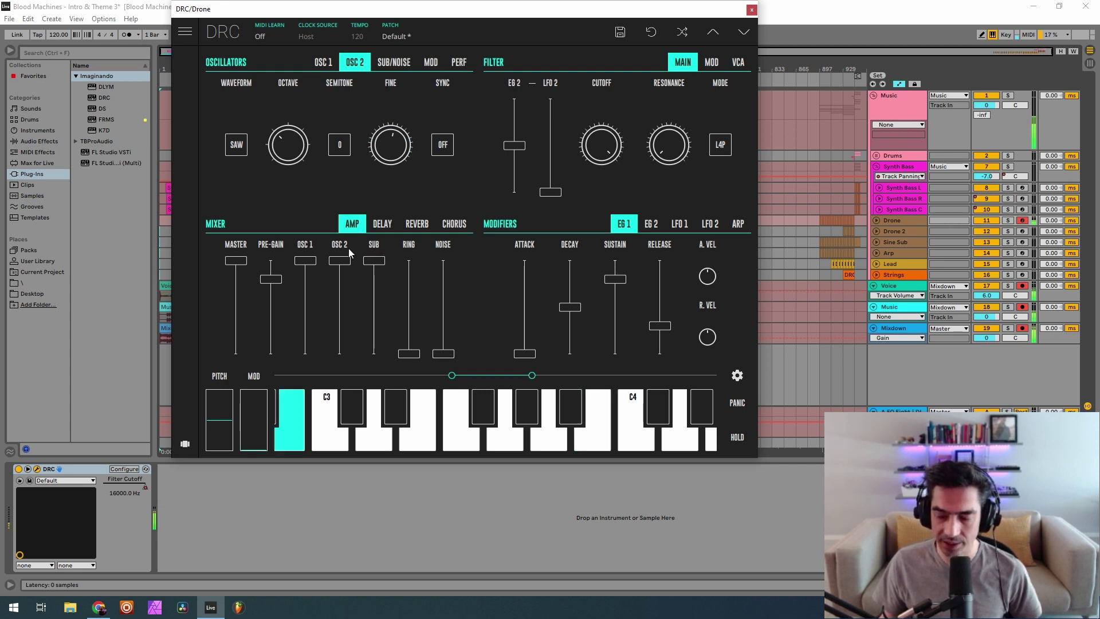
click(385, 67)
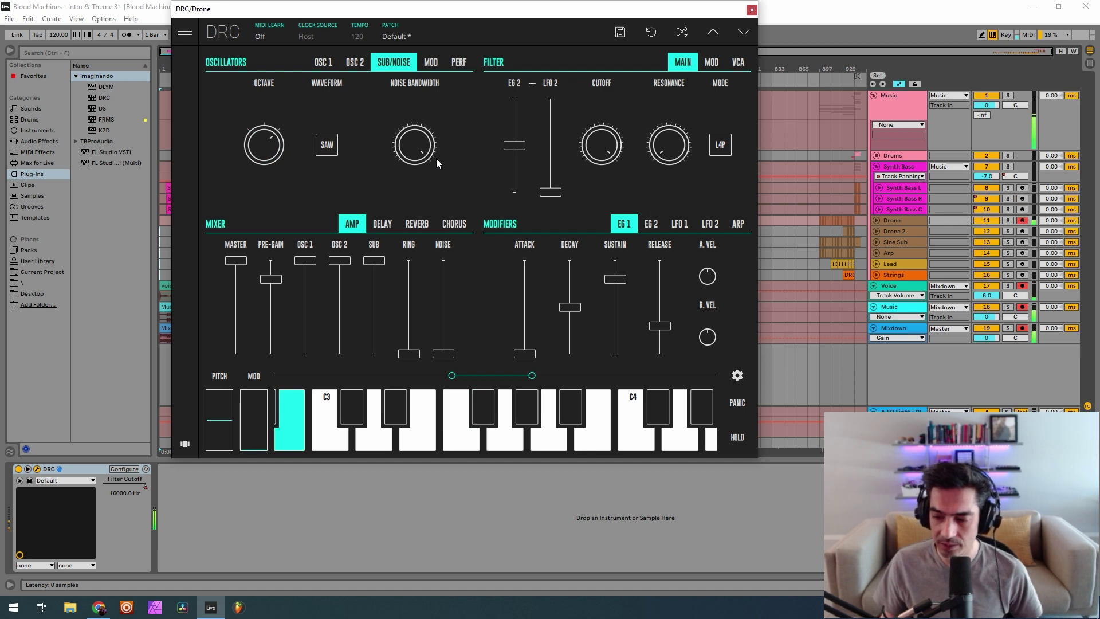
drag(277, 282, 277, 285)
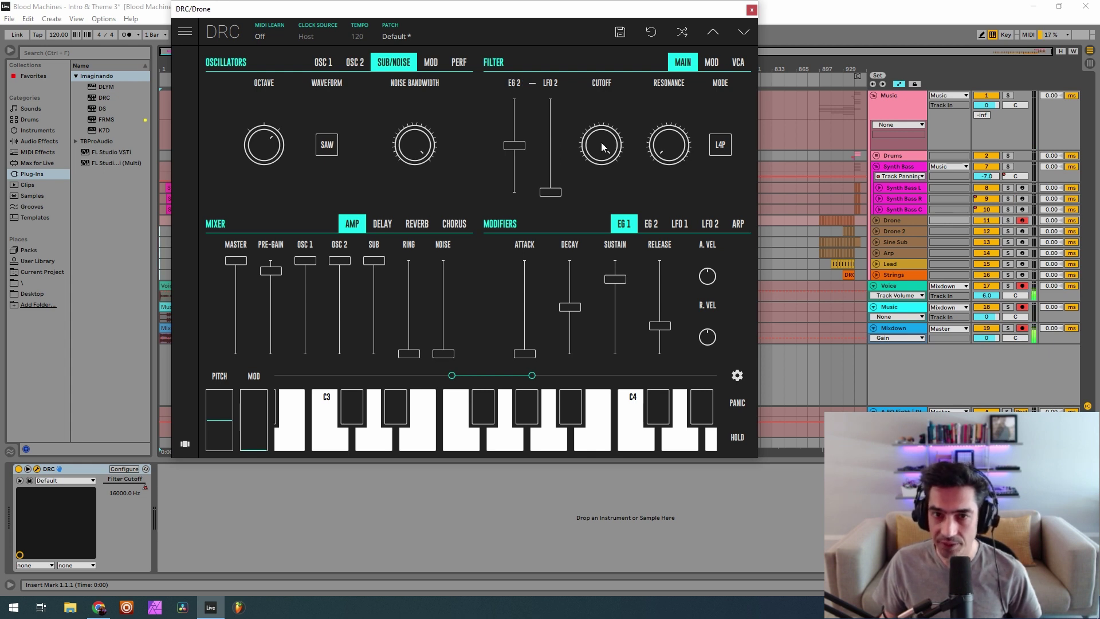
Lower Drone's filter cutoff to 4000 Hz, then give EG 1 a slightly longer attack and a release of 0.062, and check EG 2.
drag(601, 142, 630, 285)
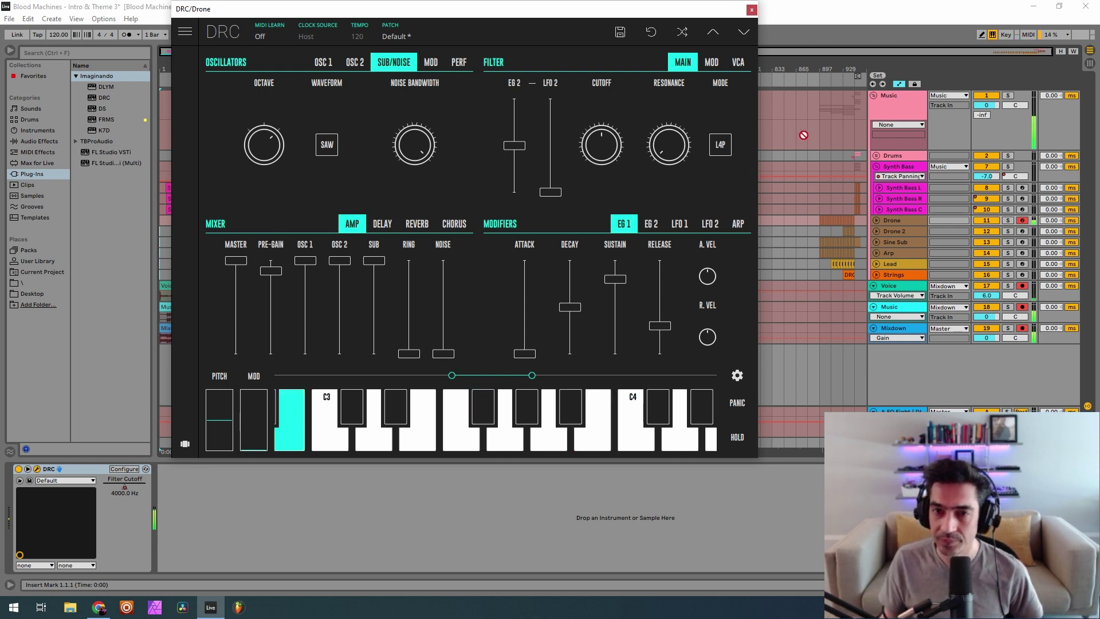
drag(526, 354, 537, 349)
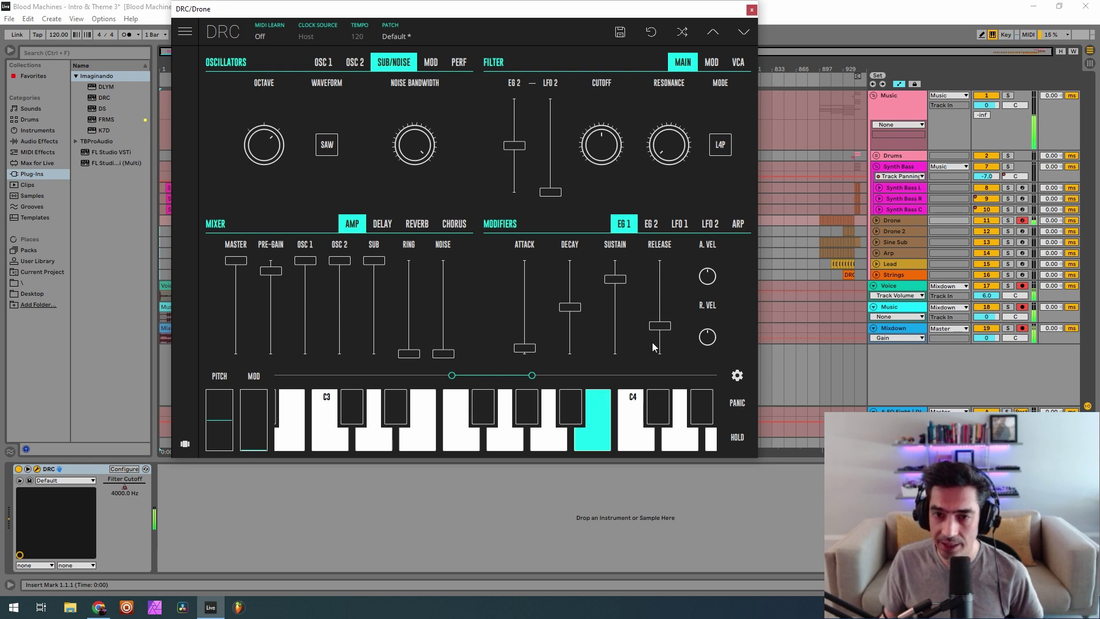
drag(659, 326, 666, 351)
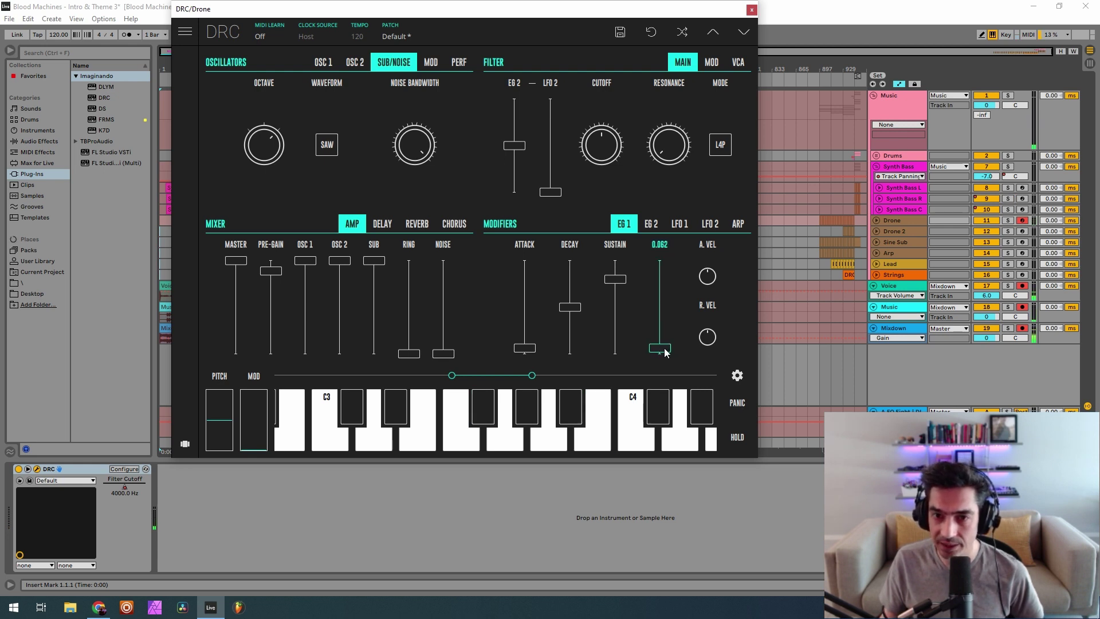
click(656, 228)
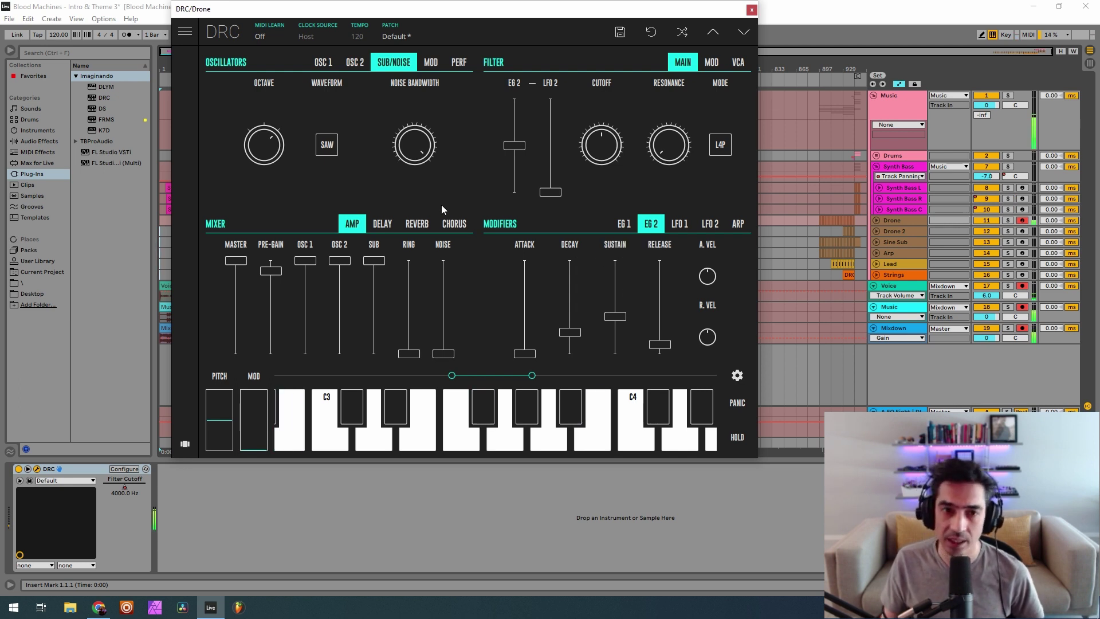
Add reverb to the Drone patch by raising its amount to just under half, and increase the decay, modulation and damping.
click(426, 224)
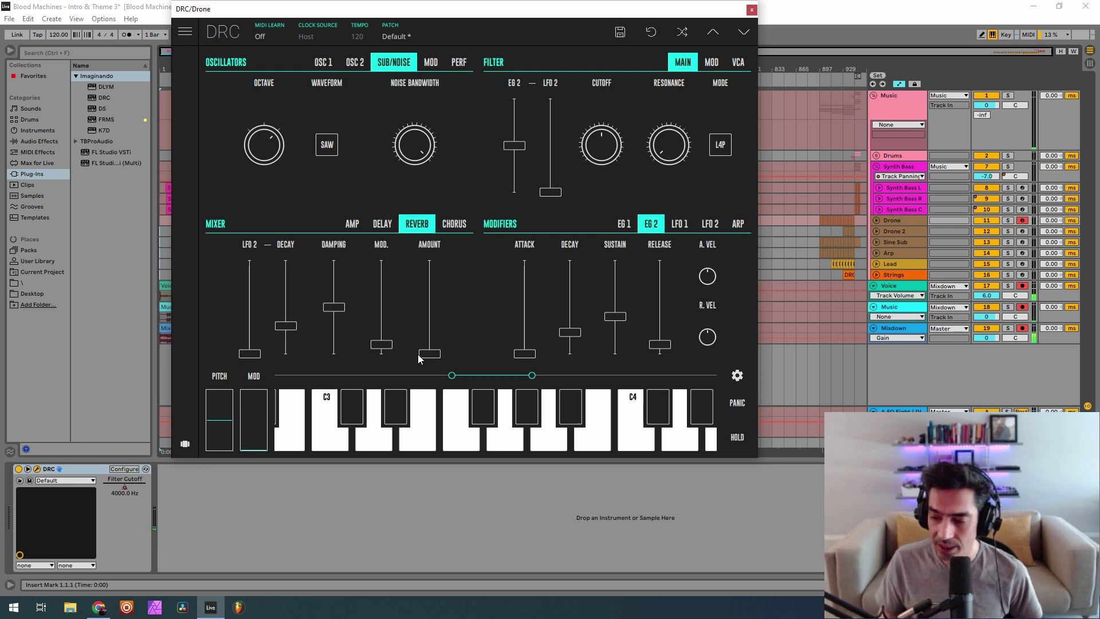
click(433, 329)
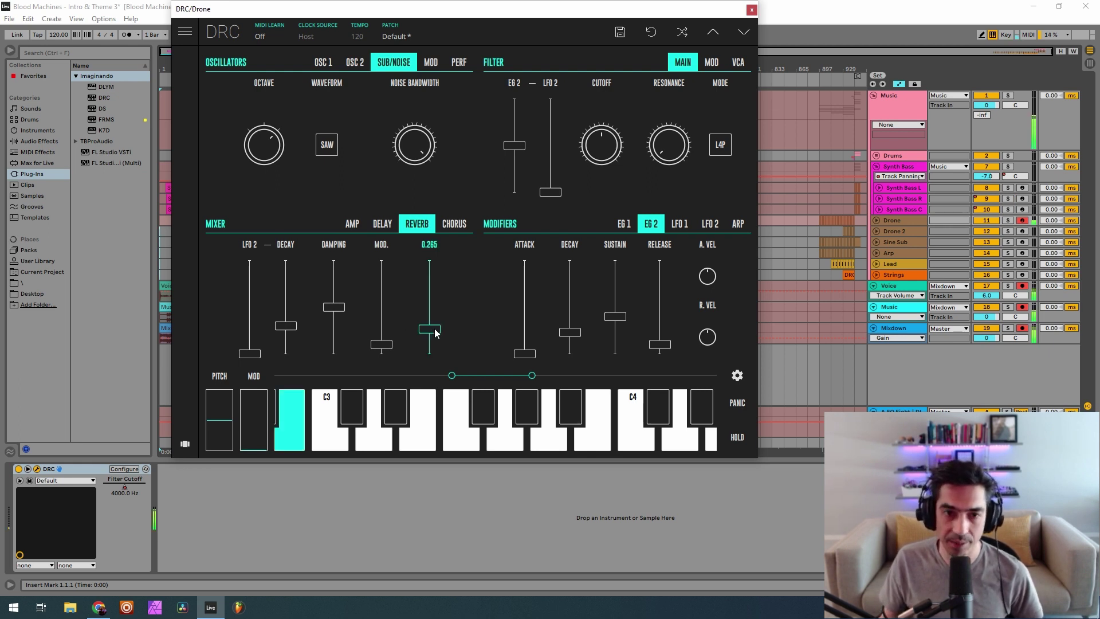
drag(453, 321, 476, 311)
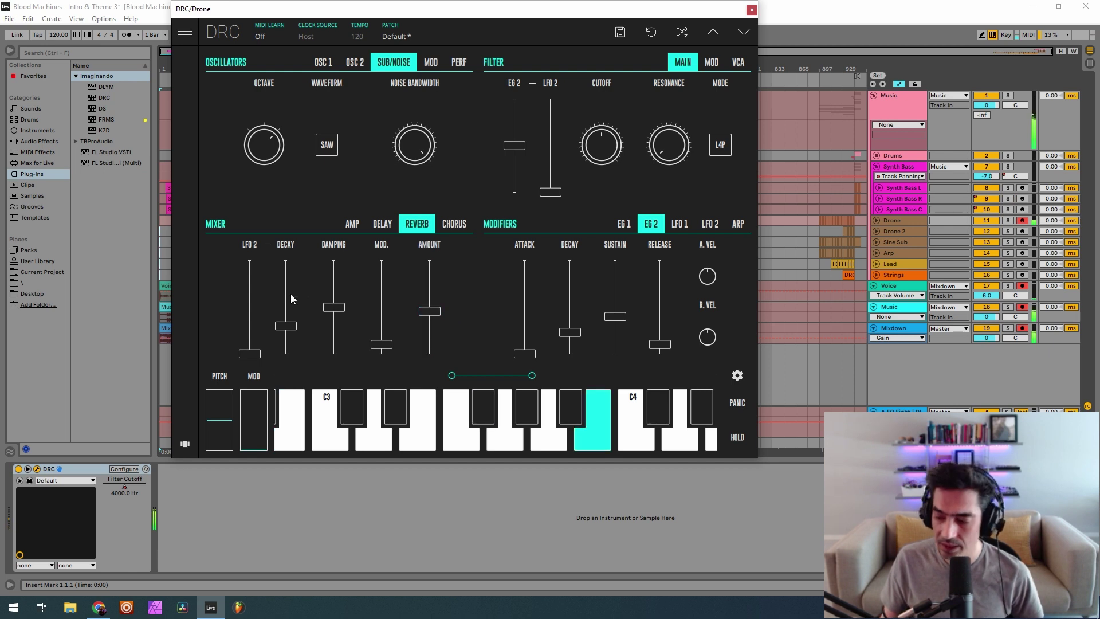
drag(290, 295, 304, 289)
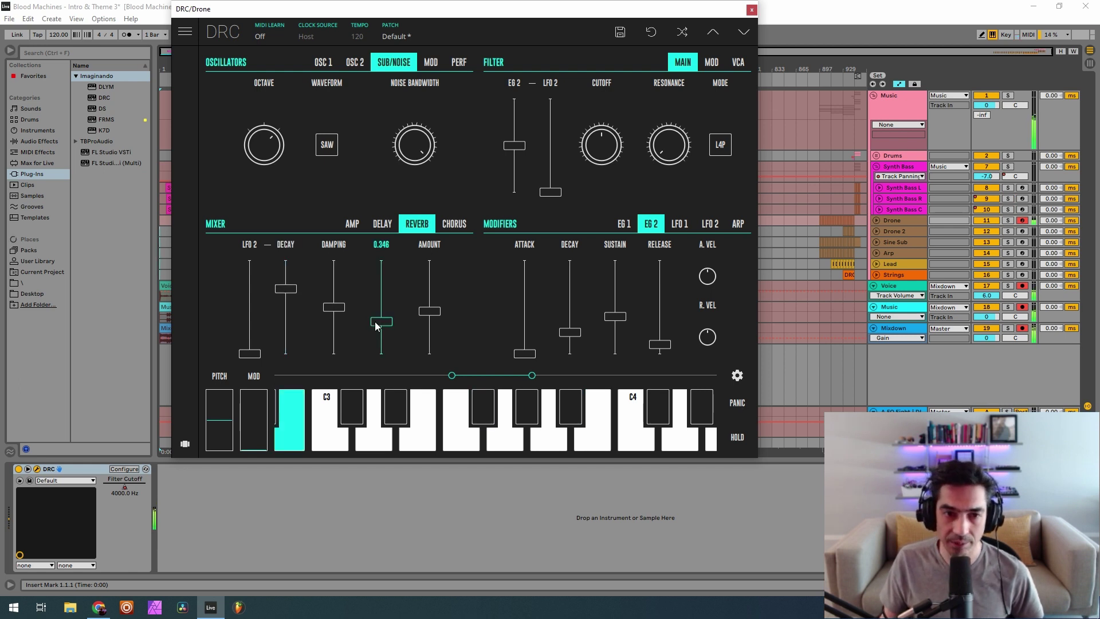
drag(377, 325, 386, 325)
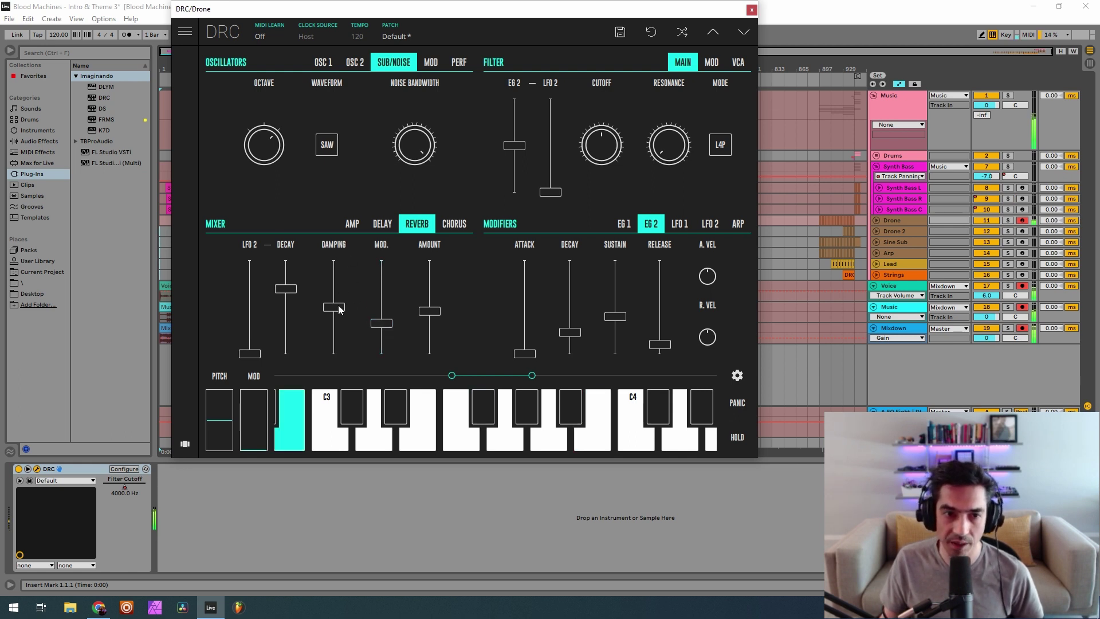
drag(339, 310, 349, 300)
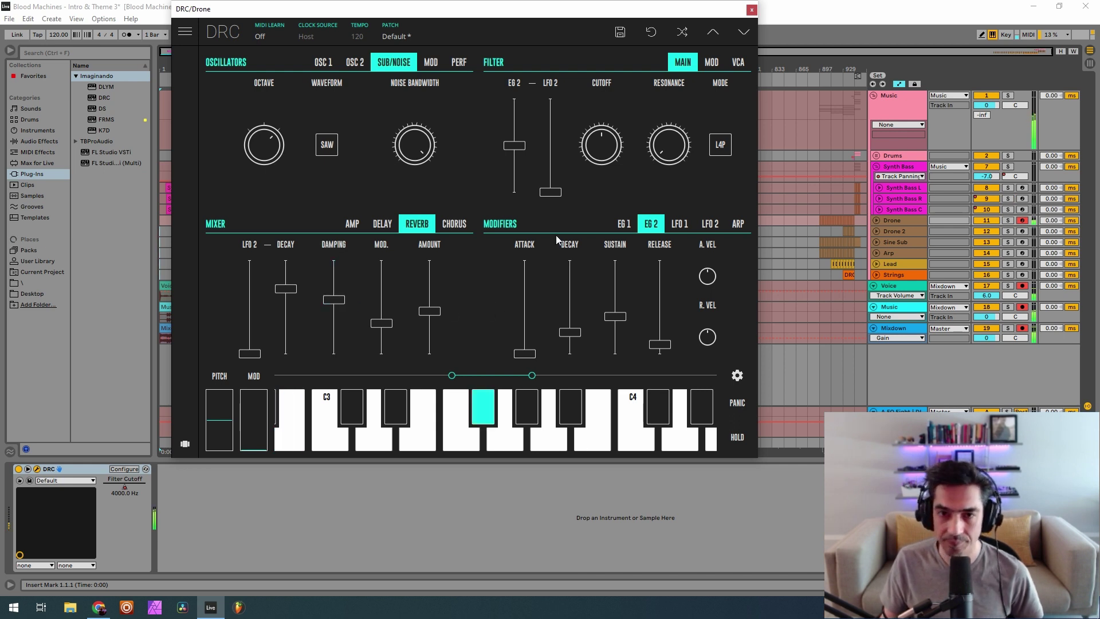
Close Drone's synth, arm Drone 2 in place of Drone, and select the lowest band of Drone 2's EQ Eight.
click(751, 10)
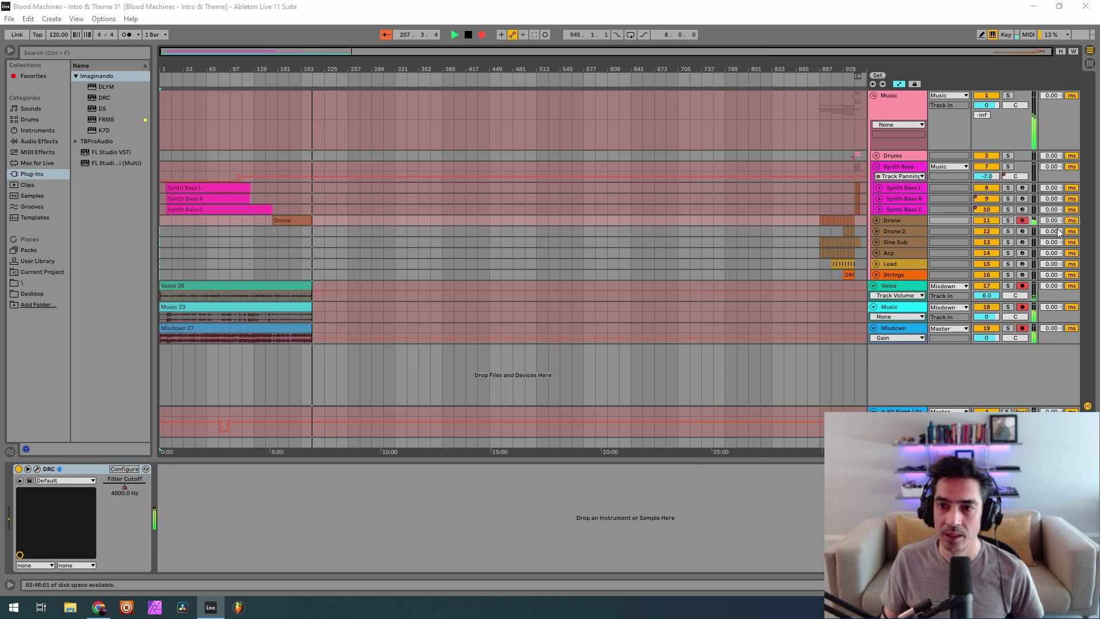
click(897, 228)
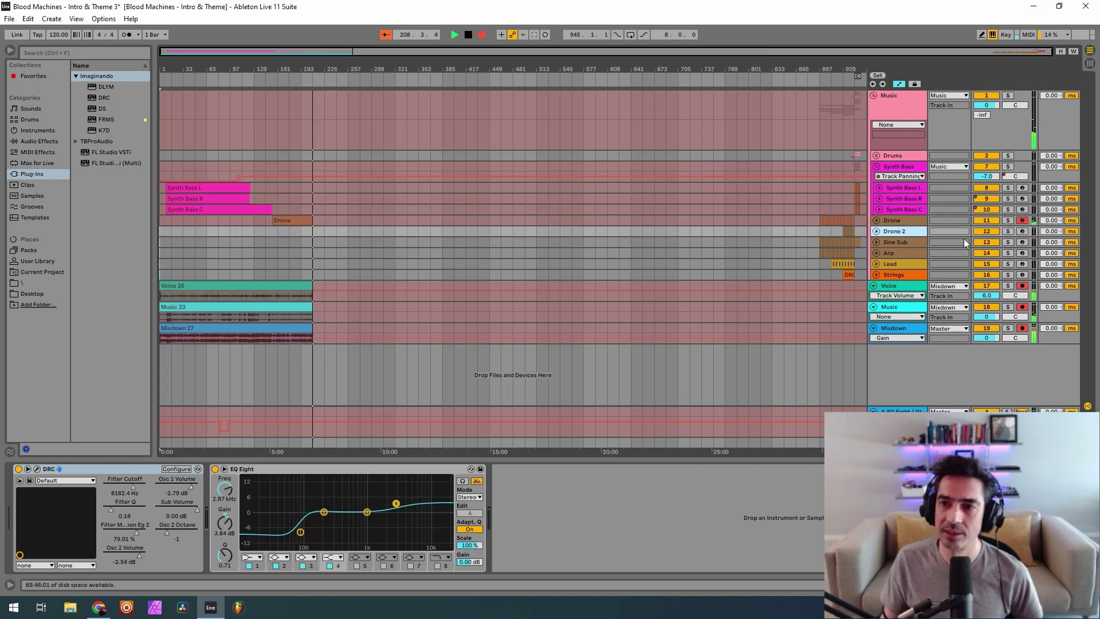
click(1022, 231)
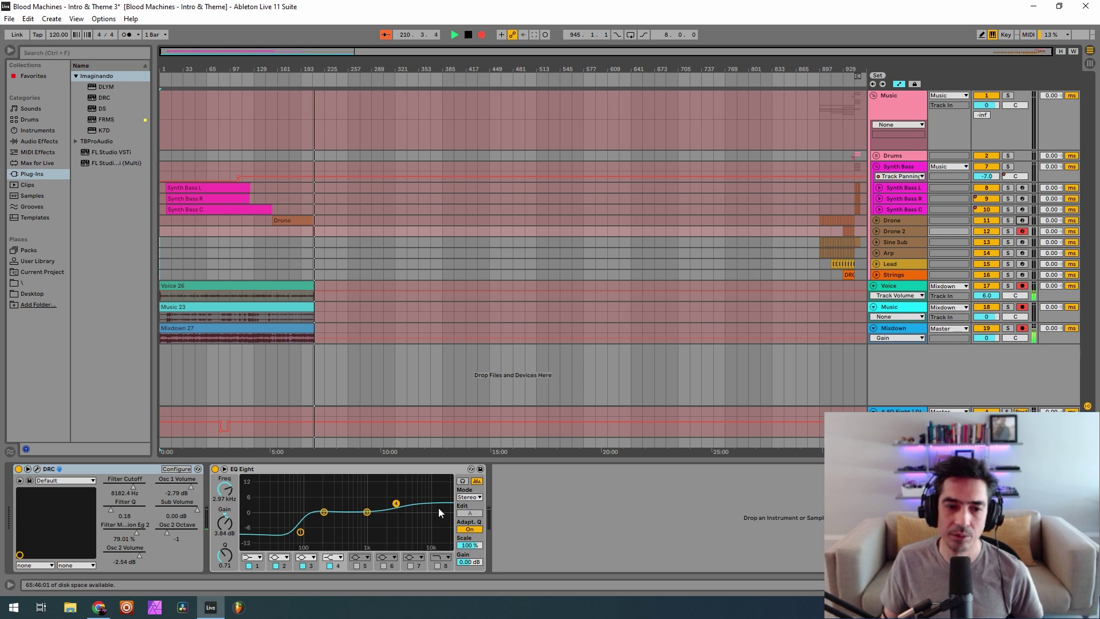
click(301, 532)
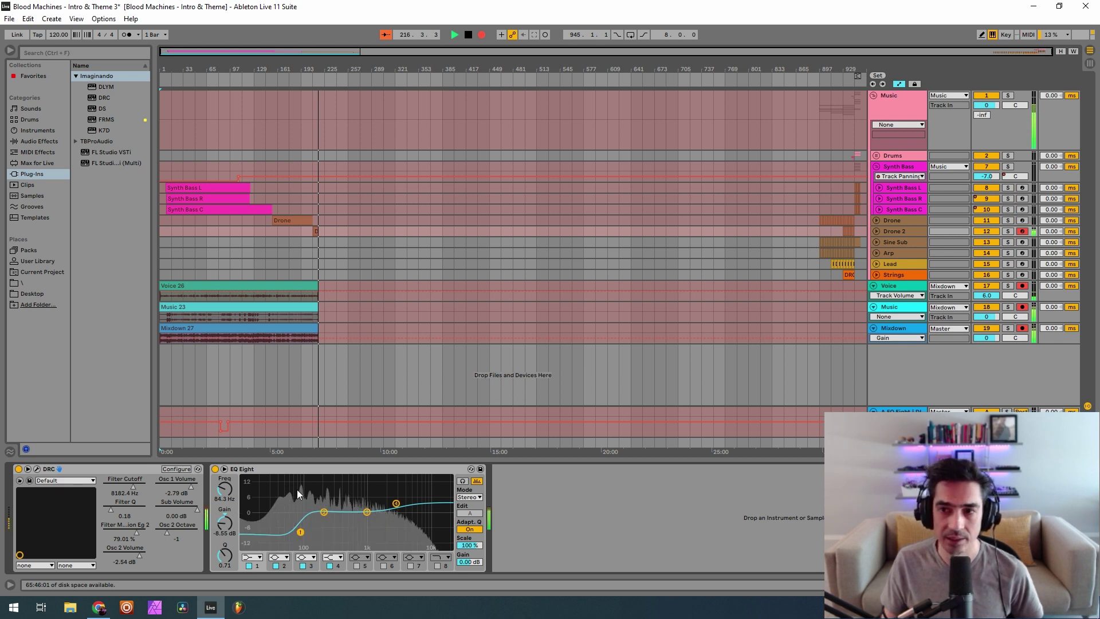
Open the DRC synth on Drone 2, reposition its window, and load the Default patch from the Factory bank.
click(38, 470)
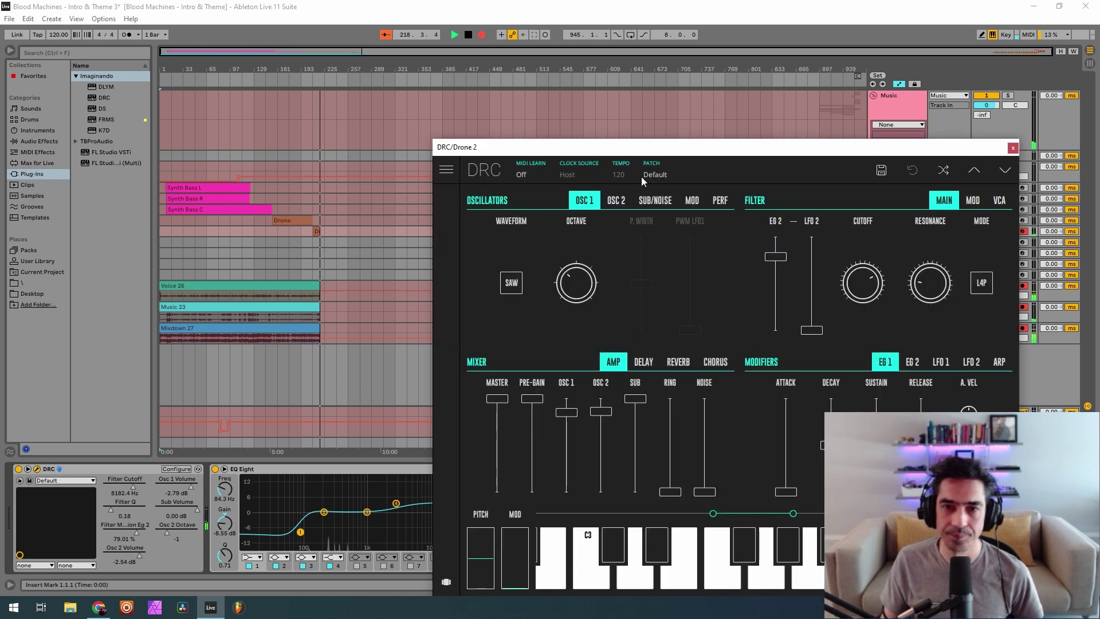
drag(581, 111, 391, 79)
click(401, 99)
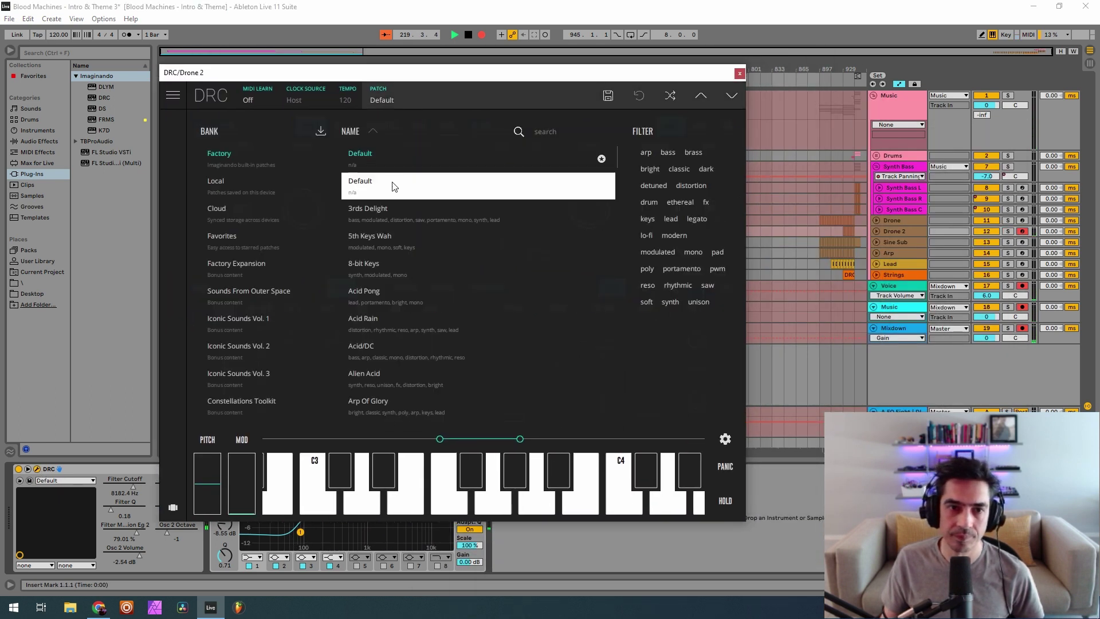
click(436, 97)
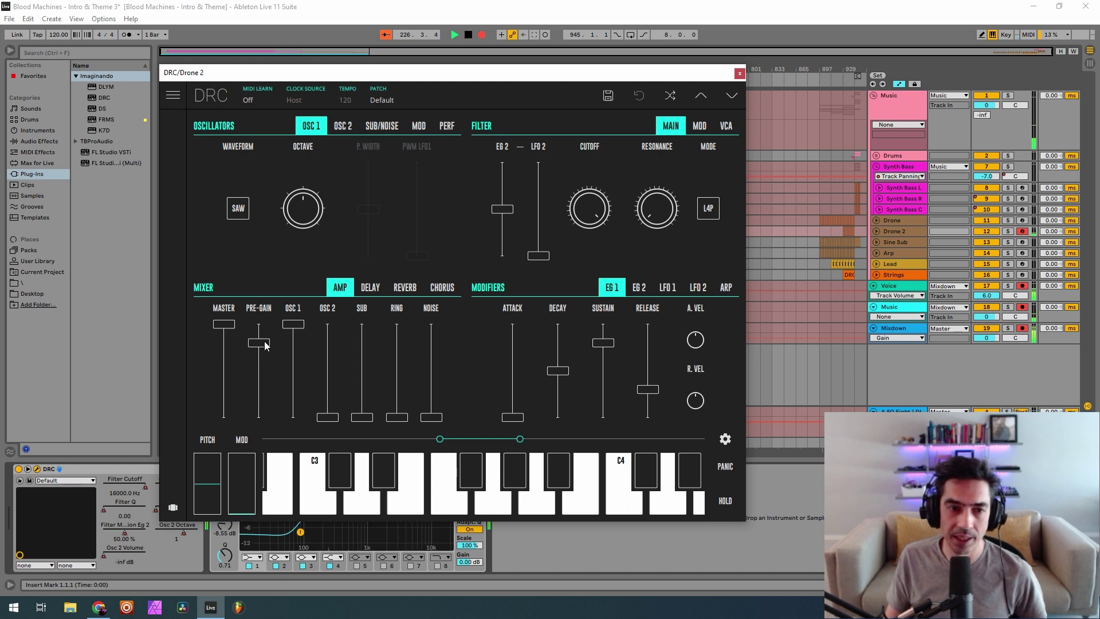
Set Drone 2's pre-gain to maximum and both oscillator levels to about -2.79 dB, and lower the octave of oscillators 1 and 2.
drag(259, 342, 304, 344)
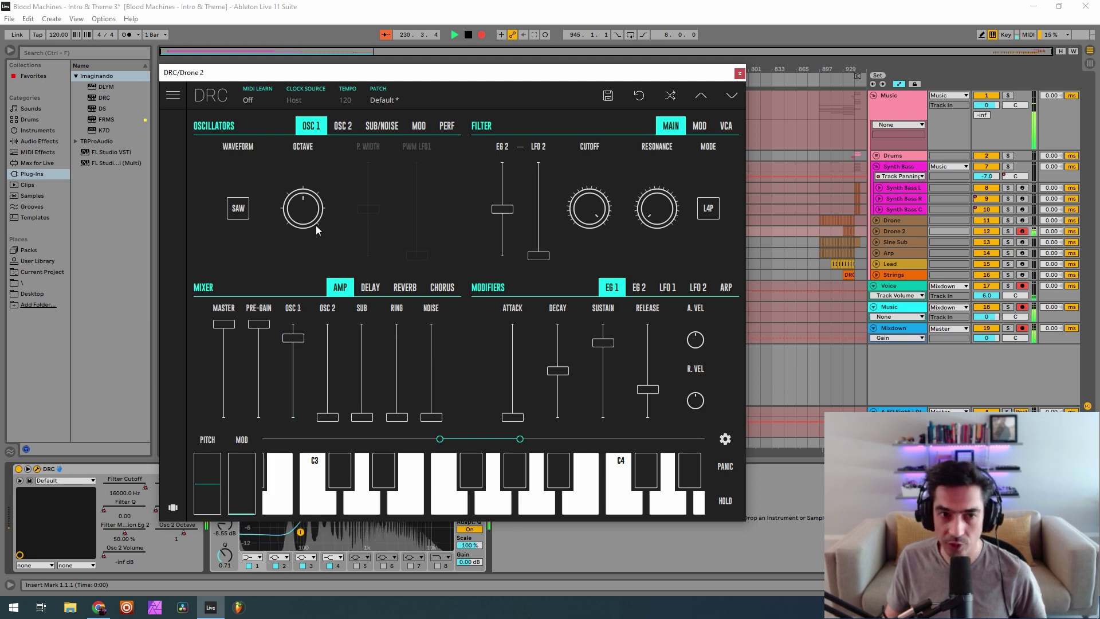
drag(315, 227, 328, 271)
drag(328, 417, 324, 342)
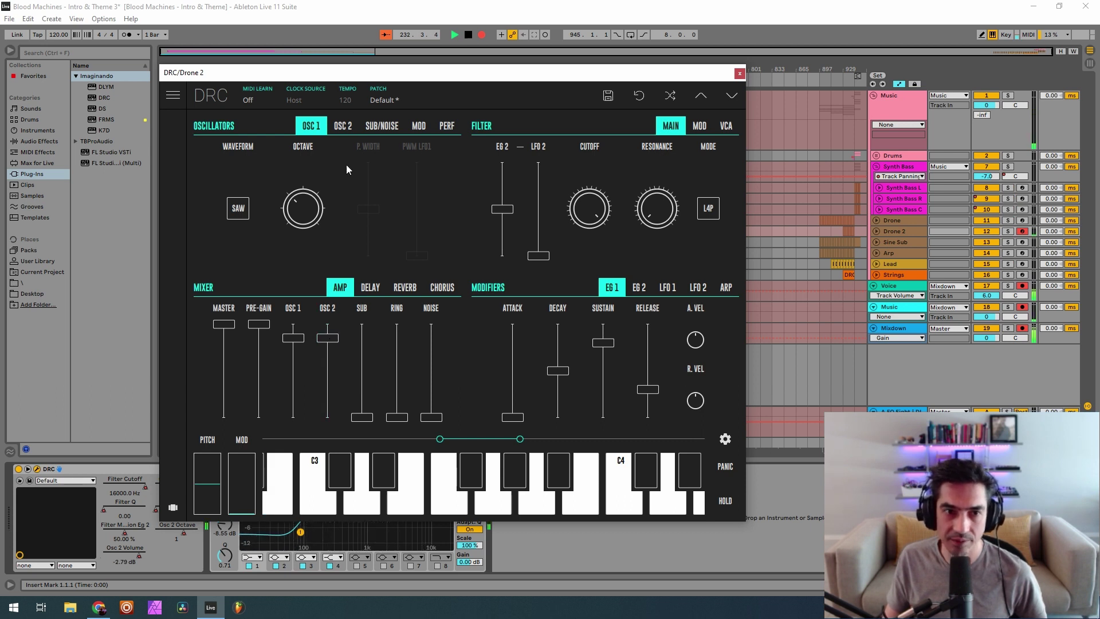
click(343, 126)
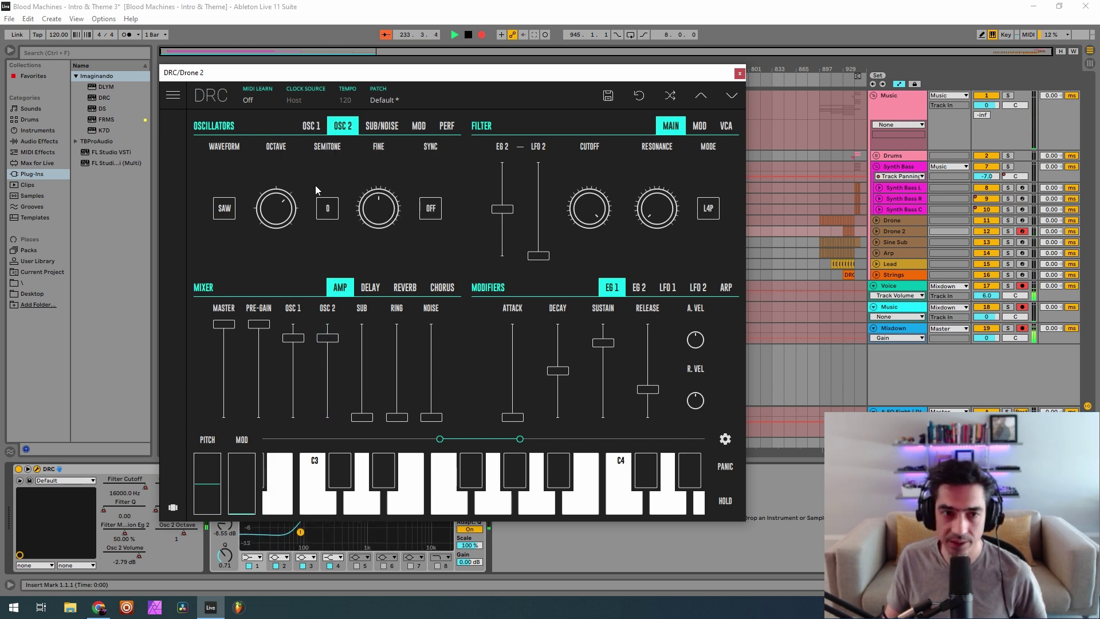
drag(281, 213, 289, 289)
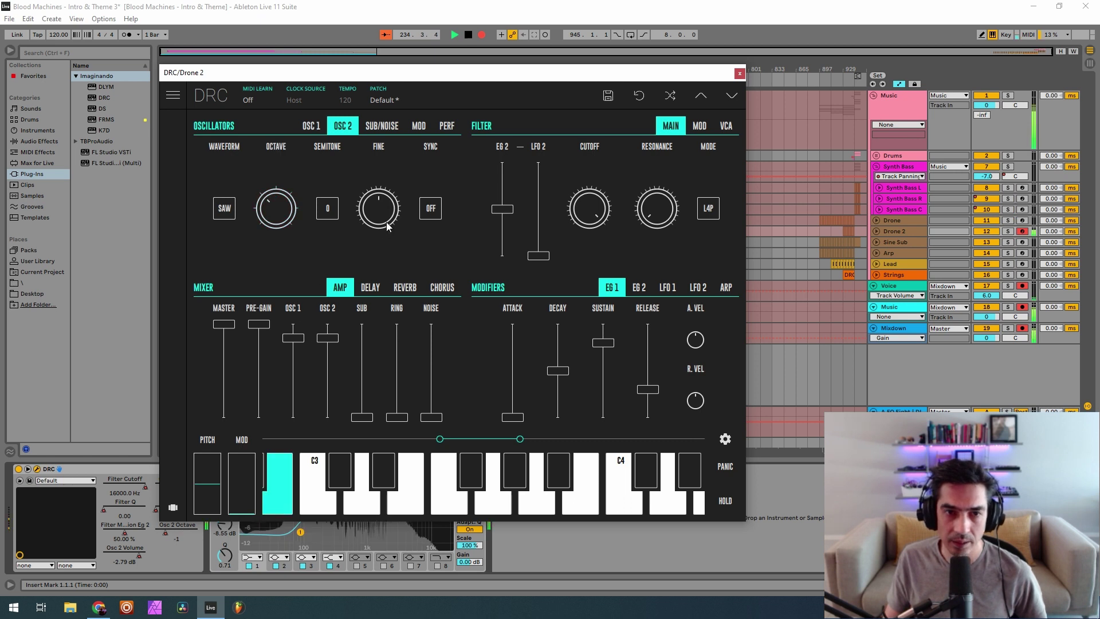
Detune oscillator 2 on Drone 2 by raising its fine tuning to 0.100.
drag(382, 221, 387, 218)
drag(400, 213, 437, 207)
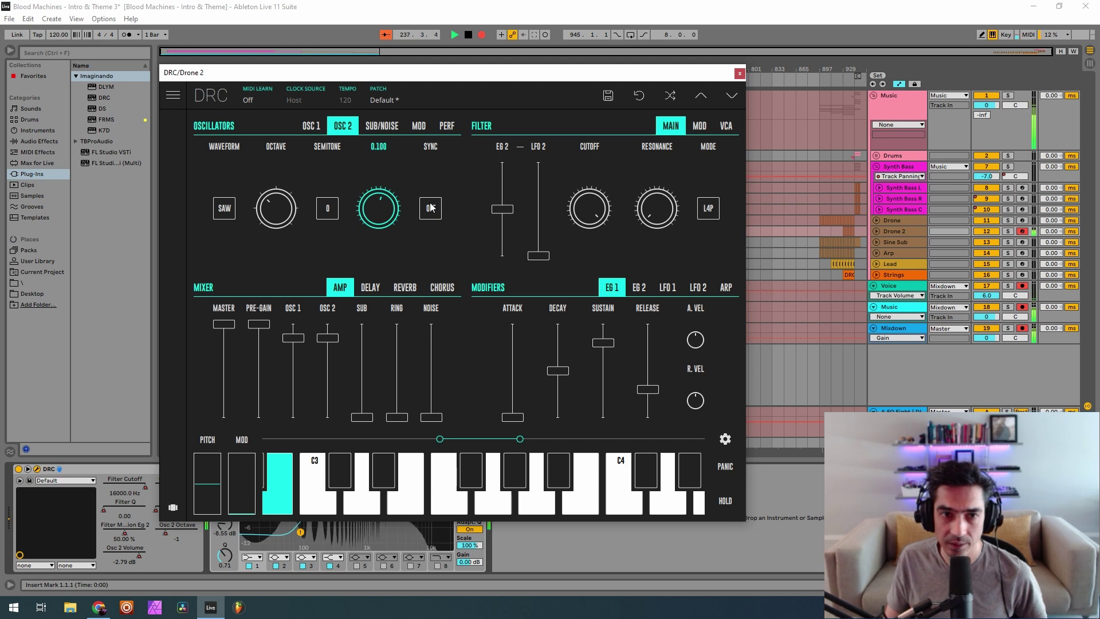
drag(434, 207, 433, 209)
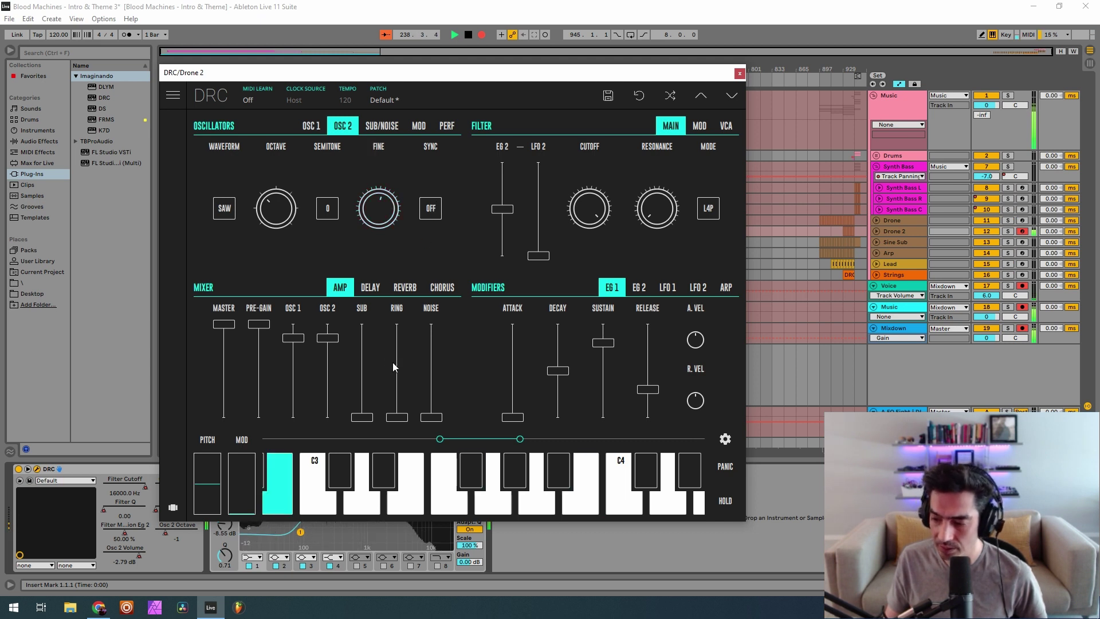
Raise Drone 2's sub oscillator level to maximum and turn up the sub's octave.
drag(362, 416, 362, 325)
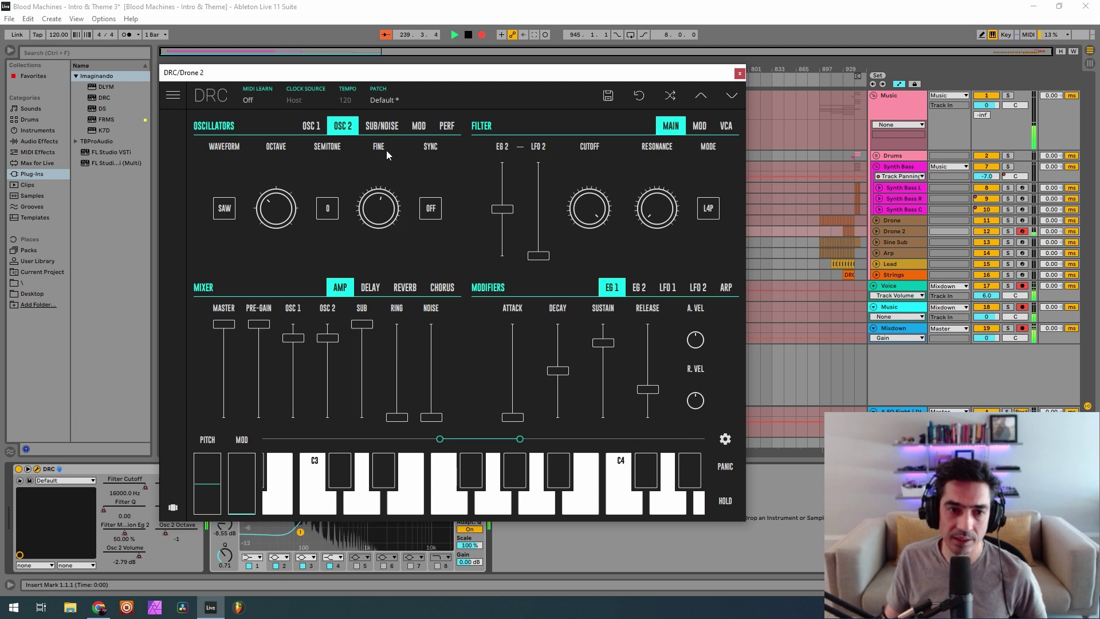
click(383, 125)
drag(253, 214, 255, 201)
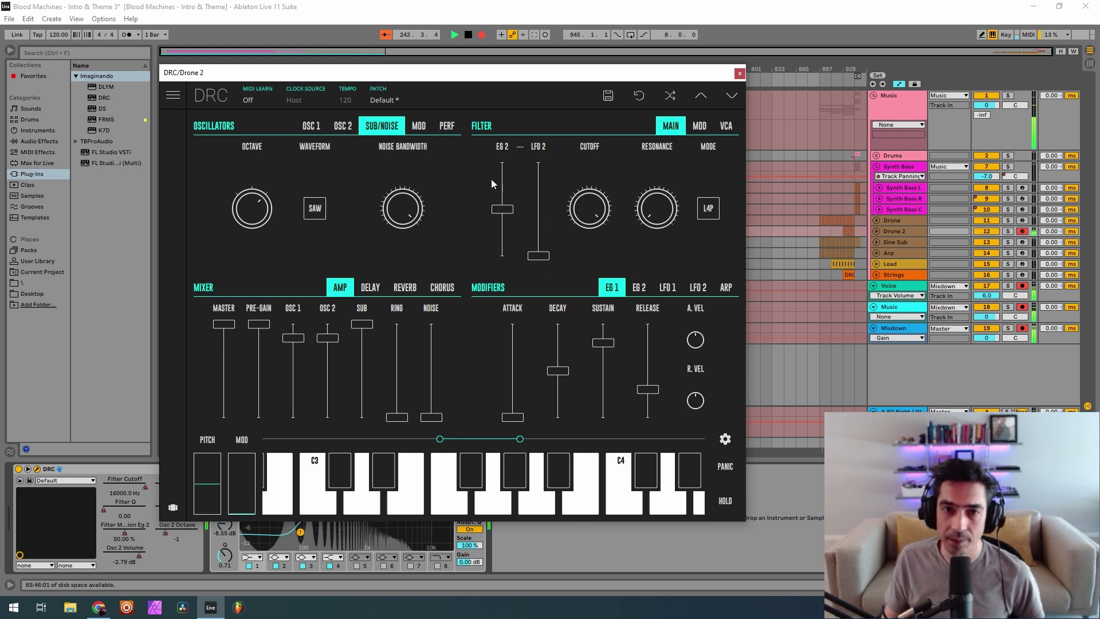
Shape Drone 2's filter with an EG 2 amount of about 79%, cutoff around 8202.5 Hz and resonance of 0.18.
drag(503, 209, 504, 186)
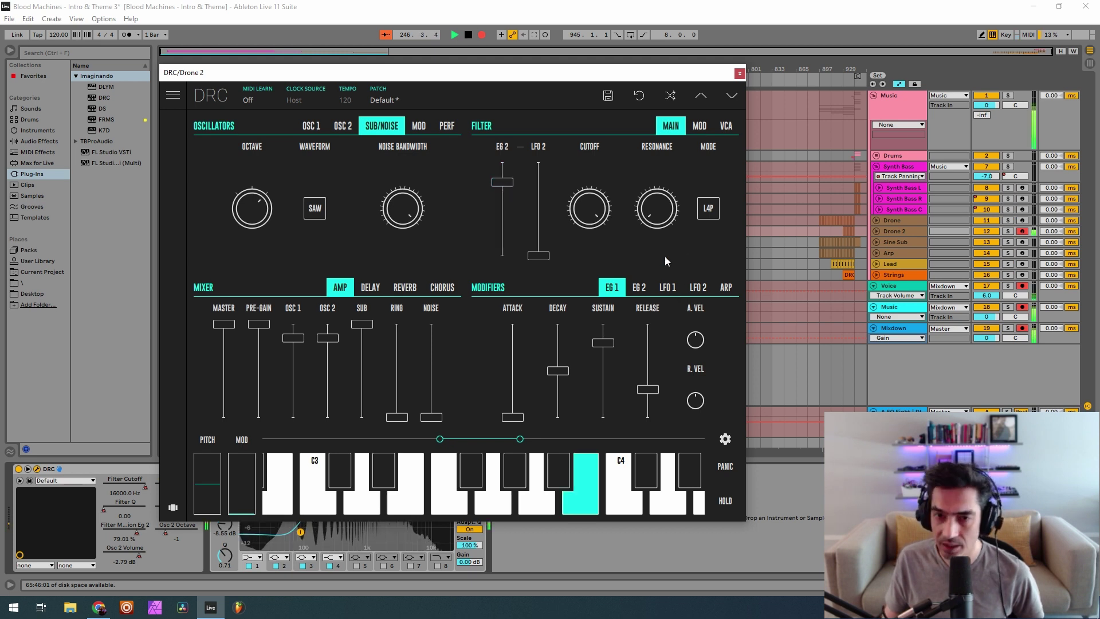
drag(588, 205, 578, 291)
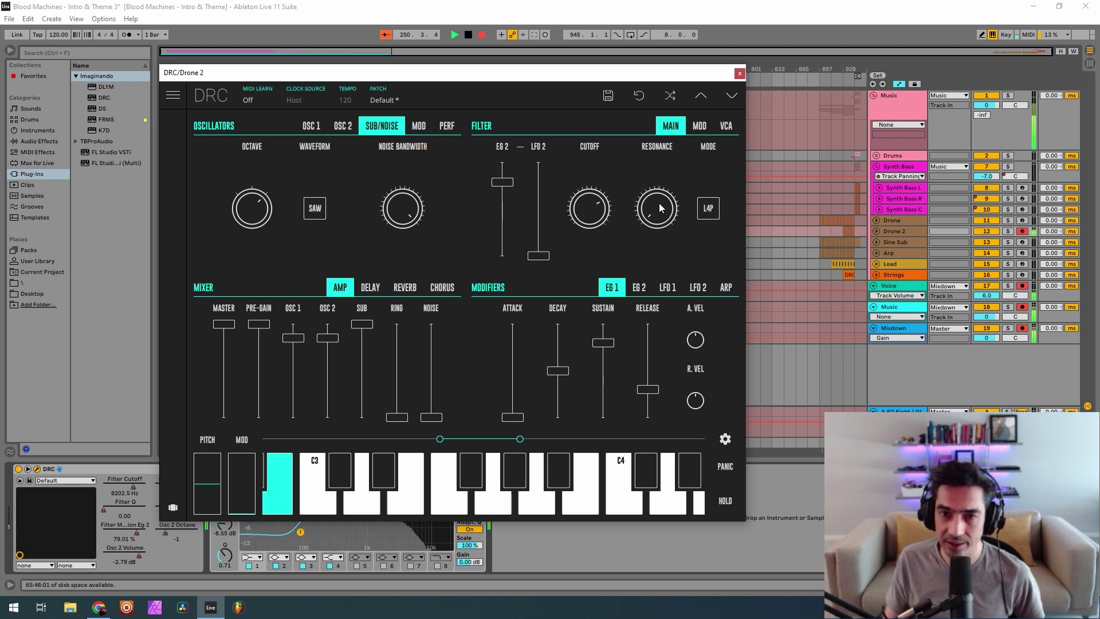
drag(659, 203, 717, 152)
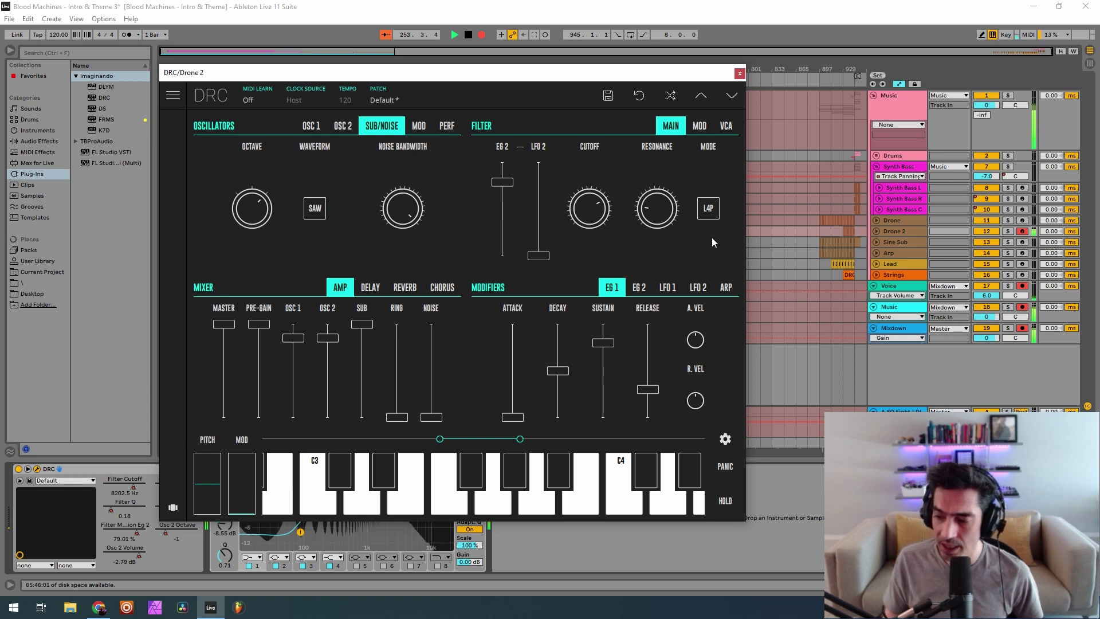
Add reverb to Drone 2 with the amount just under half, decay around 70%, slightly more damping and modulation at about a third.
click(408, 287)
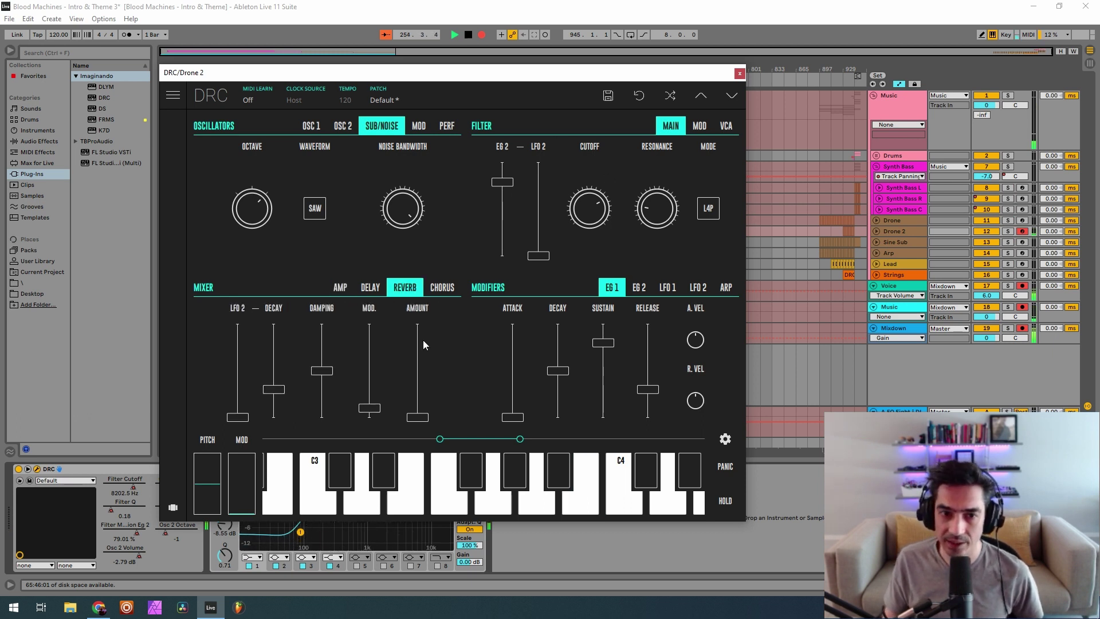
click(416, 388)
drag(417, 391, 432, 381)
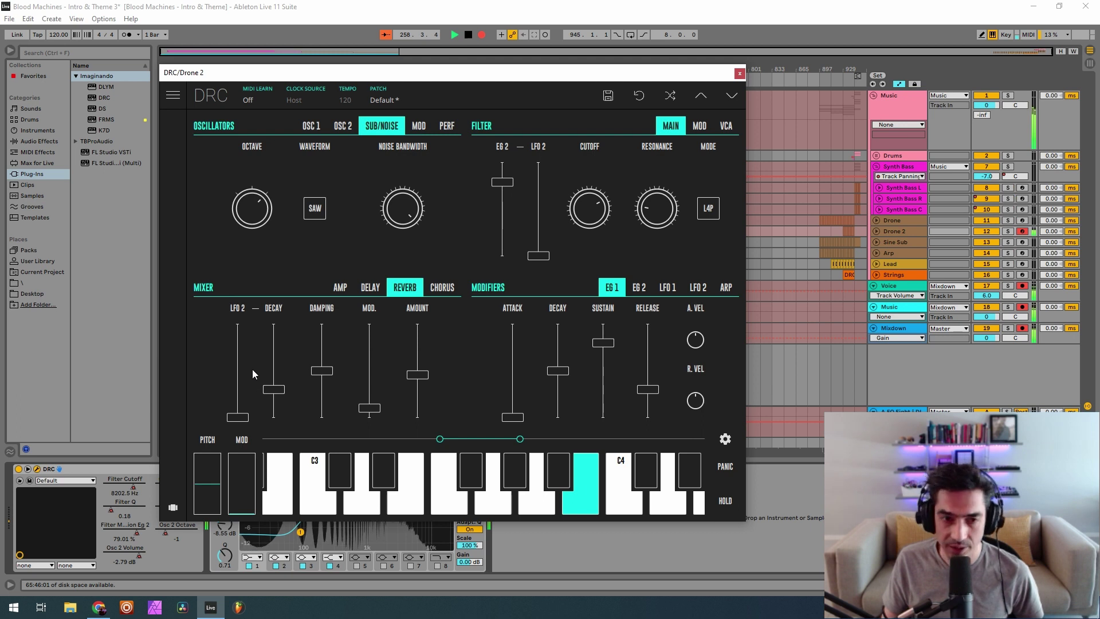
drag(281, 363, 313, 355)
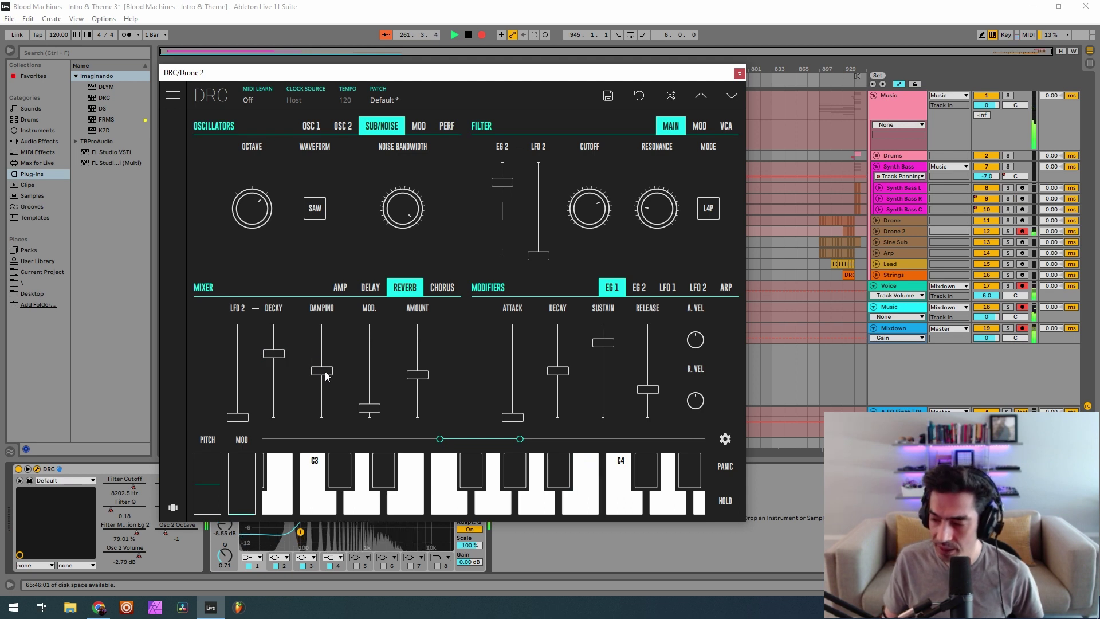
drag(333, 378, 340, 363)
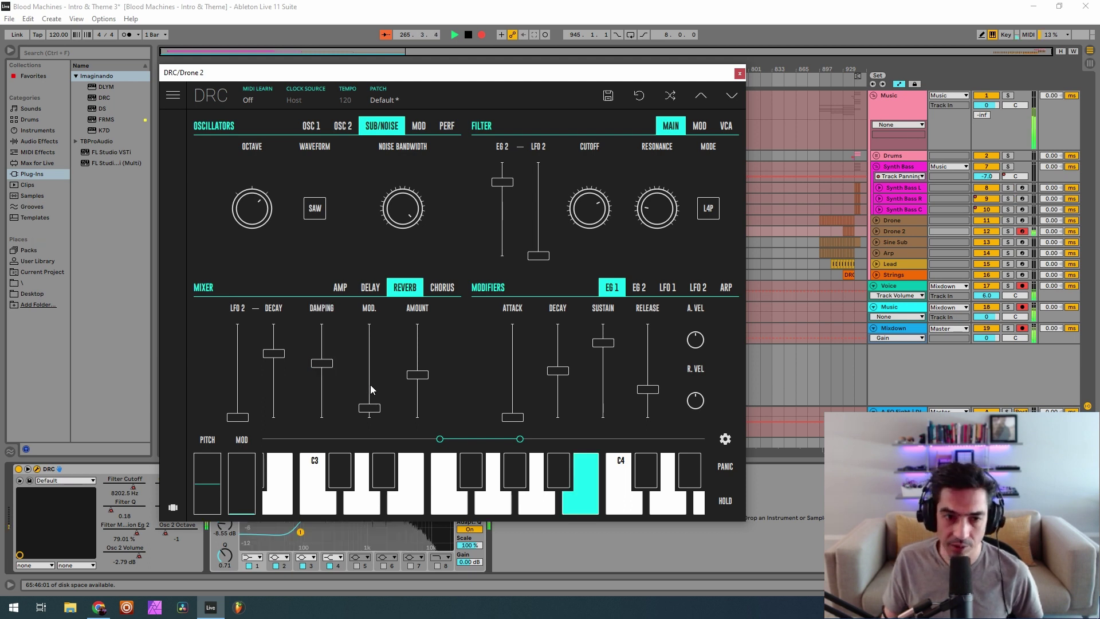
mouse_move(371, 384)
mouse_down()
mouse_move(382, 384)
mouse_move(378, 394)
mouse_up()
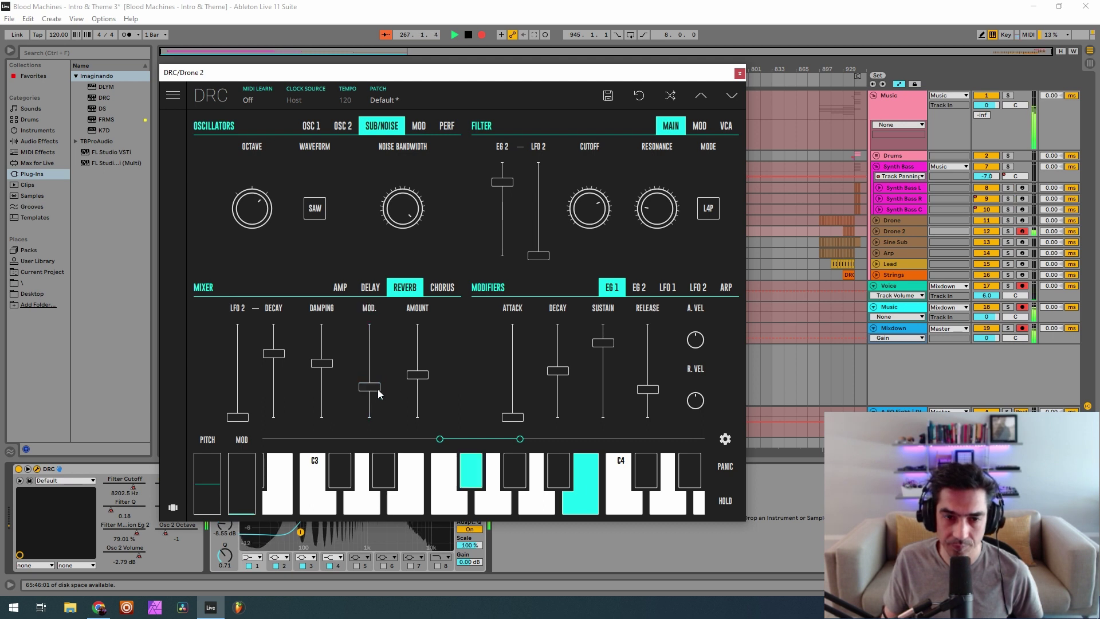
Enable the chorus on Drone 2, lower its rate to near the minimum, and raise its depth slightly.
click(434, 292)
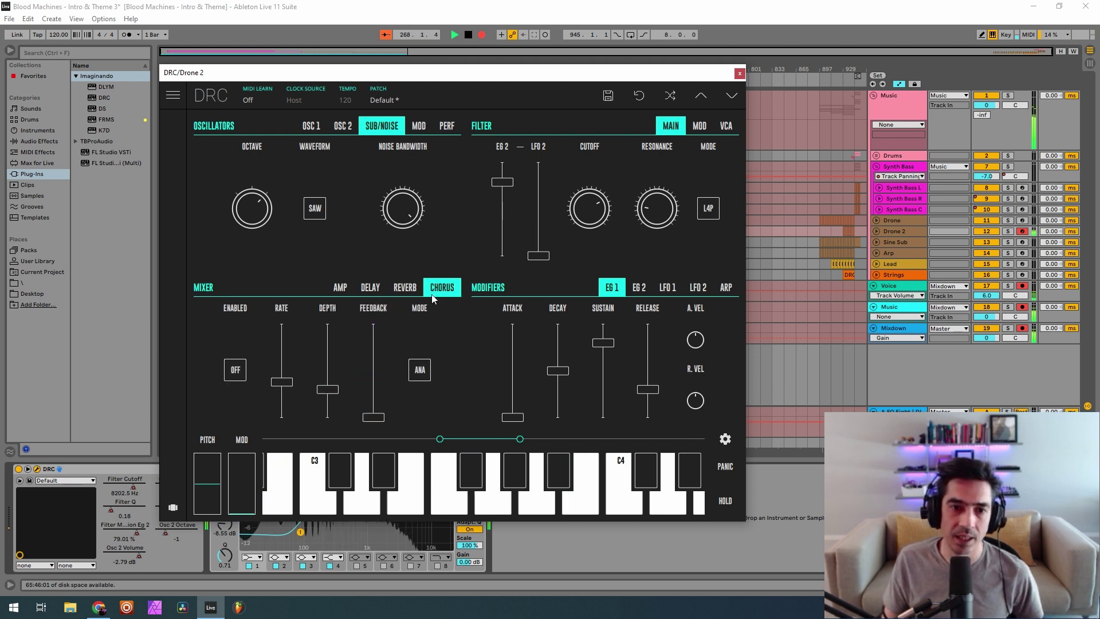
click(235, 370)
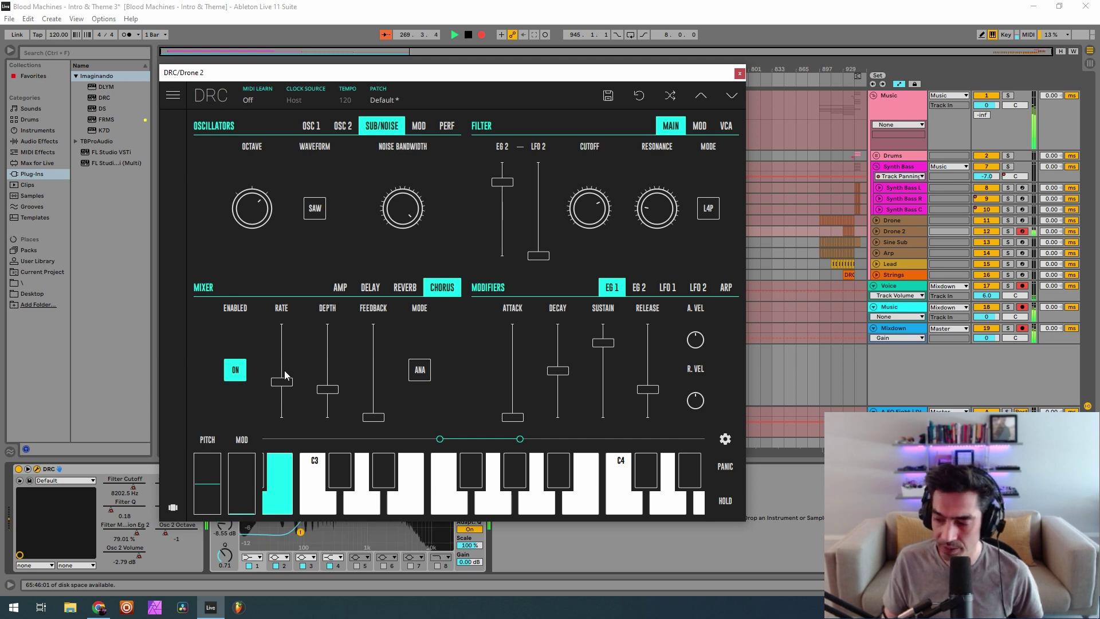
drag(287, 381, 275, 406)
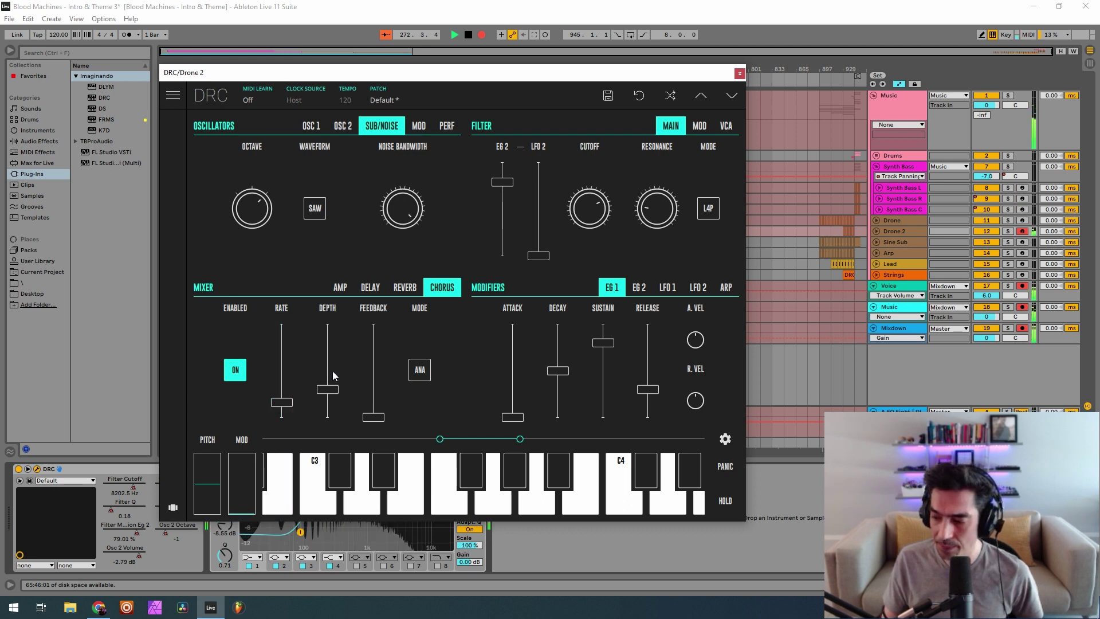
drag(332, 389, 364, 378)
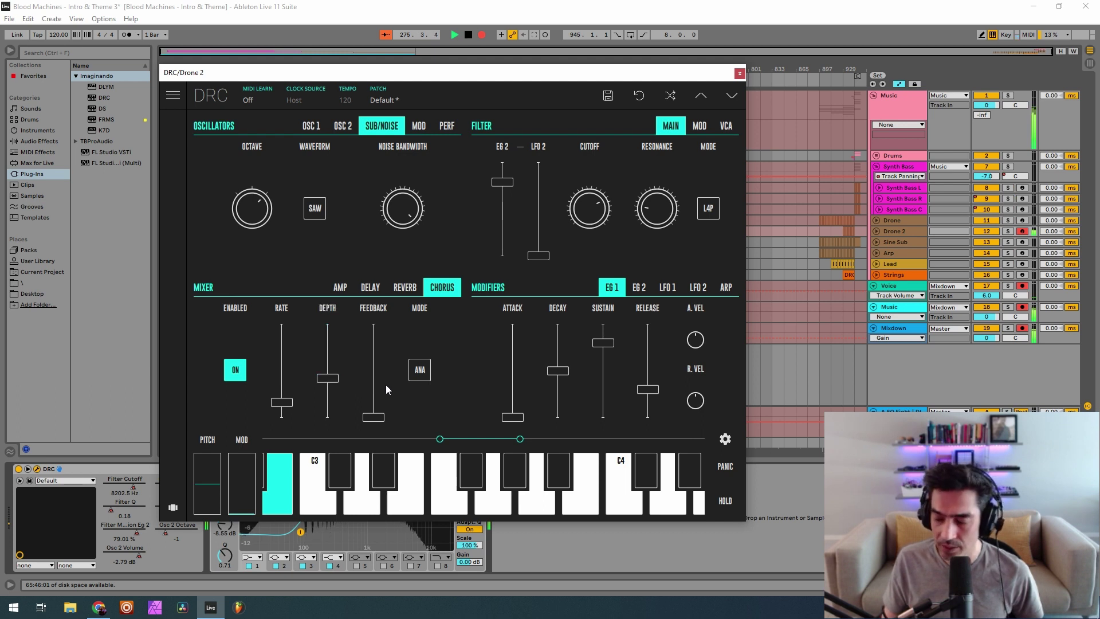
Close Drone 2's synth and arm the Sine Sub track in place of Drone 2.
click(740, 73)
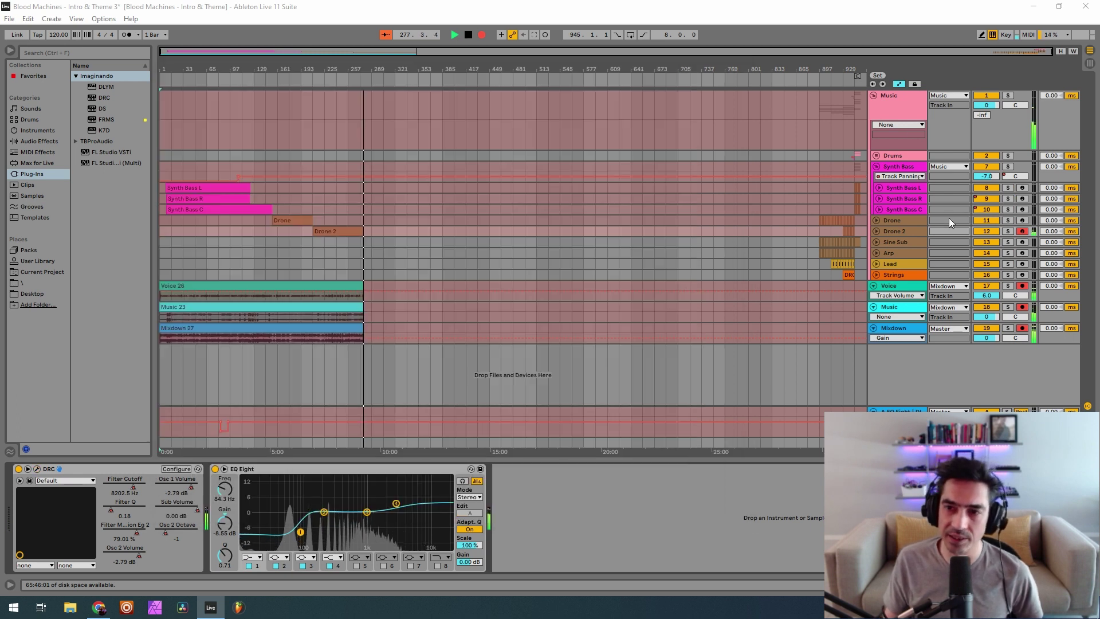
click(1021, 242)
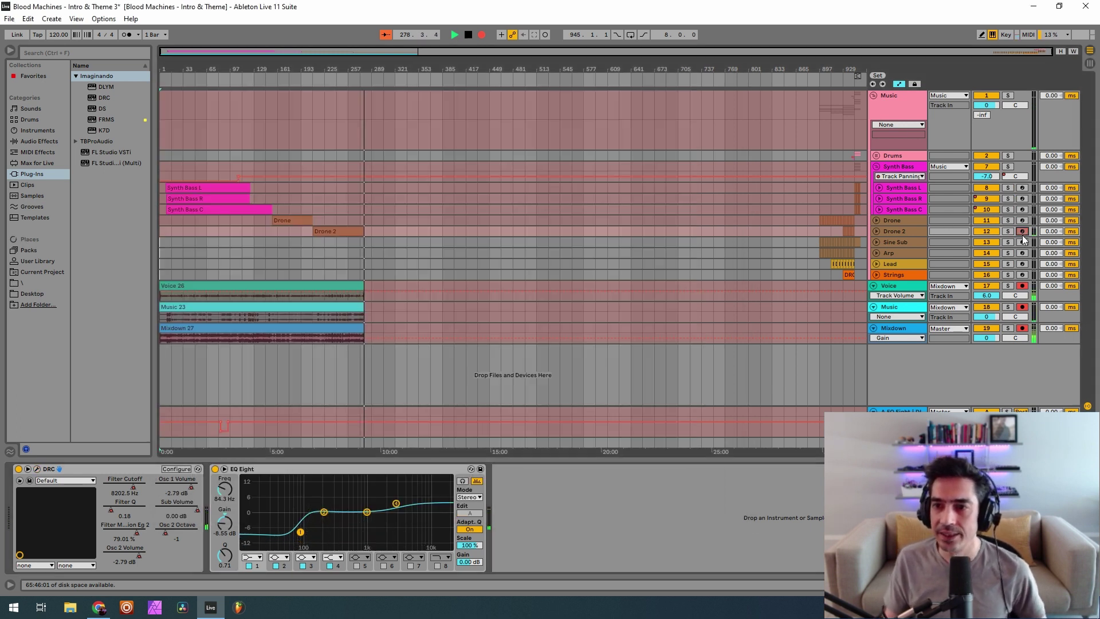
click(1026, 245)
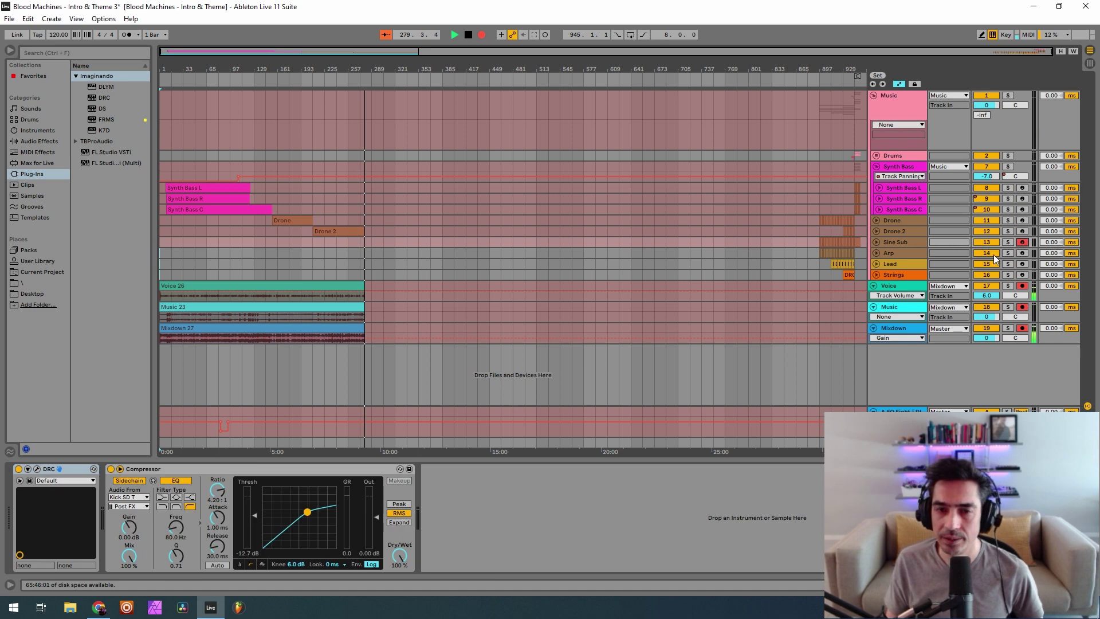
Open the DRC synth on Sine Sub, reposition its window, and load the Default patch from the Factory bank.
click(36, 469)
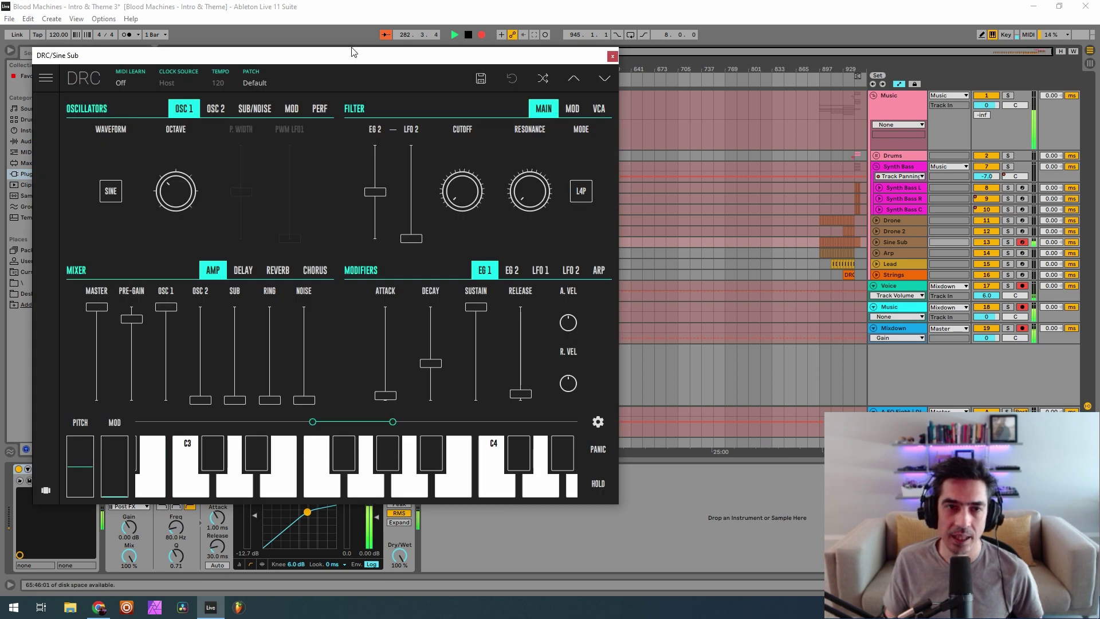
drag(350, 49, 481, 47)
click(381, 75)
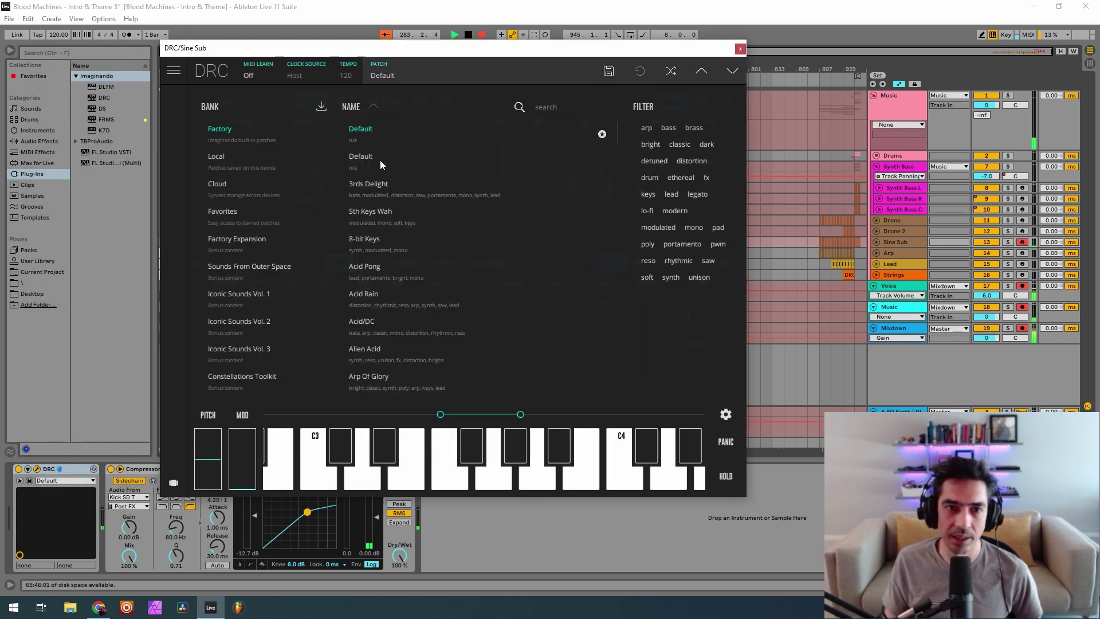
click(409, 95)
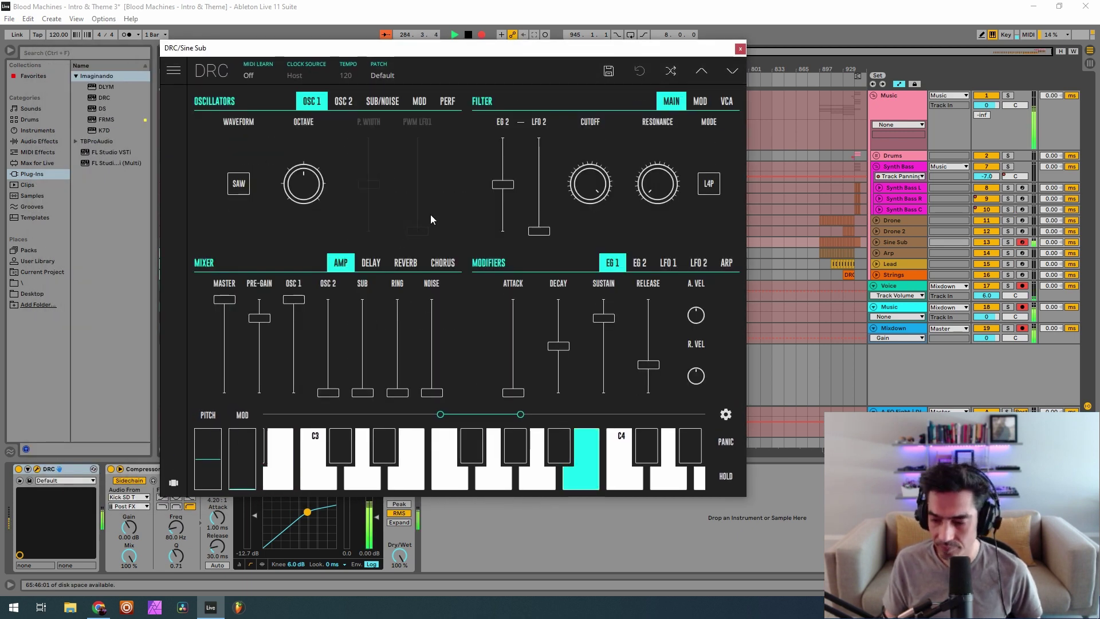
Set Sine Sub's oscillator 1 to a sine waveform at octave -1, and raise the pre-gain slightly.
click(289, 198)
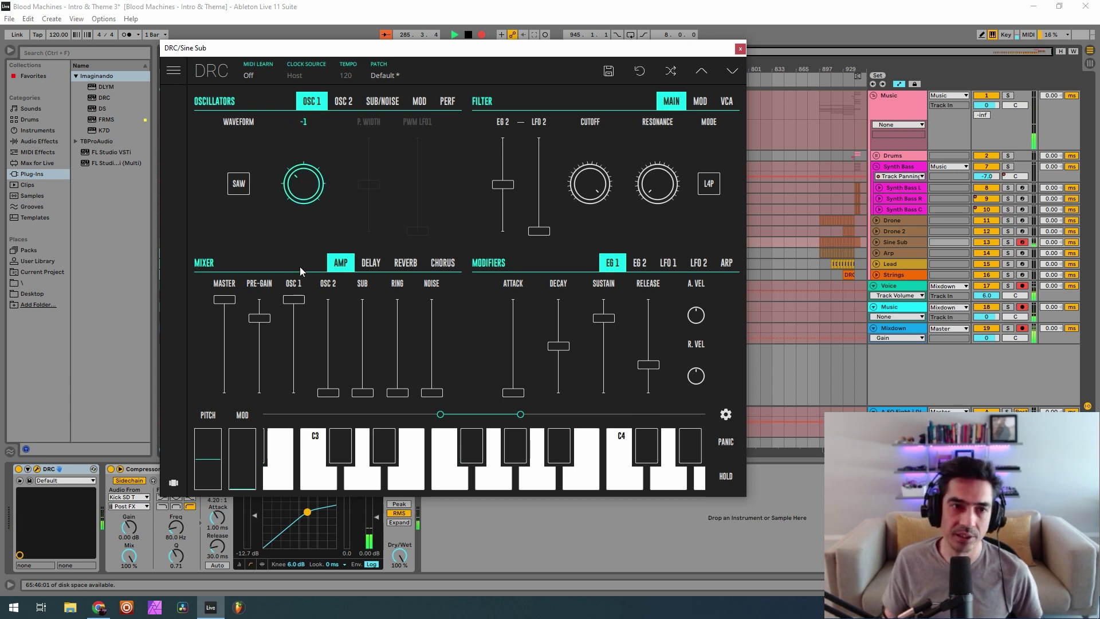
click(238, 183)
click(239, 210)
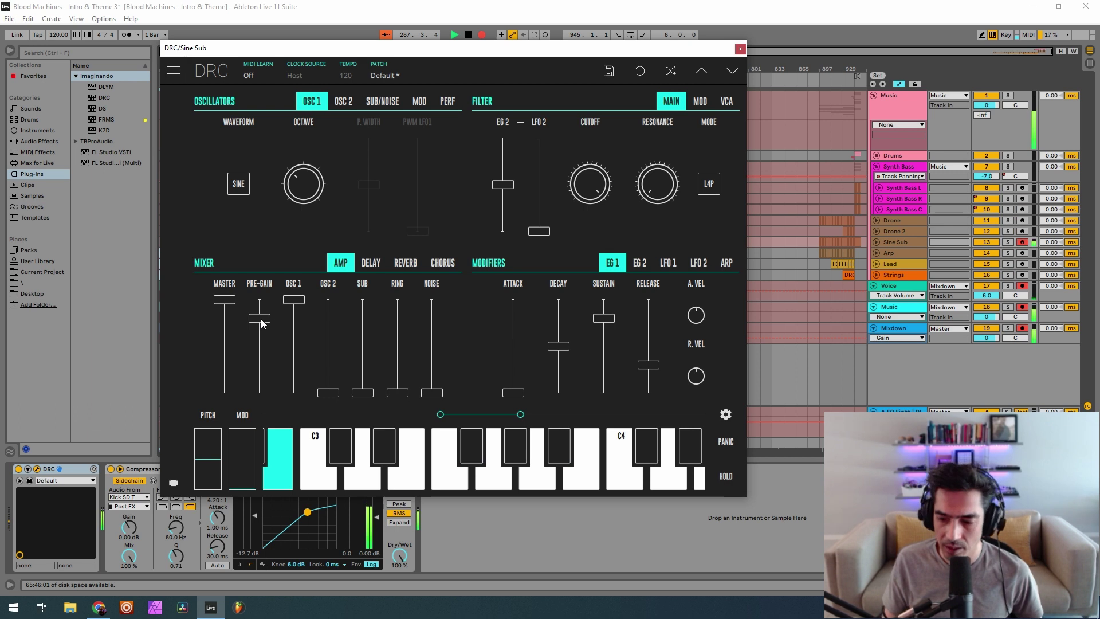
drag(262, 321, 279, 314)
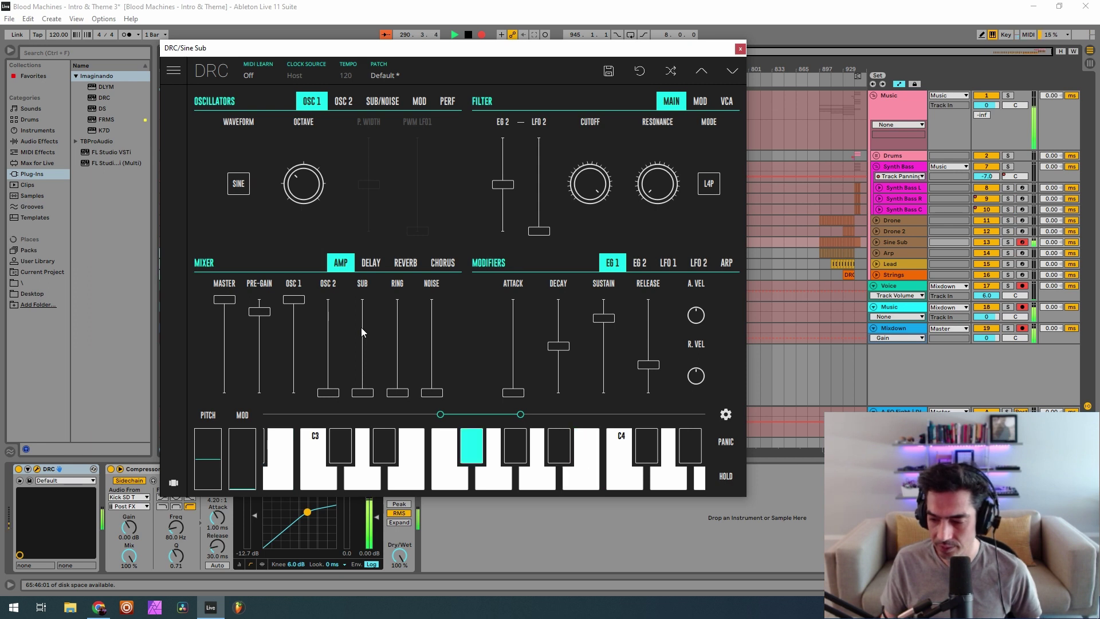
Switch Sine Sub's performance mode from poly to mono.
click(448, 102)
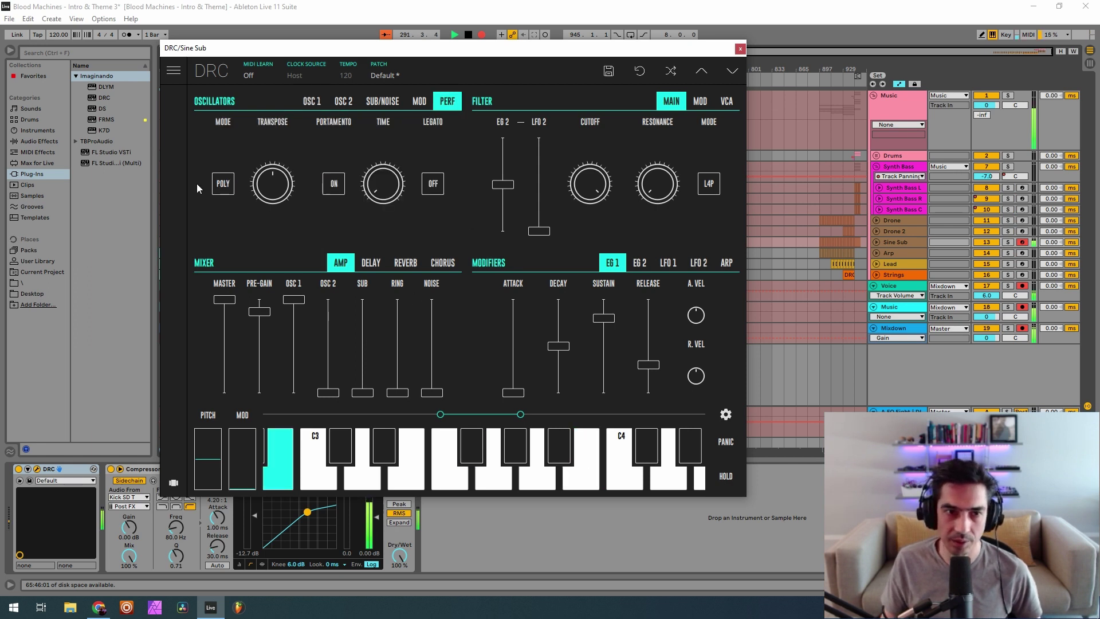
click(223, 183)
click(225, 182)
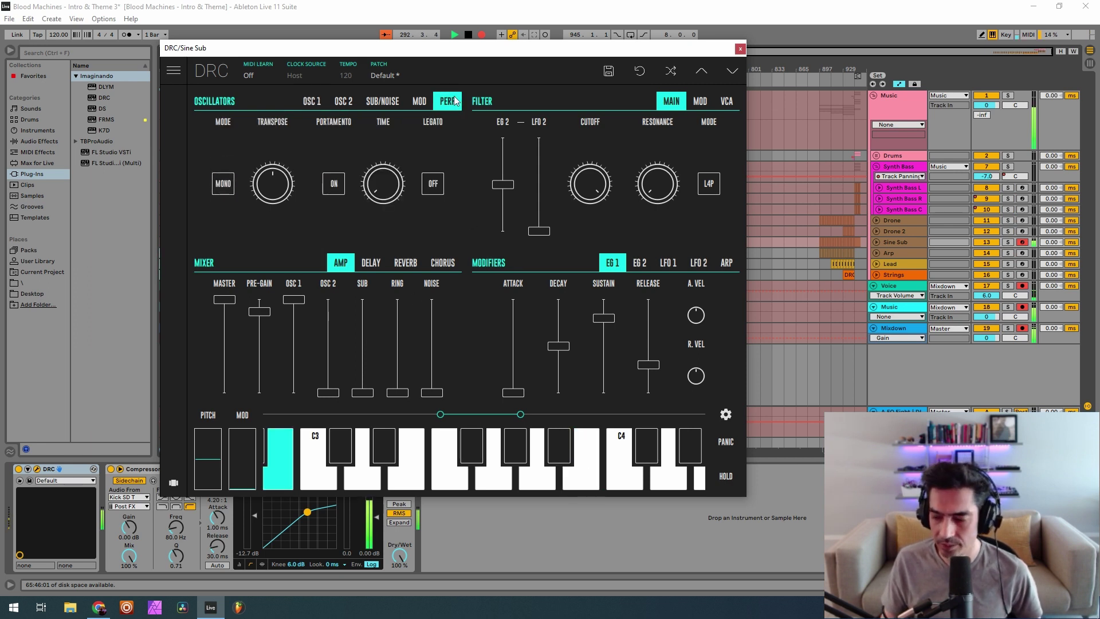
Shape Sine Sub's EG 1 with slightly more attack, a little less decay, full sustain and release near the minimum.
click(514, 394)
drag(530, 391, 538, 387)
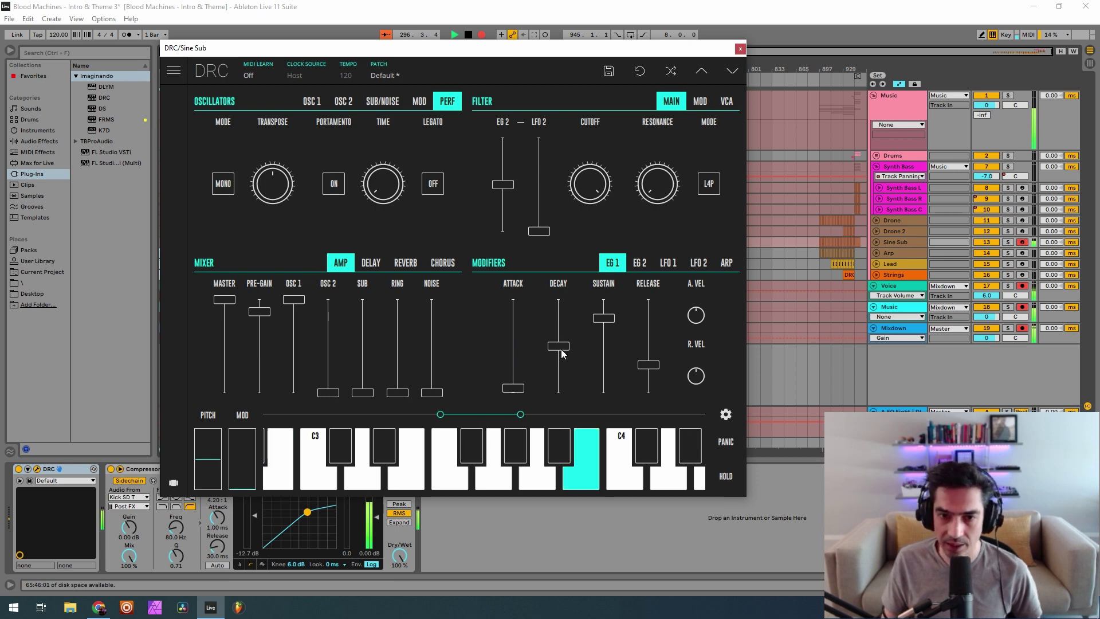
drag(555, 347, 563, 359)
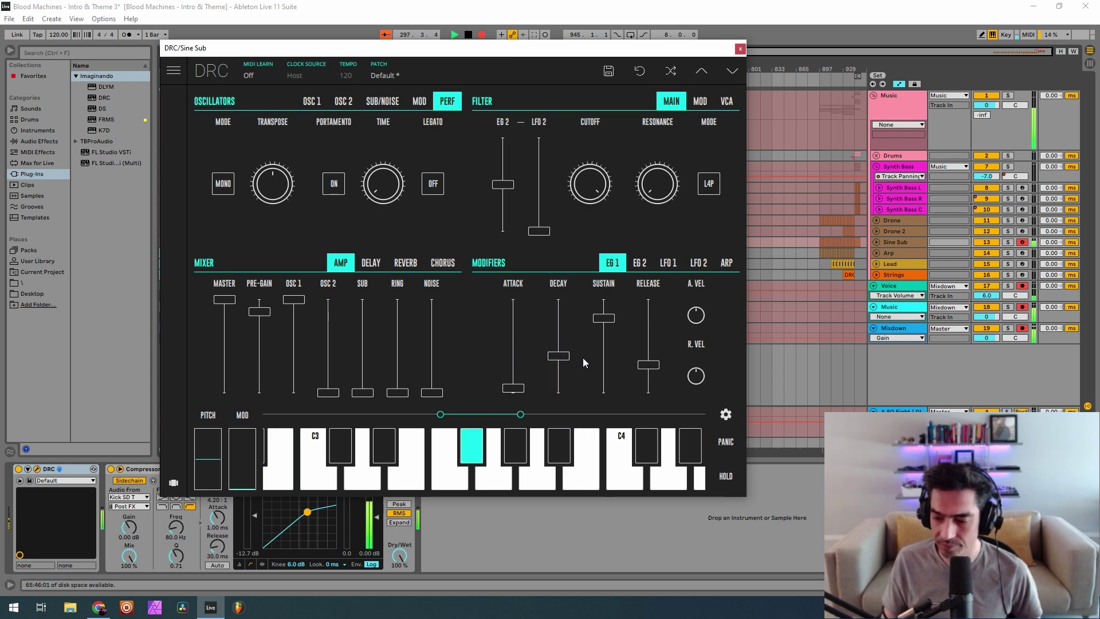
double_click(610, 325)
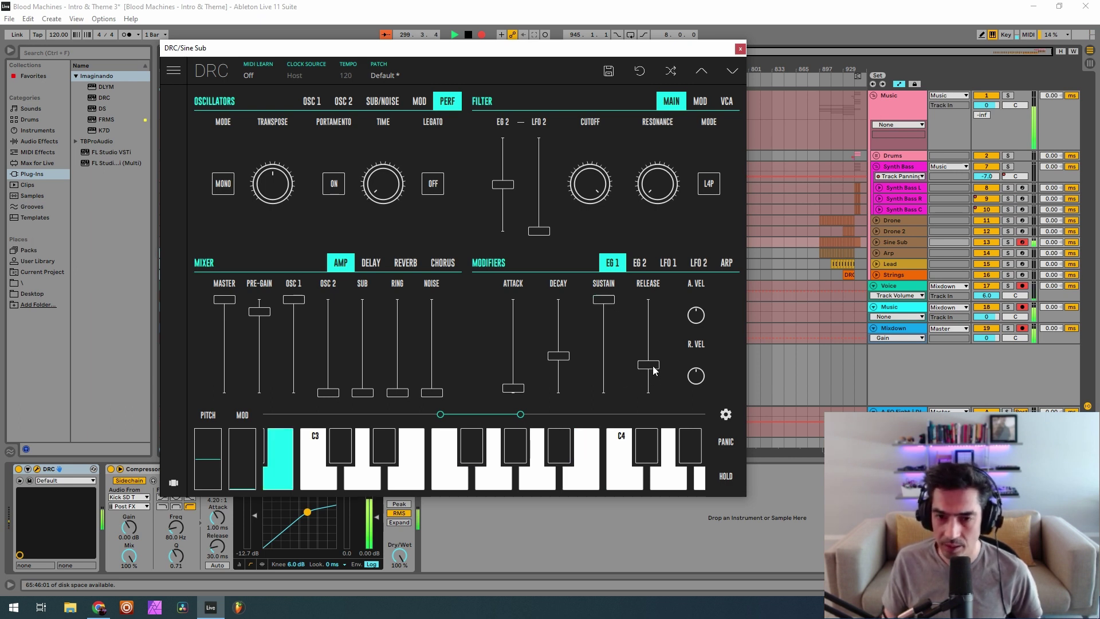
drag(651, 365, 645, 390)
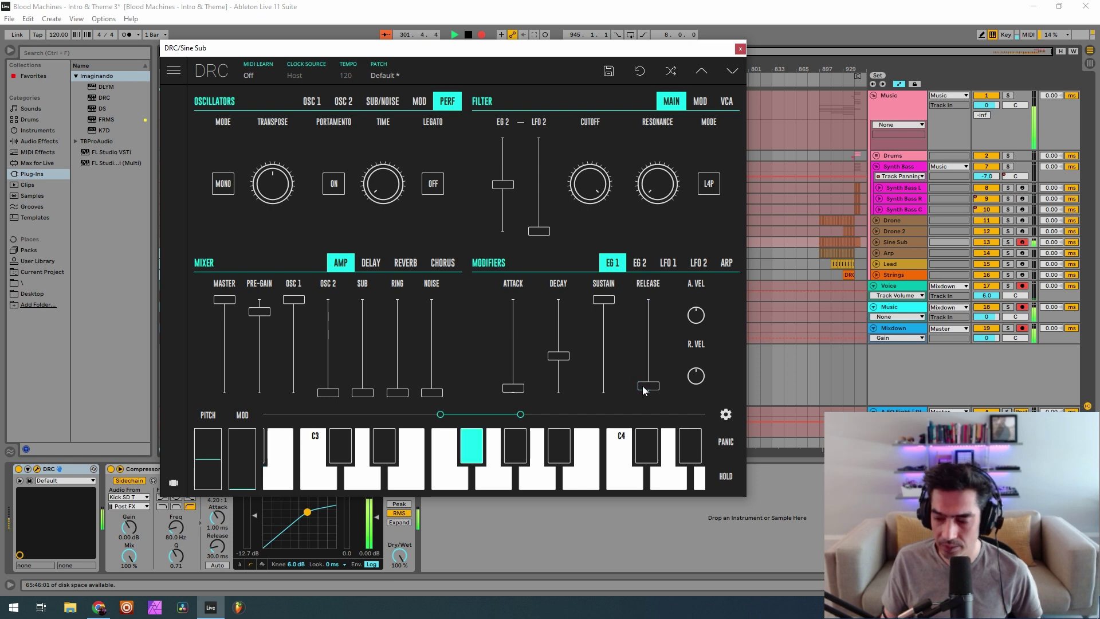
Set Sine Sub's EG 2 decay to maximum and raise its sustain to about three quarters.
click(640, 263)
drag(559, 341, 562, 205)
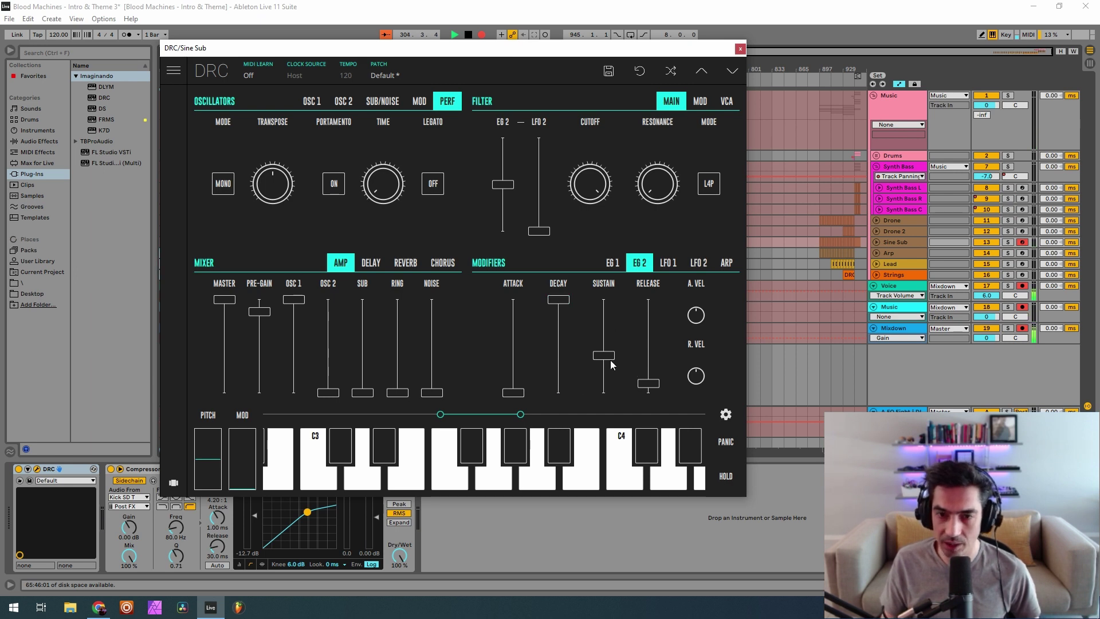
drag(604, 357, 605, 329)
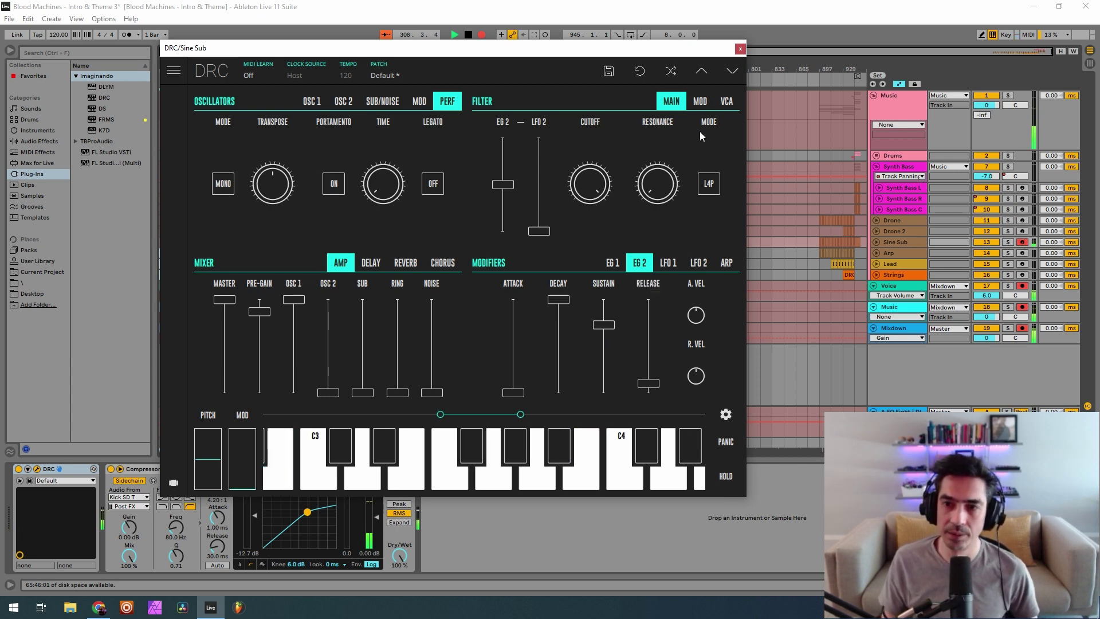
Close Sine Sub's synth and arm the Arp track in place of Sine Sub.
click(740, 48)
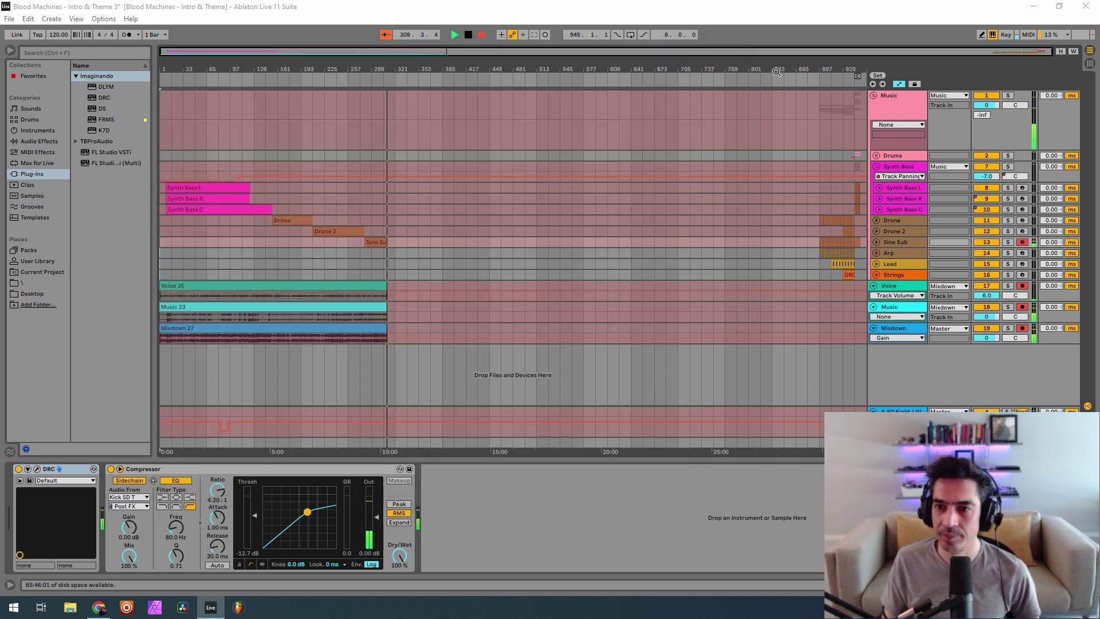
click(896, 253)
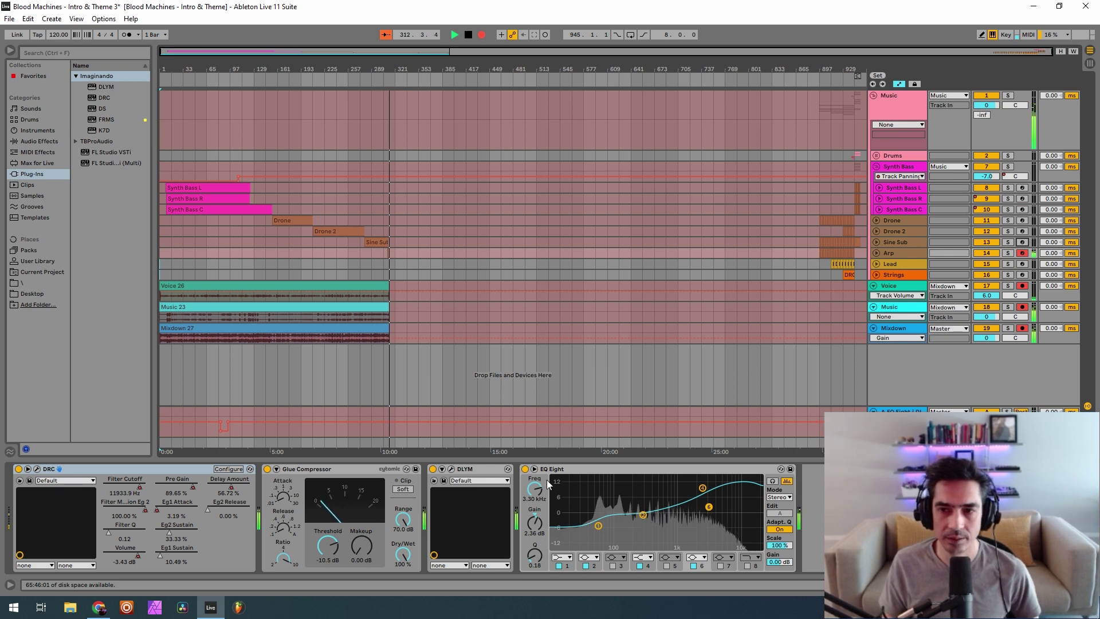
Bypass EQ Eight and DLYM on the Arp track and load DRC's clean Default patch from the Factory bank.
click(524, 468)
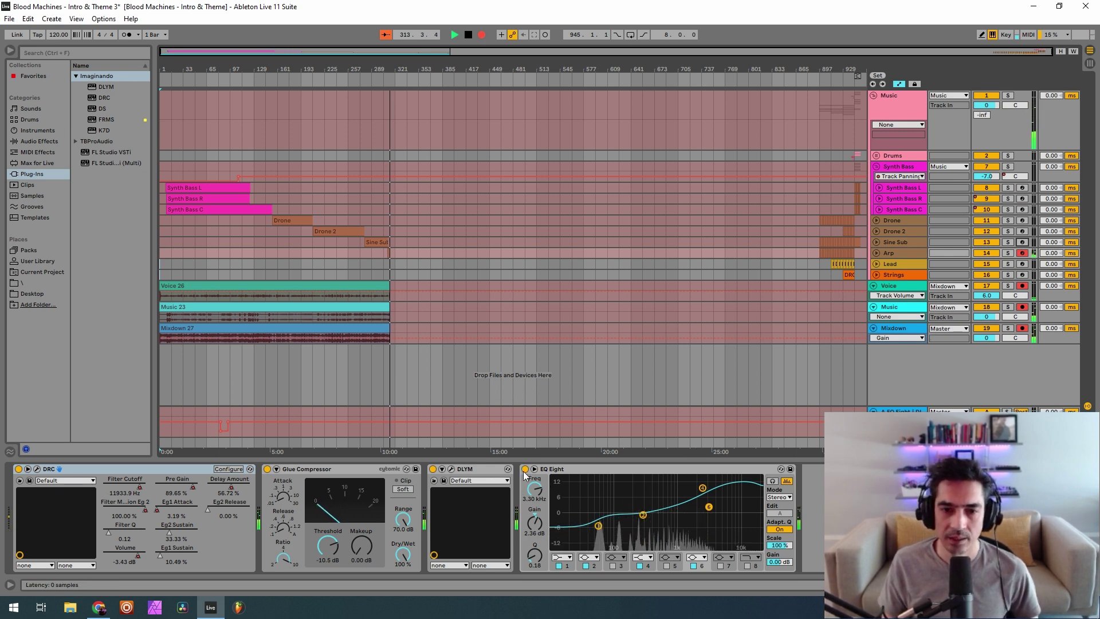
click(433, 469)
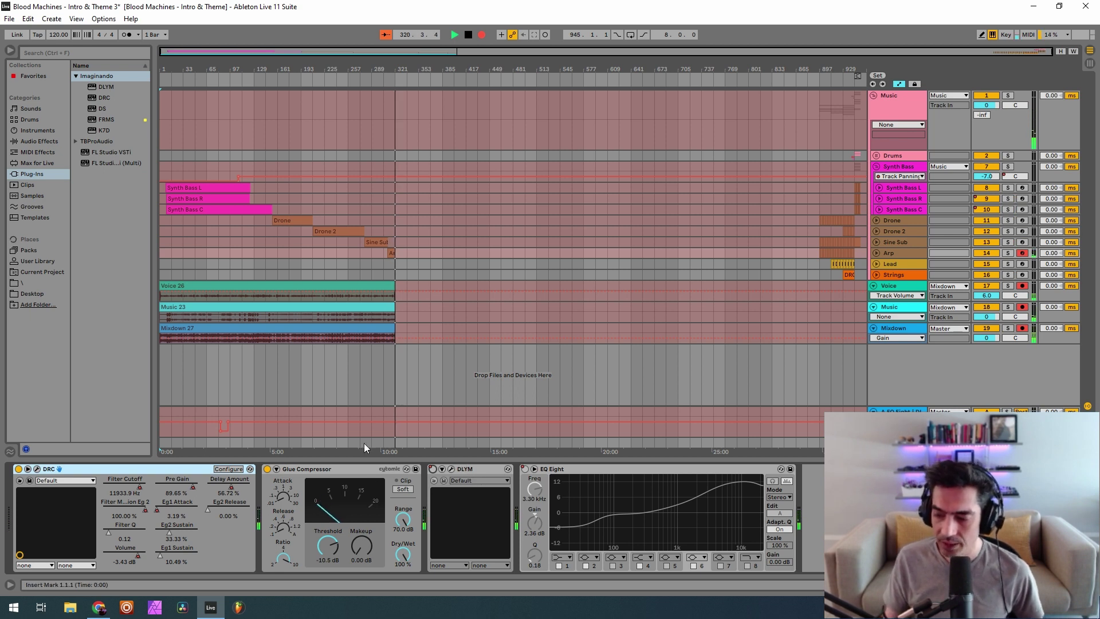
click(36, 468)
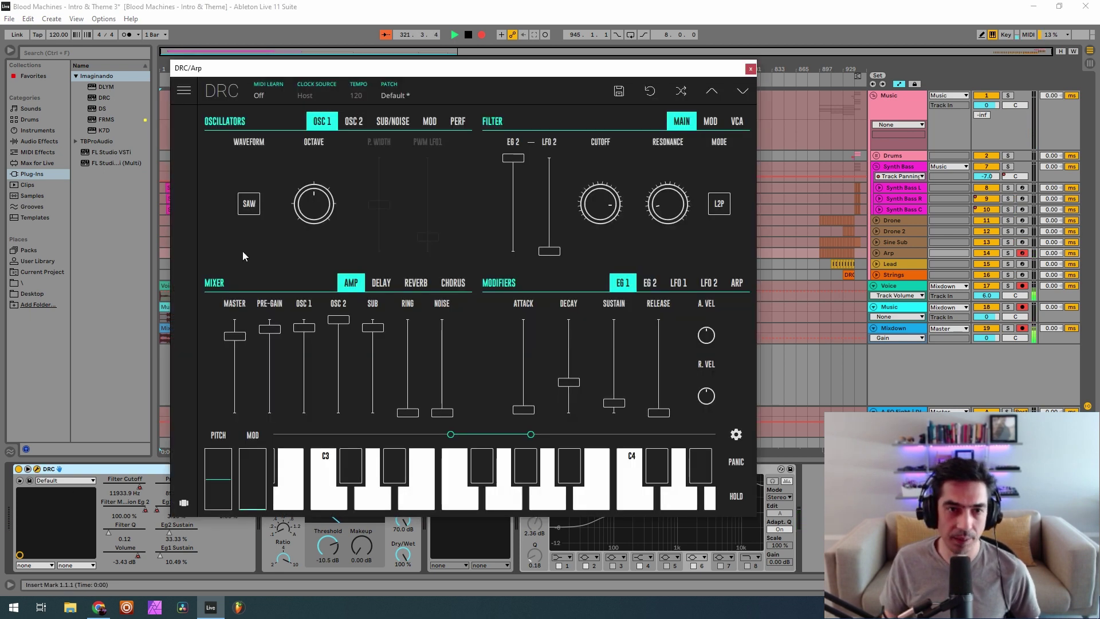
click(415, 100)
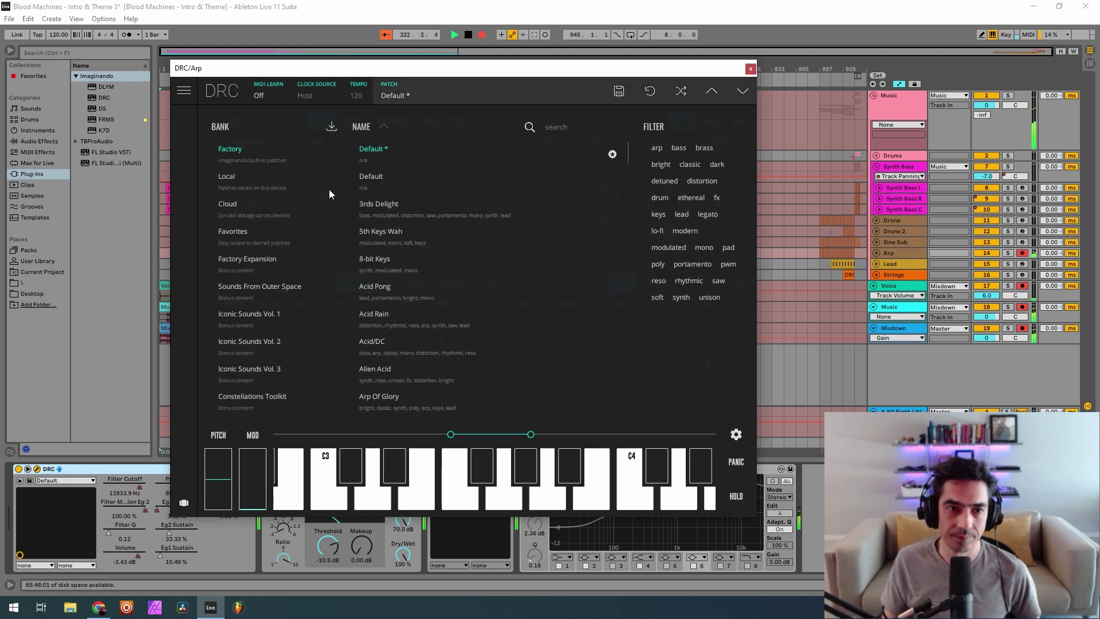
click(378, 187)
click(434, 91)
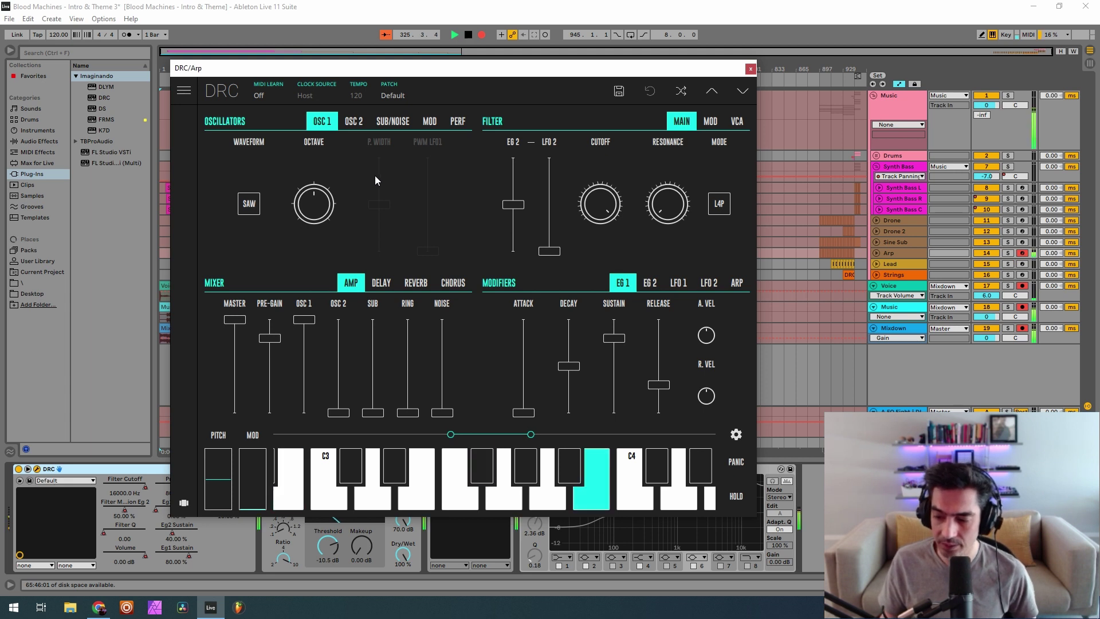
Check oscillators 1 and 2 of the Arp patch and raise its pre-gain to roughly 0.86.
click(353, 123)
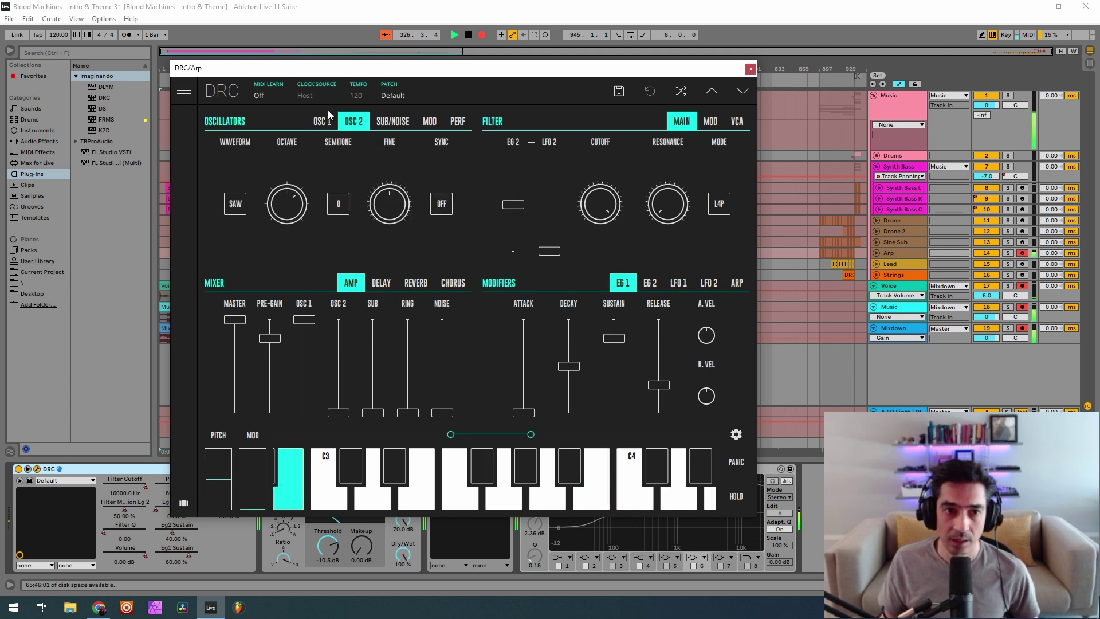
click(328, 121)
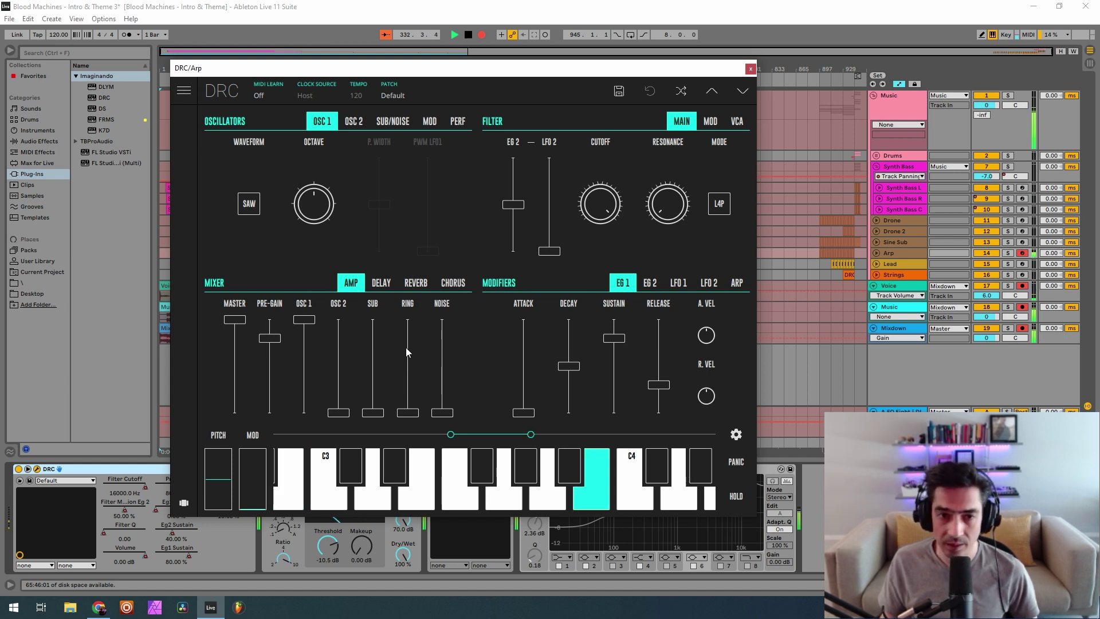
drag(272, 342, 301, 336)
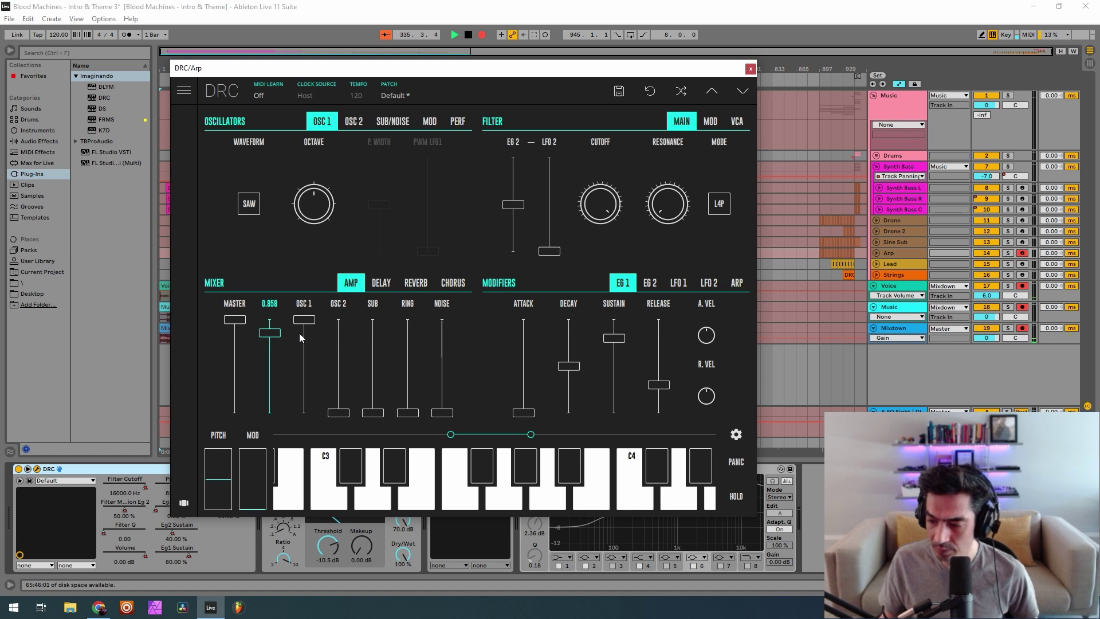
mouse_move(300, 333)
mouse_down()
mouse_move(279, 339)
mouse_move(288, 331)
mouse_up()
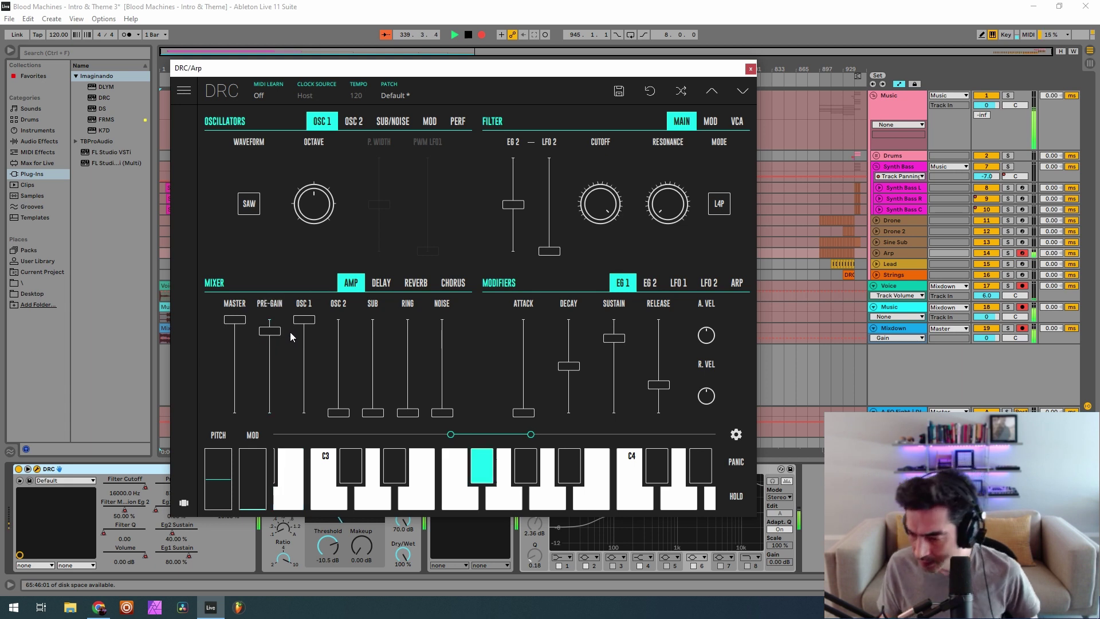
Compare with the original edited Arp patch, return to the new one and fine-tune pre-gain to about 0.9.
click(401, 95)
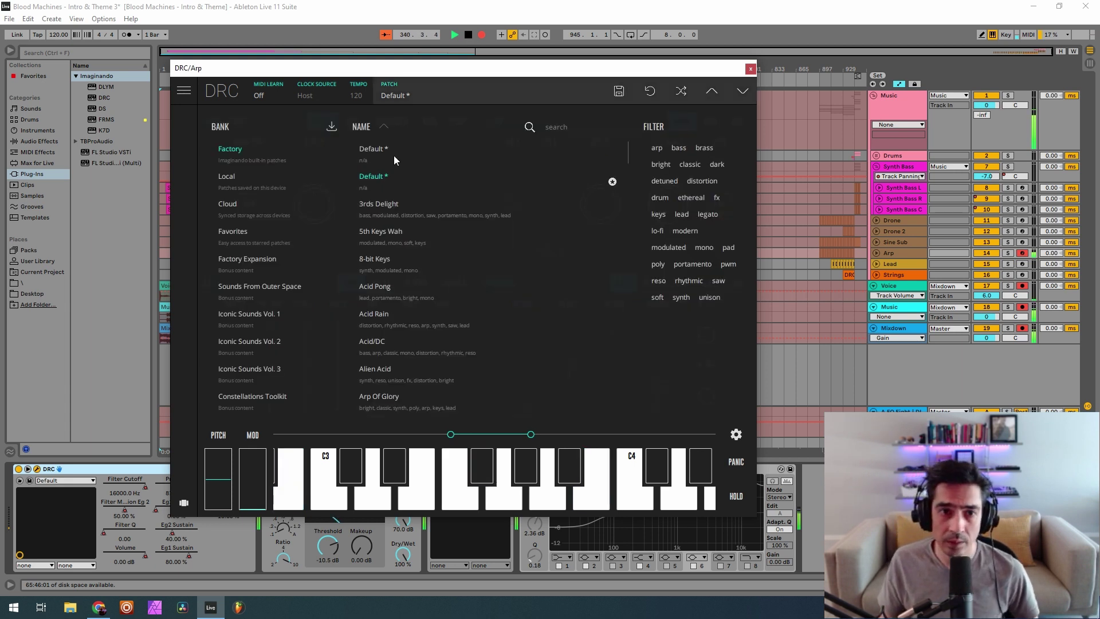
click(419, 94)
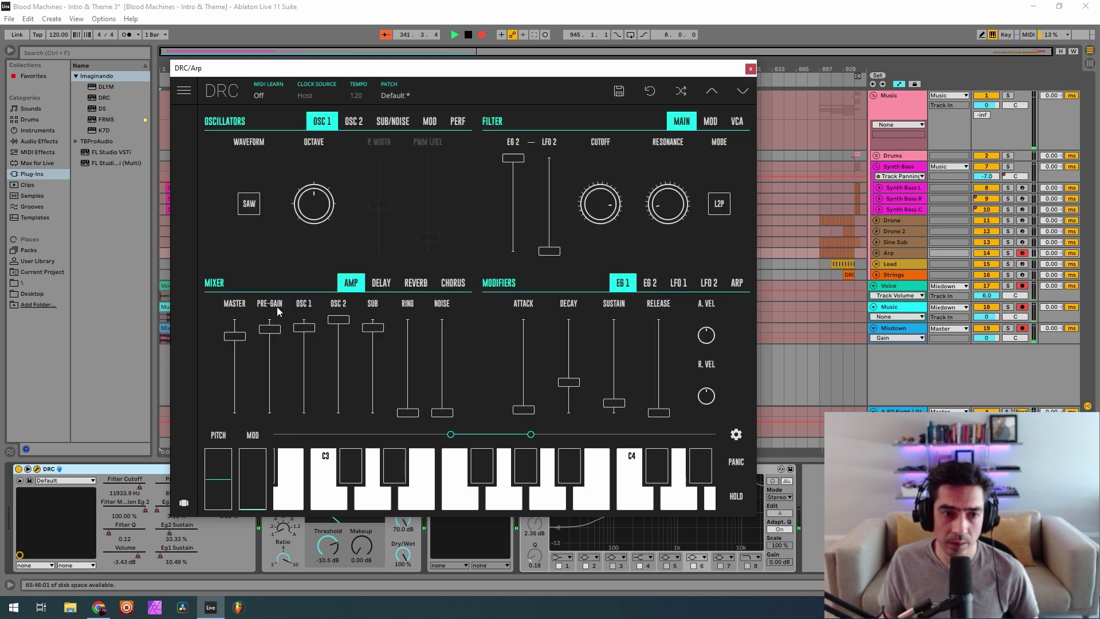
click(426, 87)
click(383, 185)
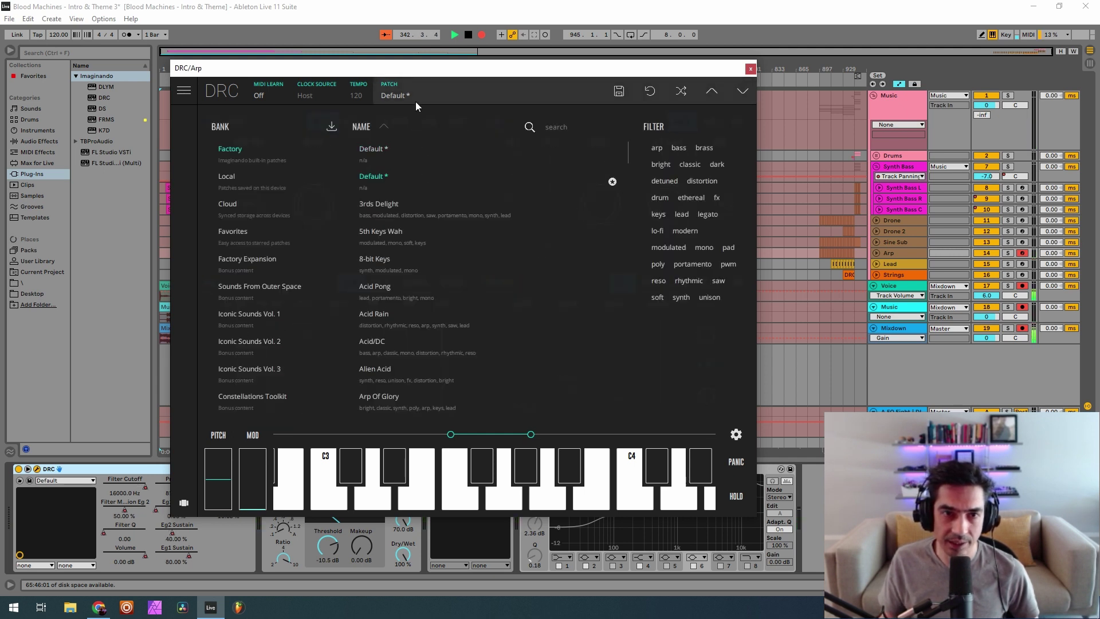
click(416, 87)
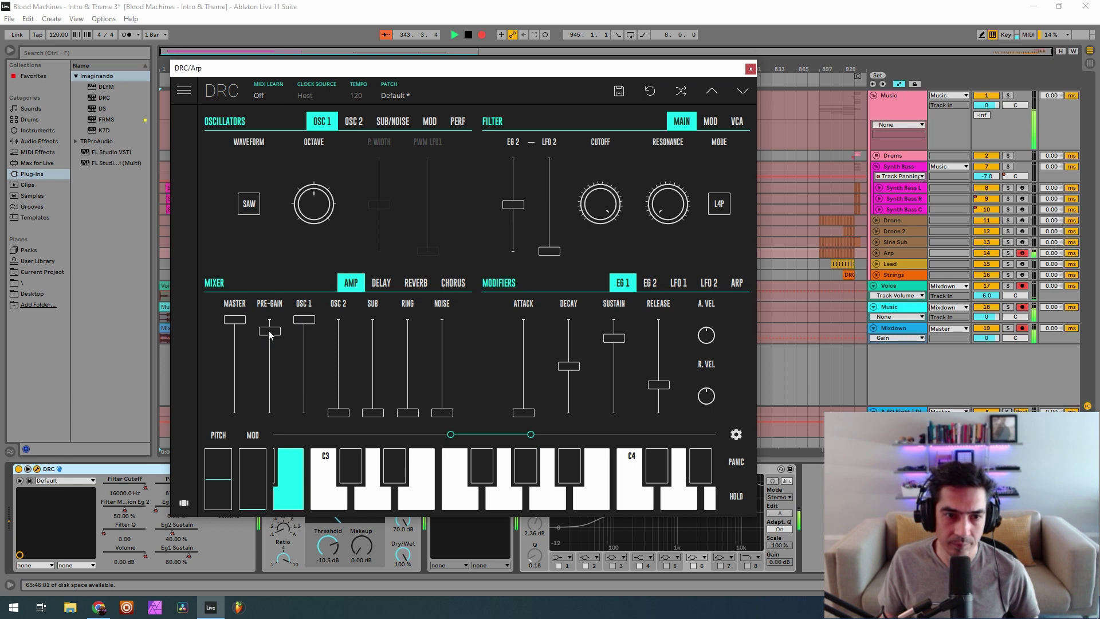
mouse_move(269, 334)
drag(269, 335, 272, 335)
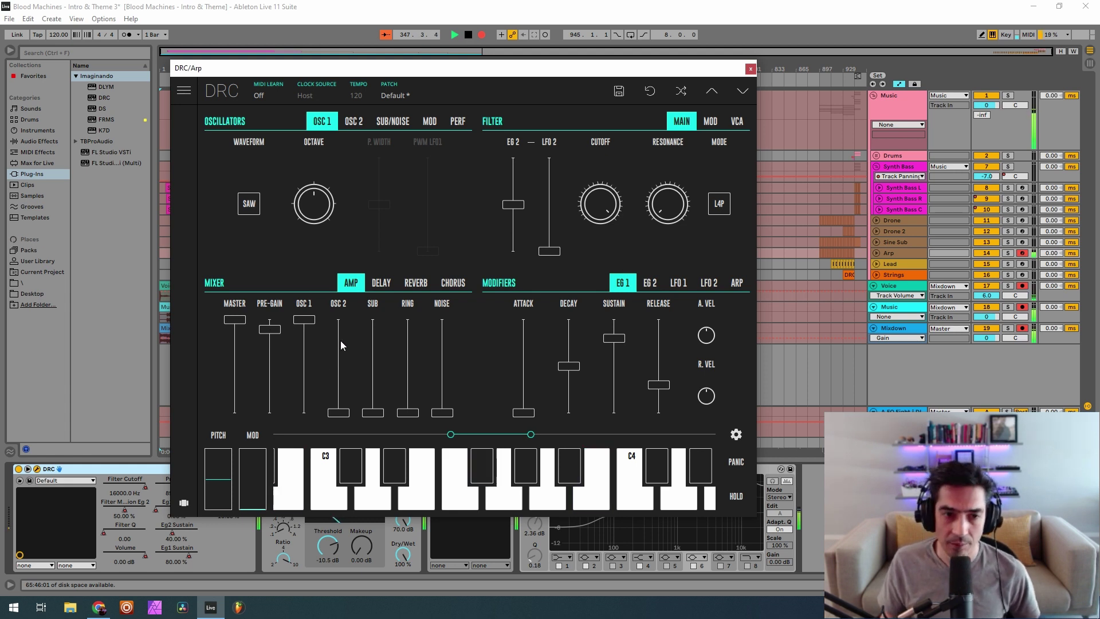
Raise the oscillator 2 and sub levels to maximum and detune oscillator 2 slightly upward.
click(356, 122)
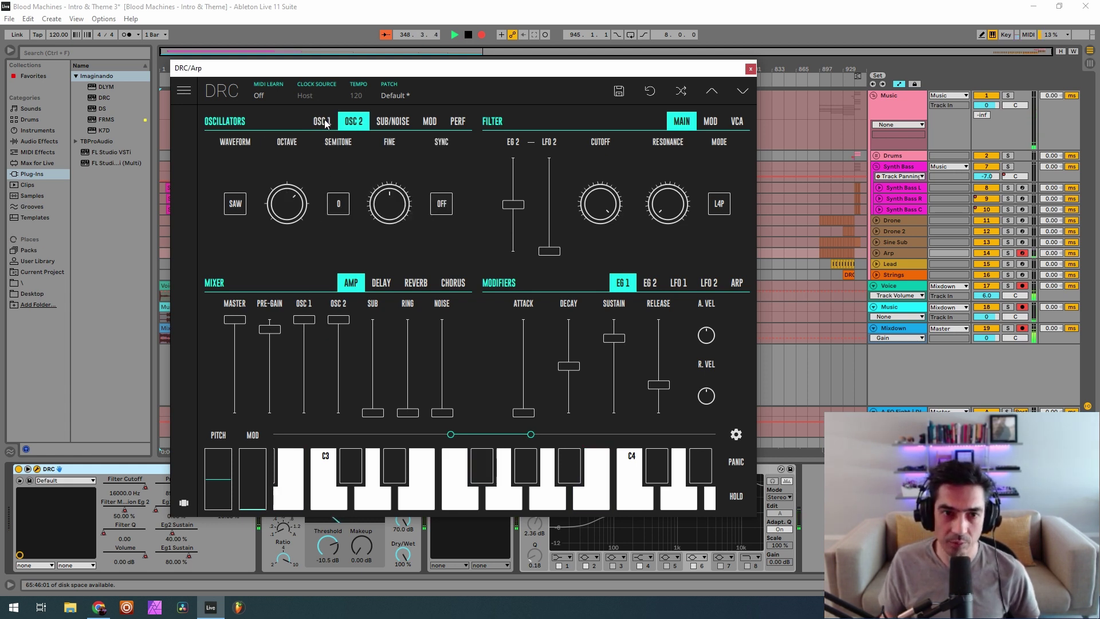
click(324, 122)
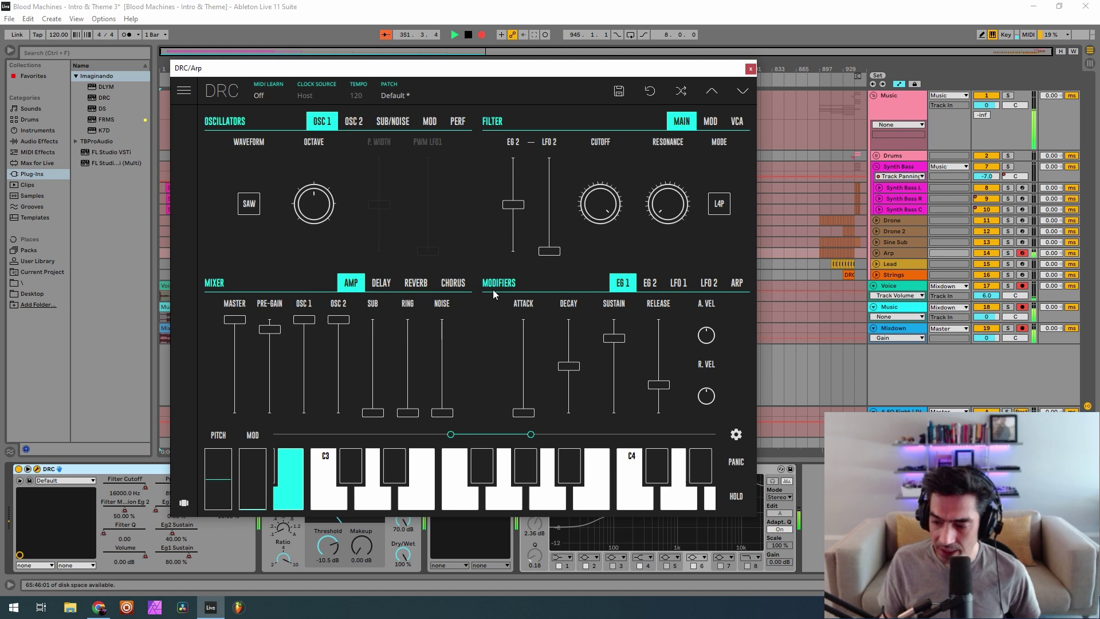
click(358, 122)
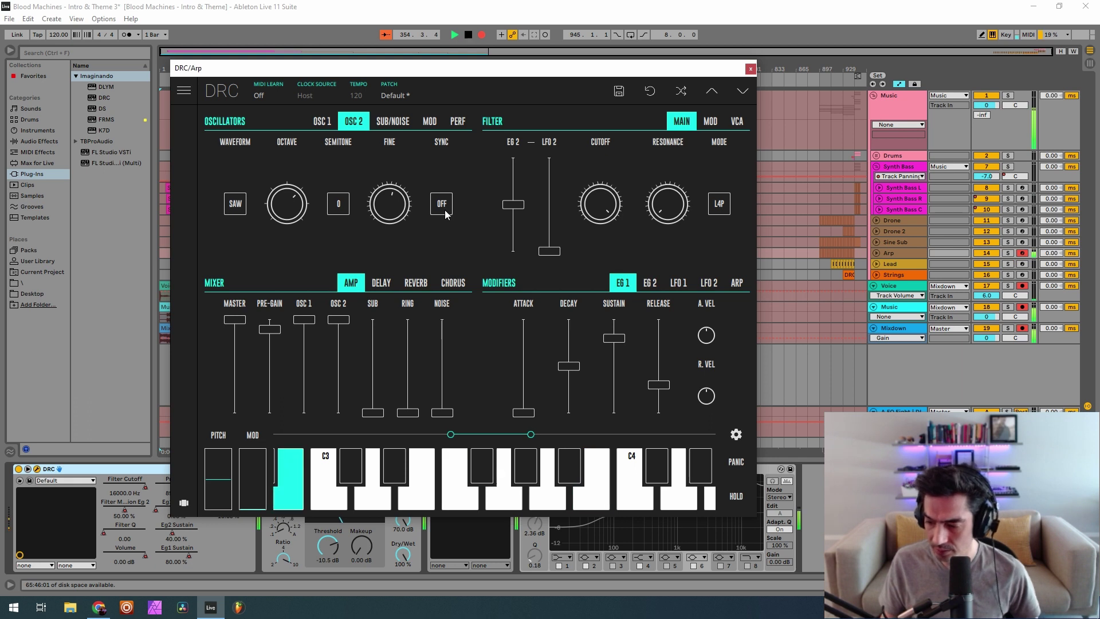
drag(373, 412, 373, 237)
click(396, 122)
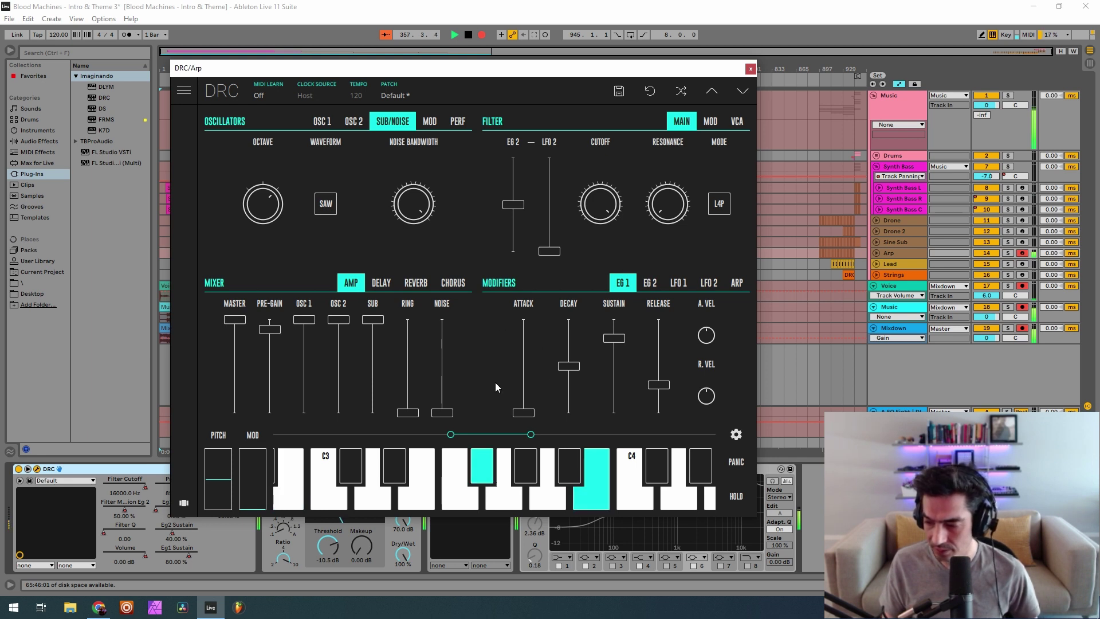
Switch the Arp filter mode to L2P and raise its EG 2 amount to 85.19%.
click(720, 204)
click(722, 186)
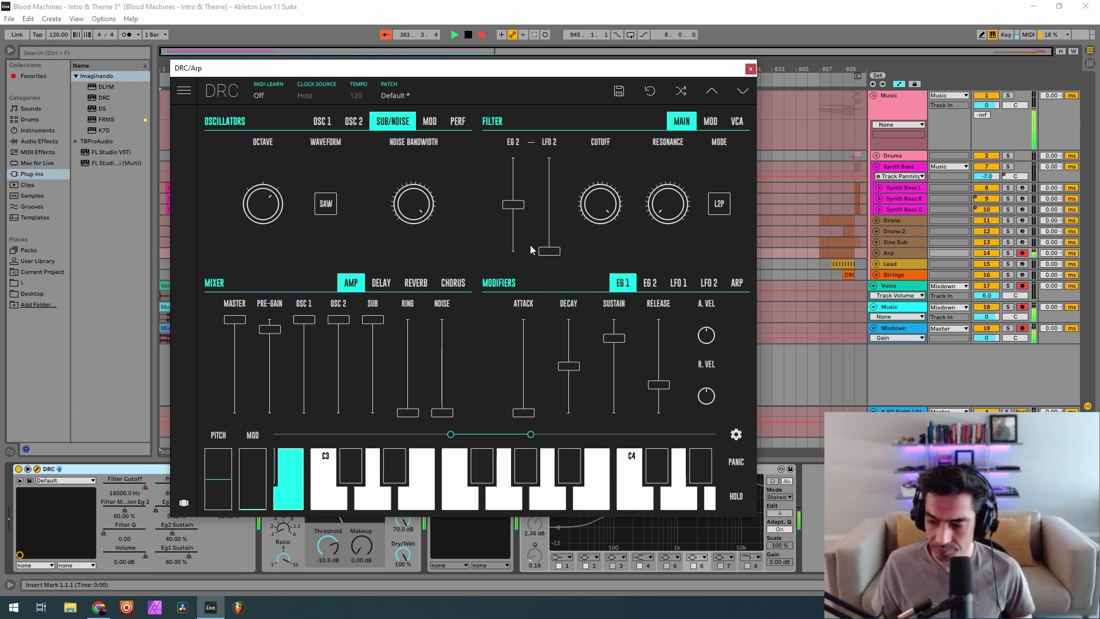
drag(509, 180, 537, 177)
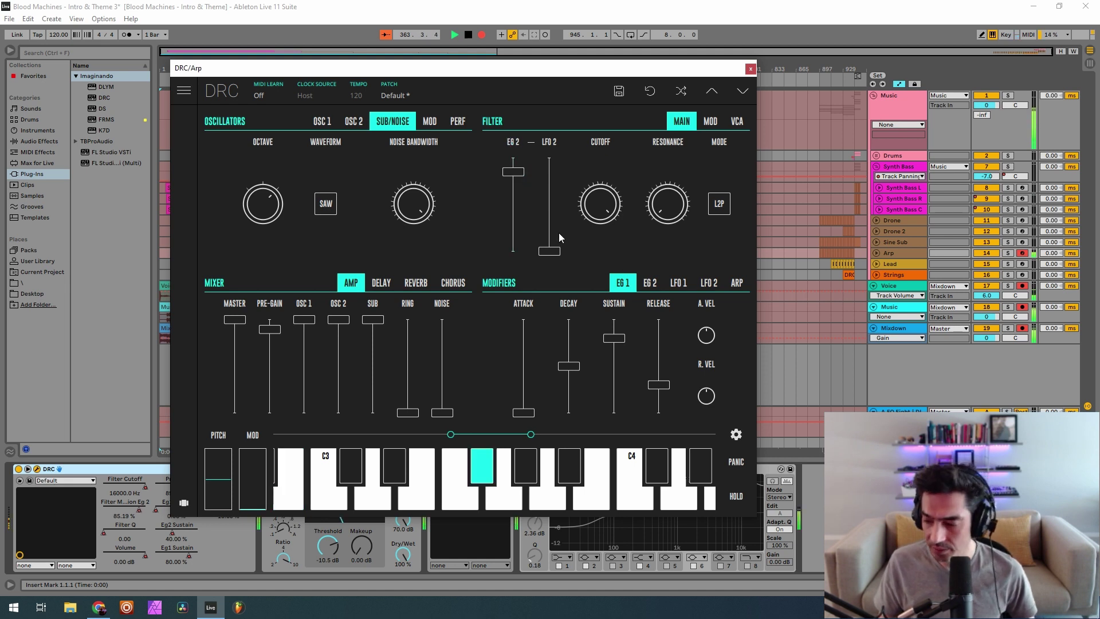
Lower the Arp filter cutoff to 166.5 Hz and set its resonance to 0.12.
drag(600, 206, 614, 397)
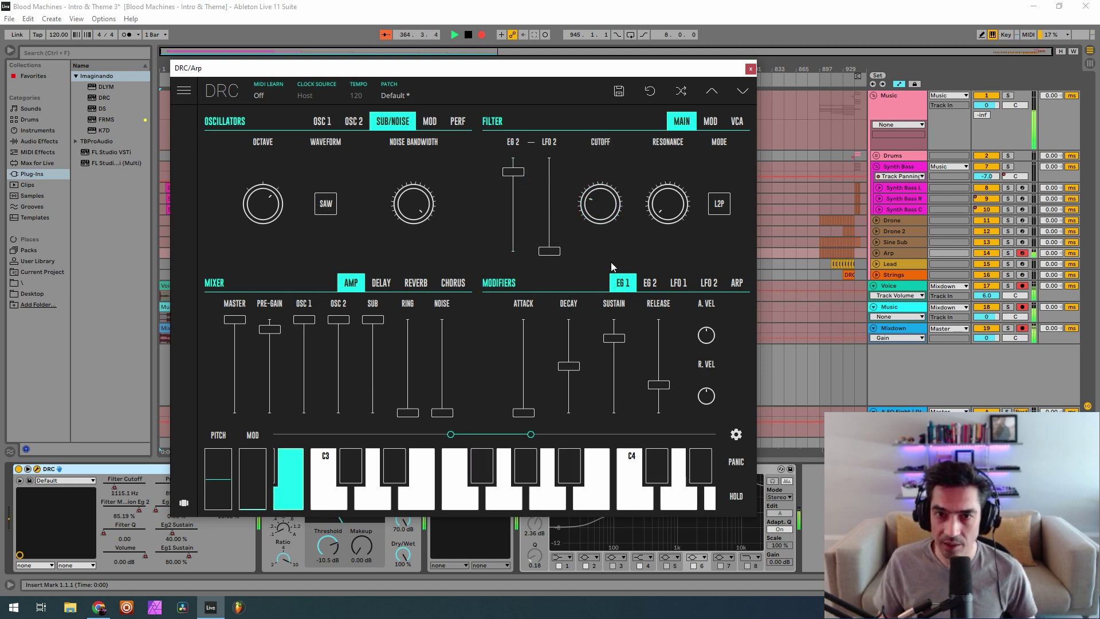
scroll(603, 227, down, 3)
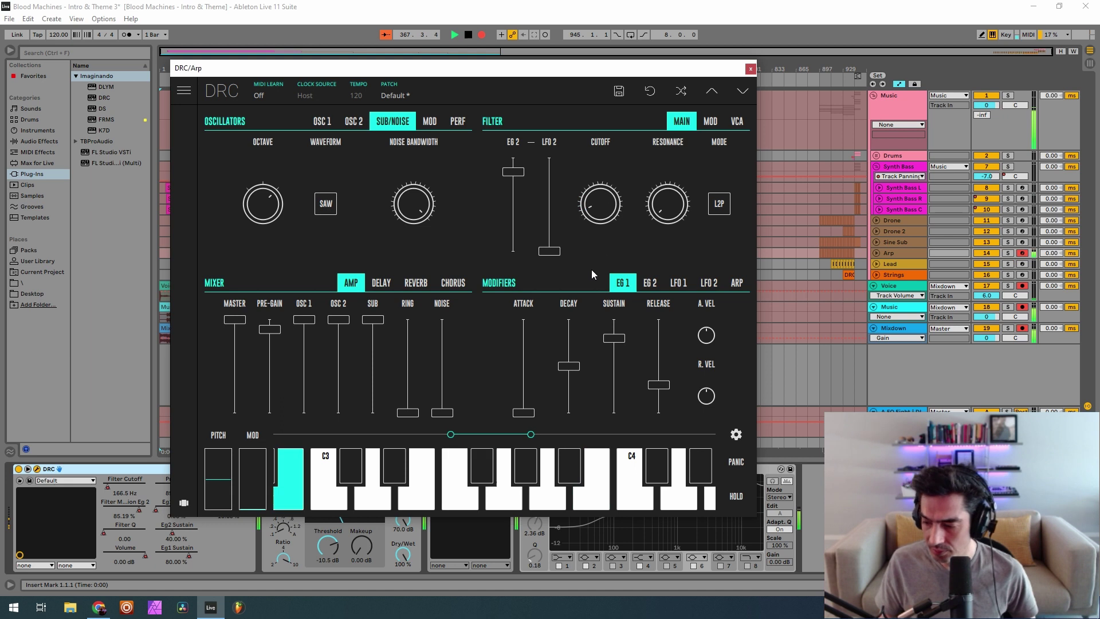
scroll(668, 195, up, 1)
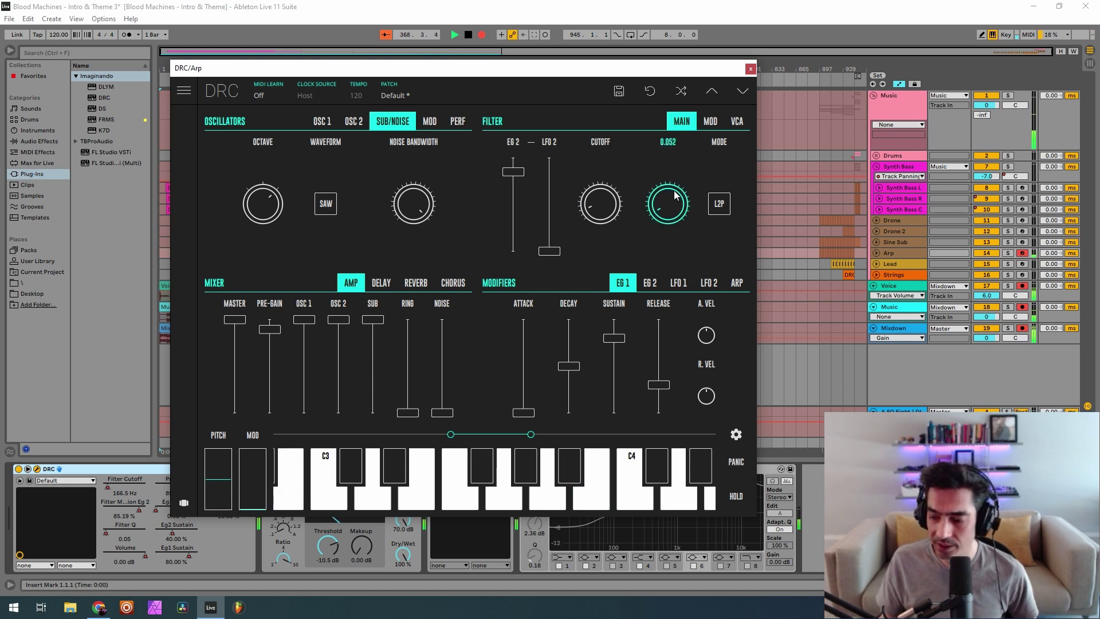
drag(697, 182, 724, 173)
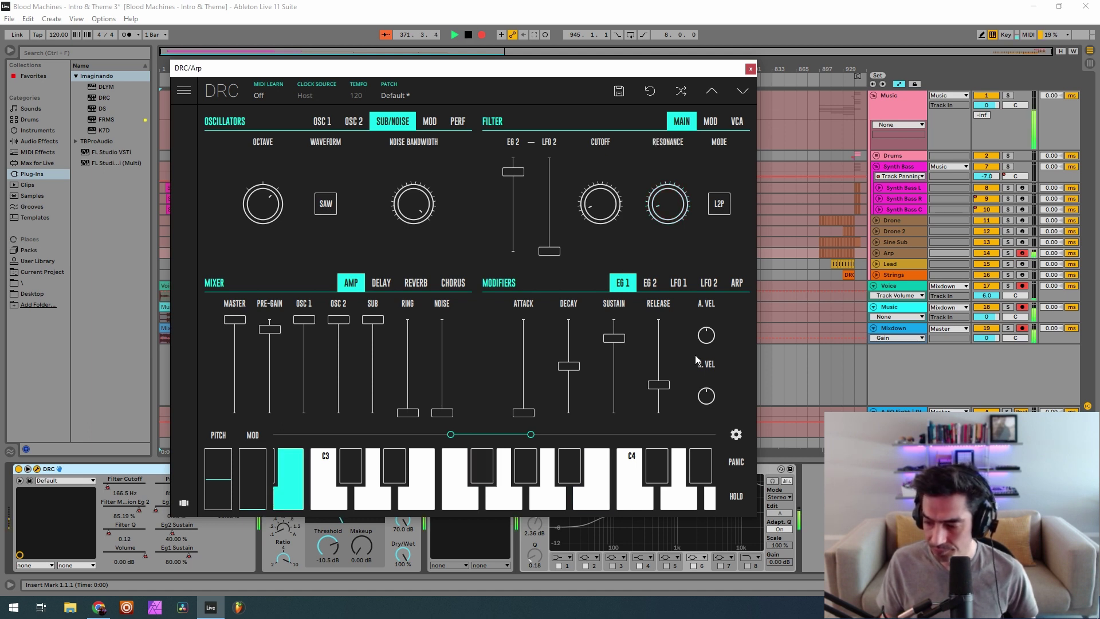
Set the filter's keyboard modulation to about 0.35 and raise the VCA's keyboard modulation slightly above centre.
click(711, 120)
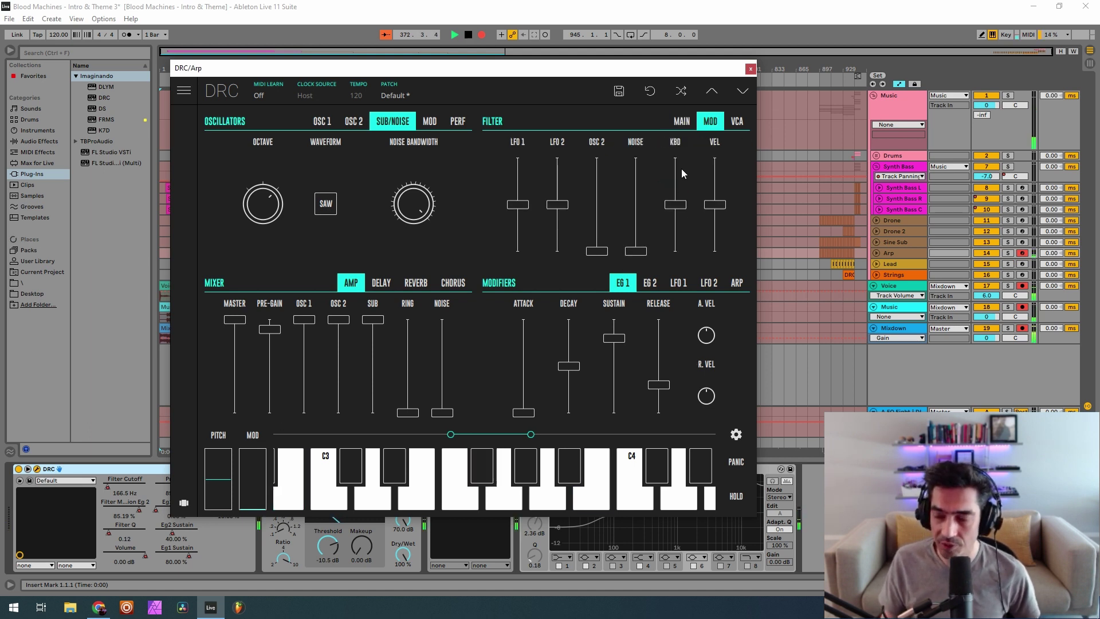
mouse_move(678, 173)
mouse_down()
mouse_move(691, 186)
mouse_move(673, 193)
mouse_up()
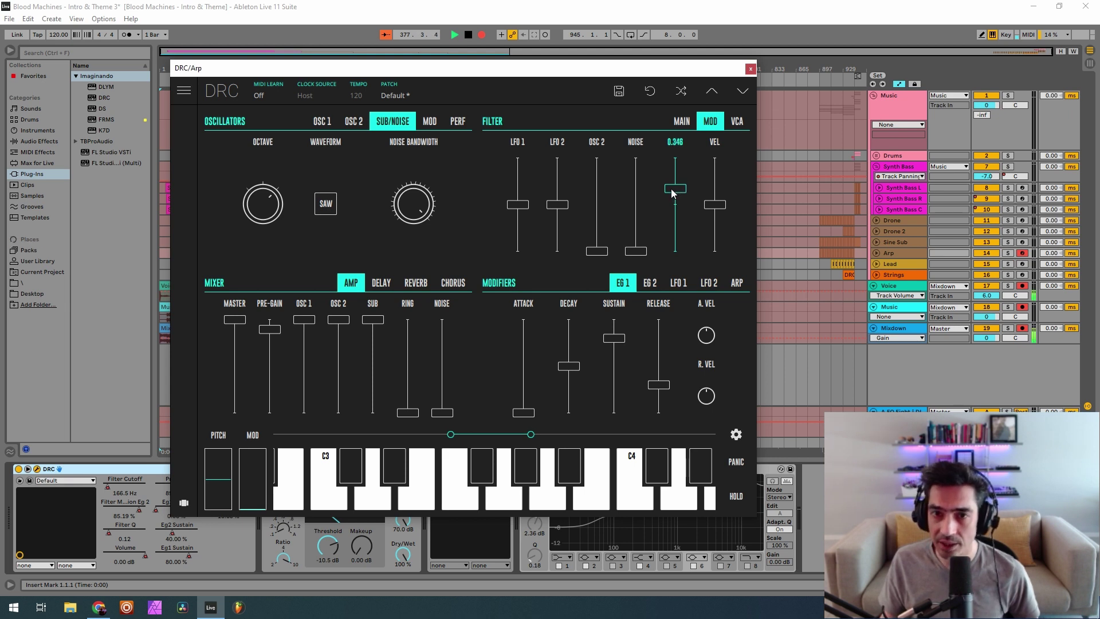
click(736, 121)
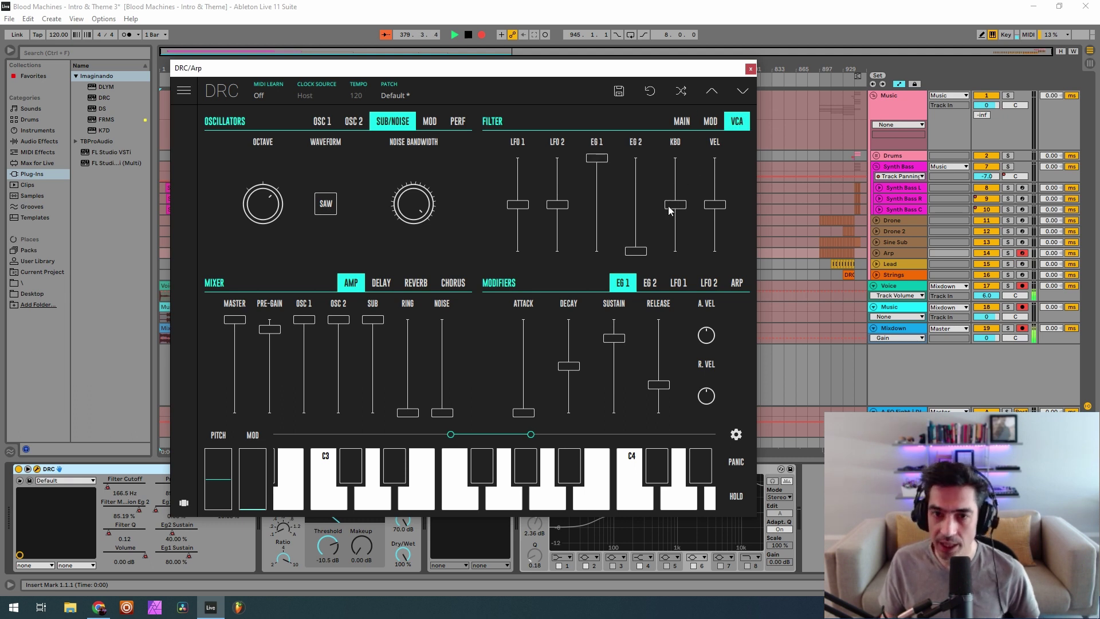
drag(669, 210, 687, 198)
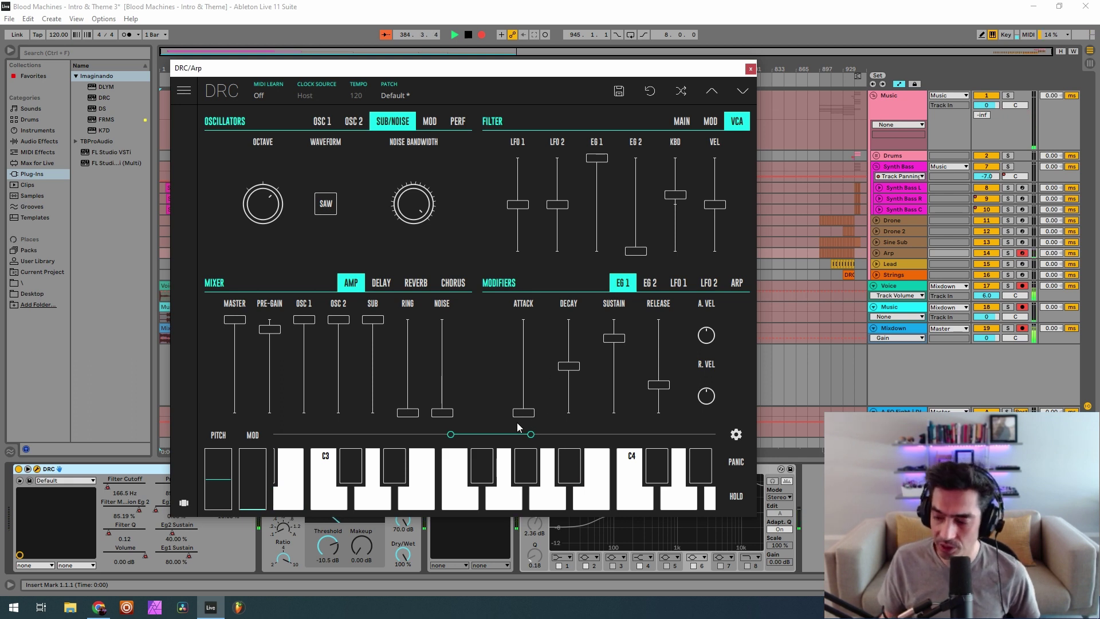
Shape the Arp's EG 1 with attack about 0.06, decay about a third, sustain about 10% and release at minimum.
drag(523, 418, 537, 412)
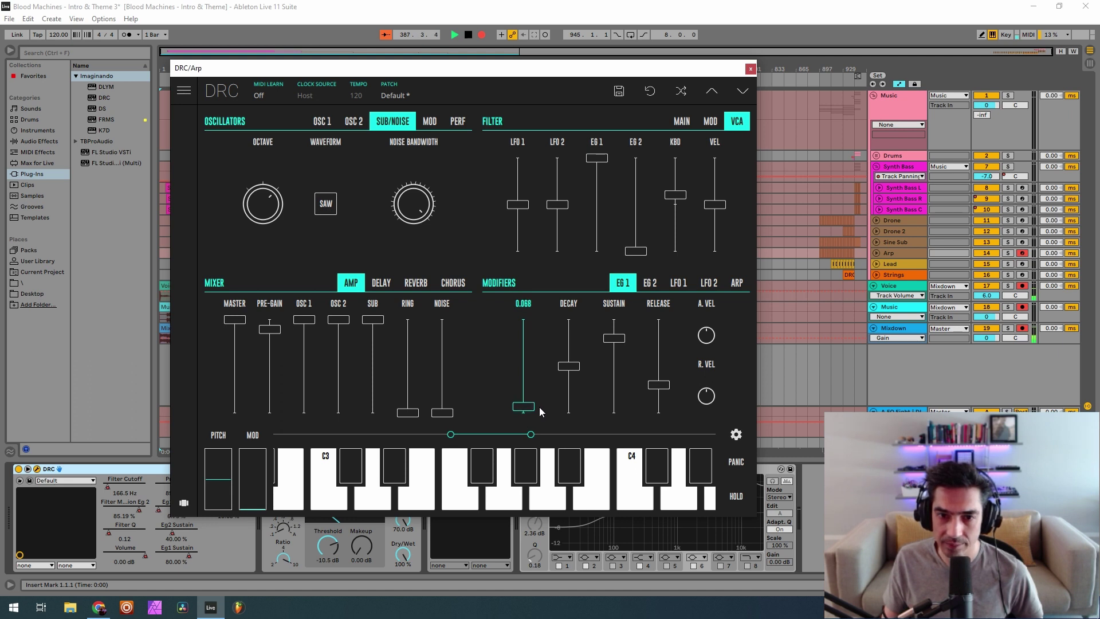
drag(538, 406, 569, 386)
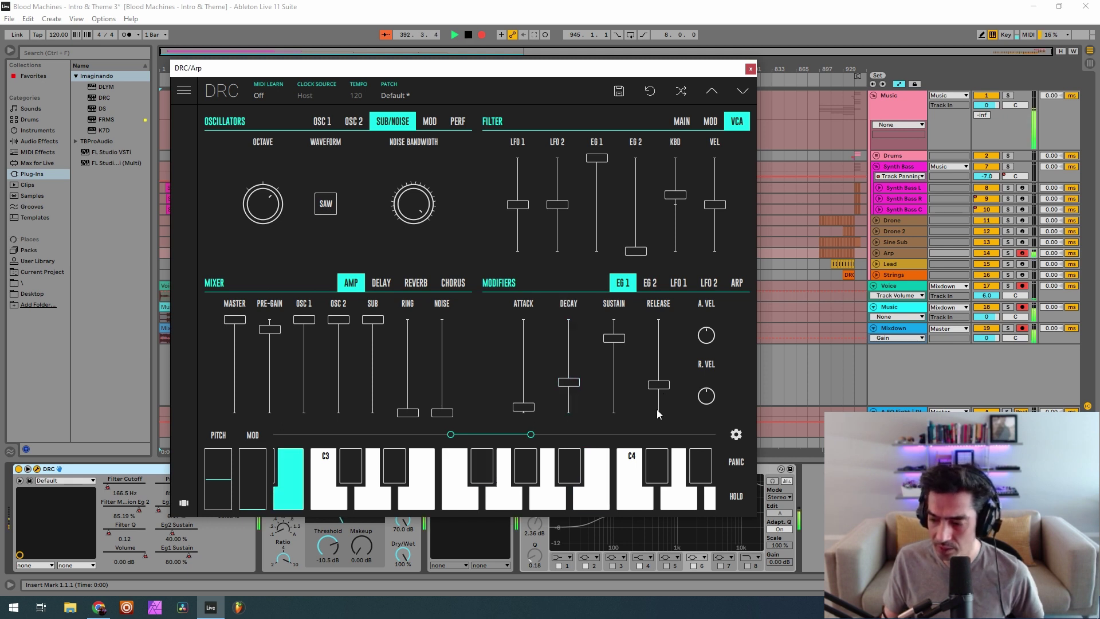
drag(614, 338, 658, 461)
Shape the Arp's EG 2 with a shorter decay, 33.33% sustain and release at minimum.
click(652, 283)
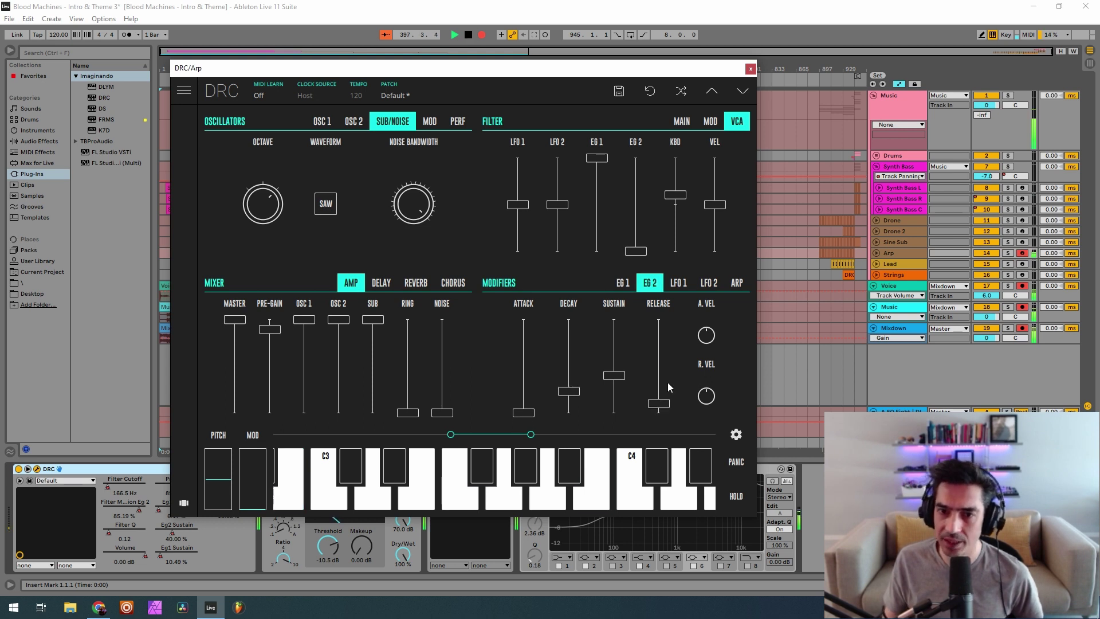
click(681, 120)
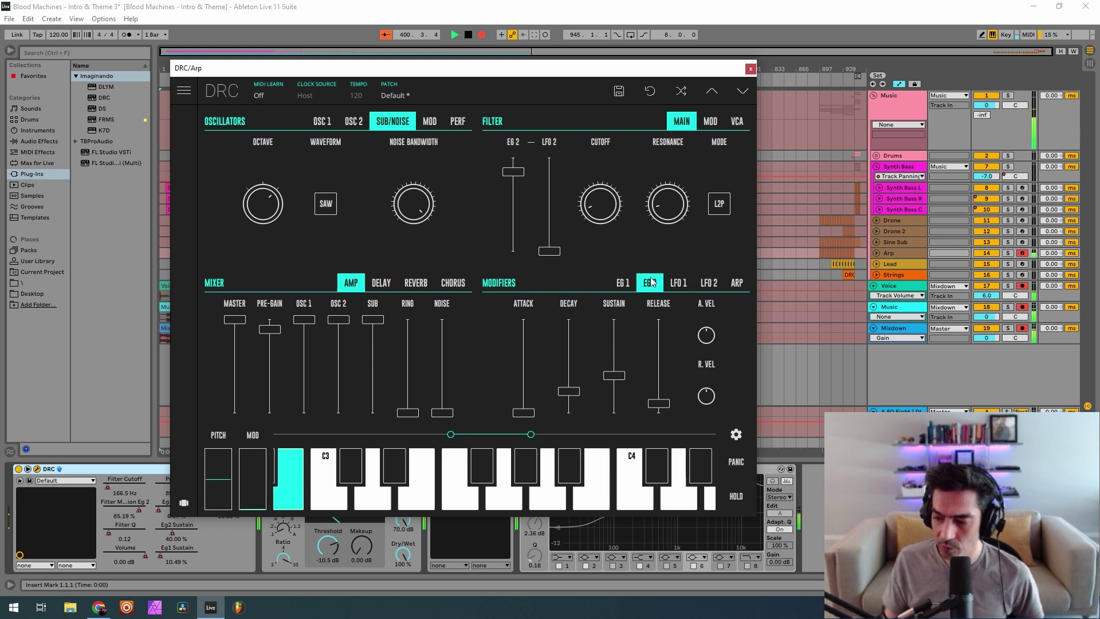
drag(575, 397, 611, 387)
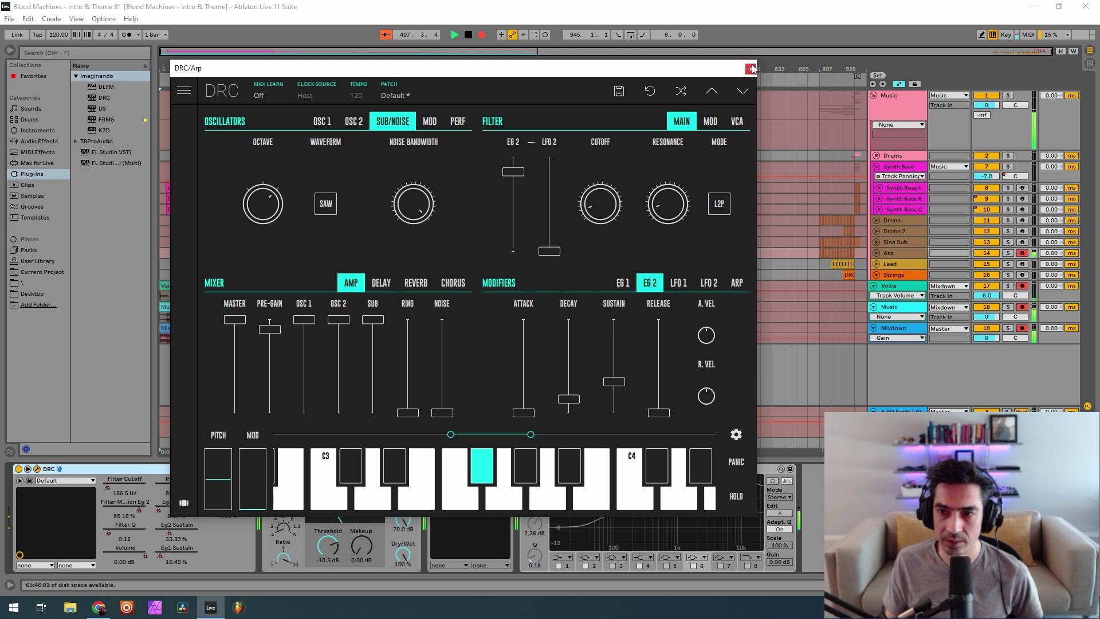
Close the Arp's synth, turn DLYM back on and open its settings.
click(751, 68)
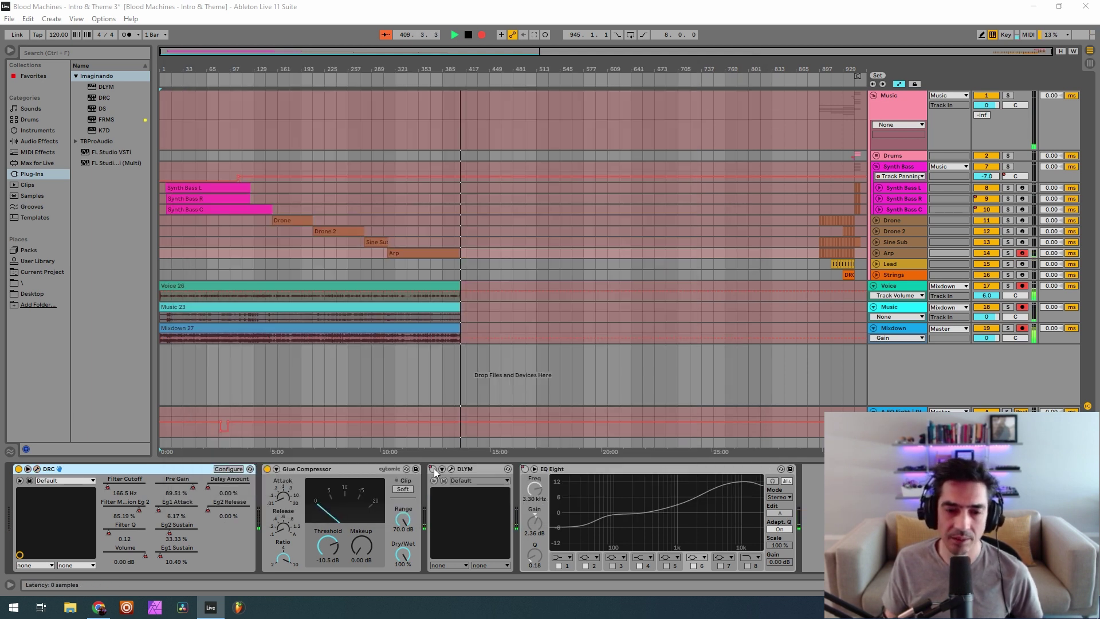
click(450, 469)
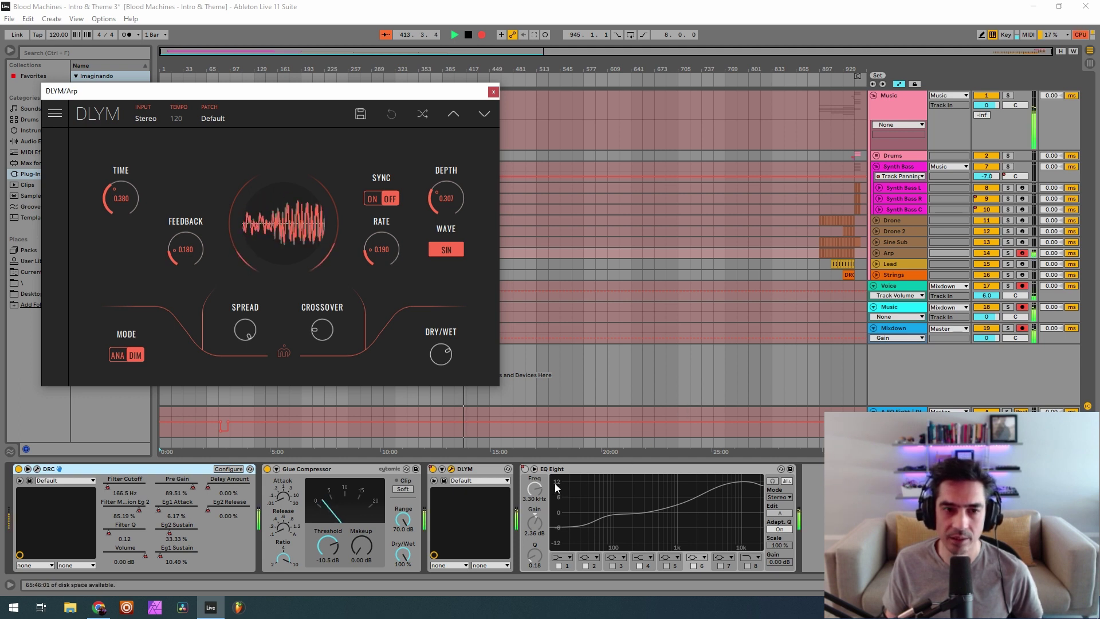
Turn the Arp's EQ Eight back on, close the DLYM settings and reopen the Arp's DRC synth.
click(523, 469)
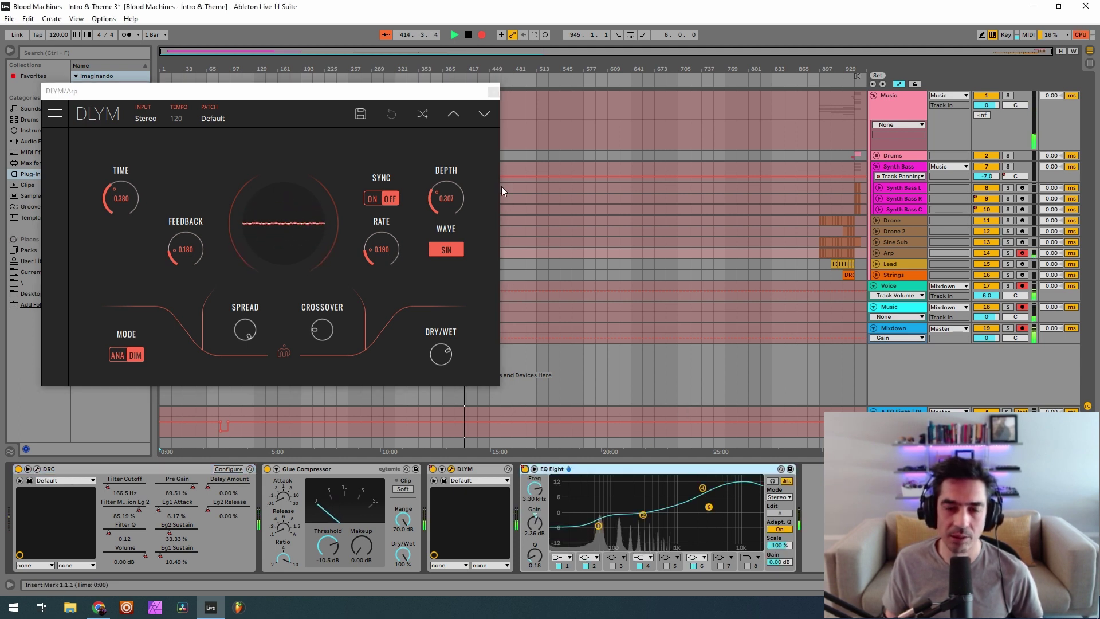
click(493, 92)
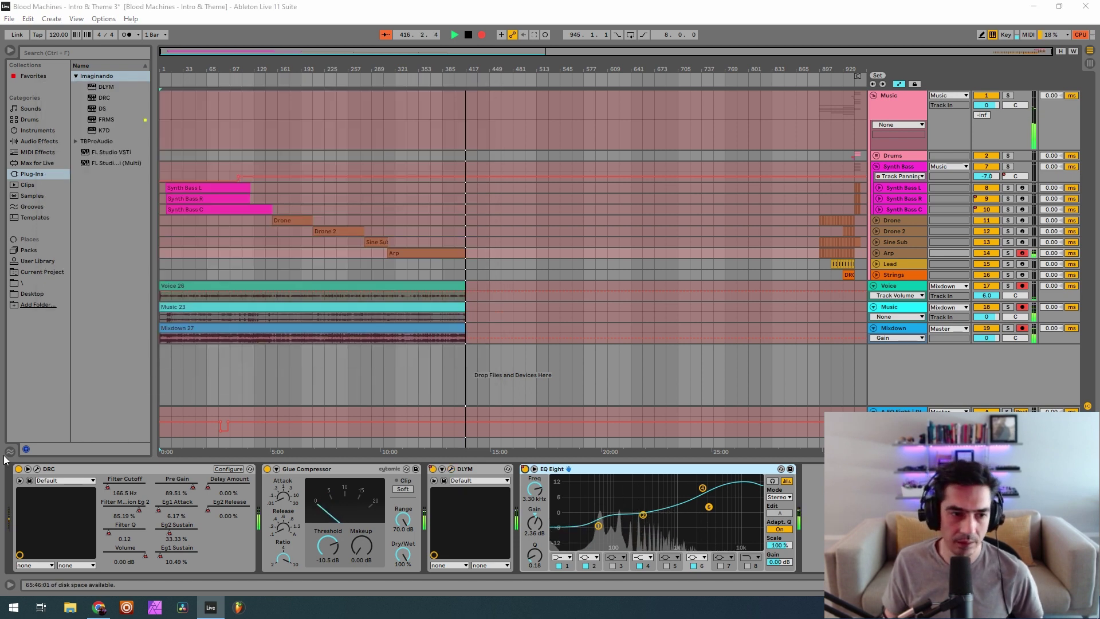
click(37, 469)
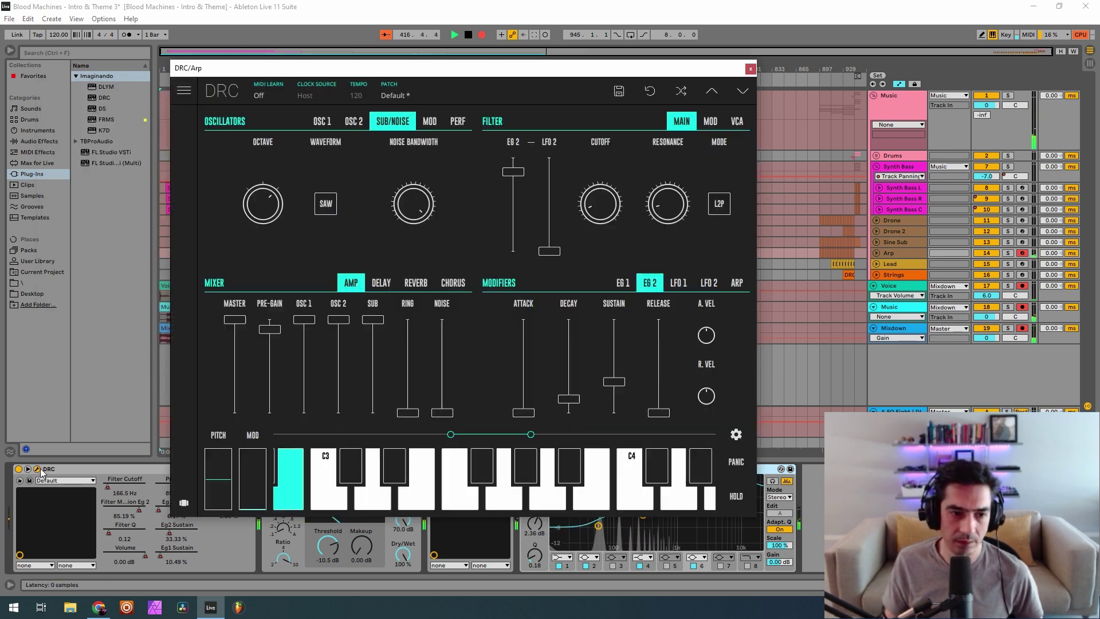
Check the reverb of the Factory Default patch, then set the Local Default patch's reverb amount to about a third and decay to about 0.65.
click(416, 282)
click(395, 95)
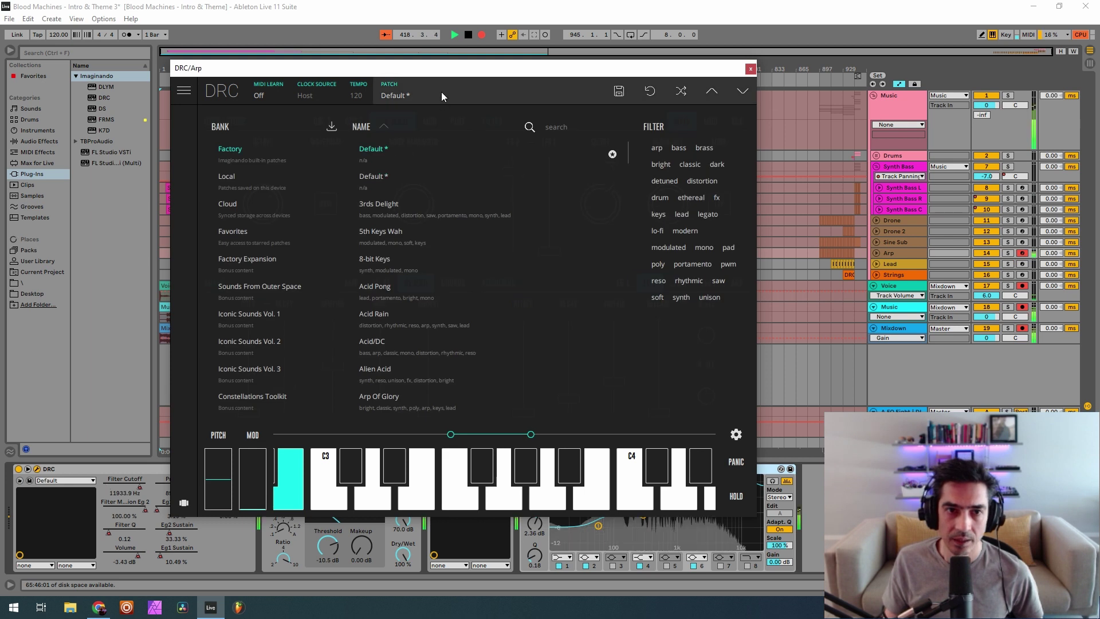
click(442, 91)
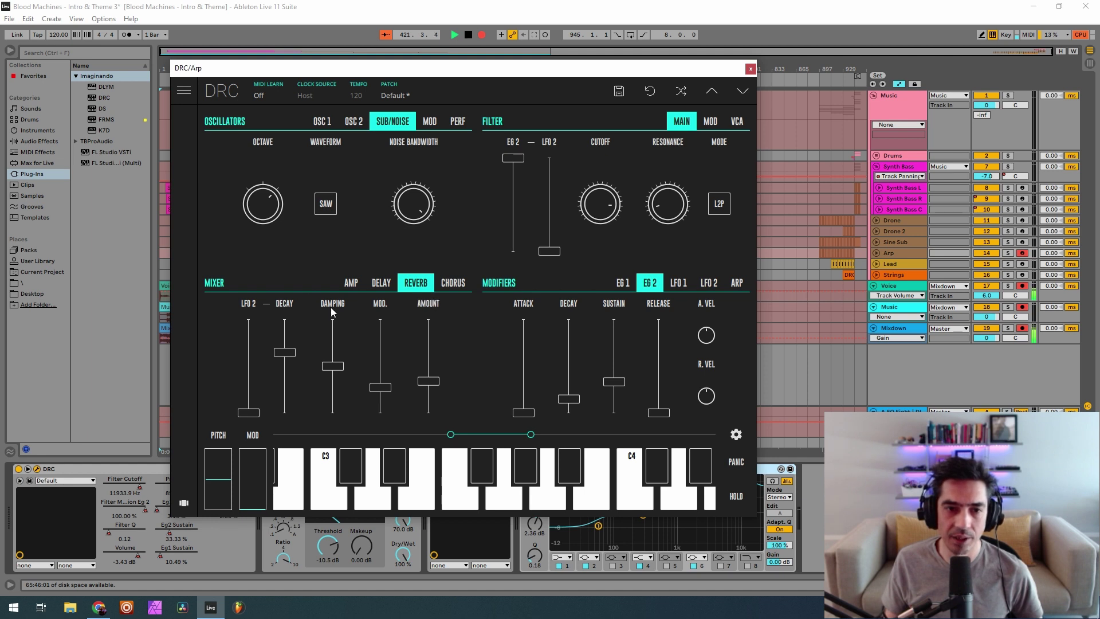
mouse_move(290, 311)
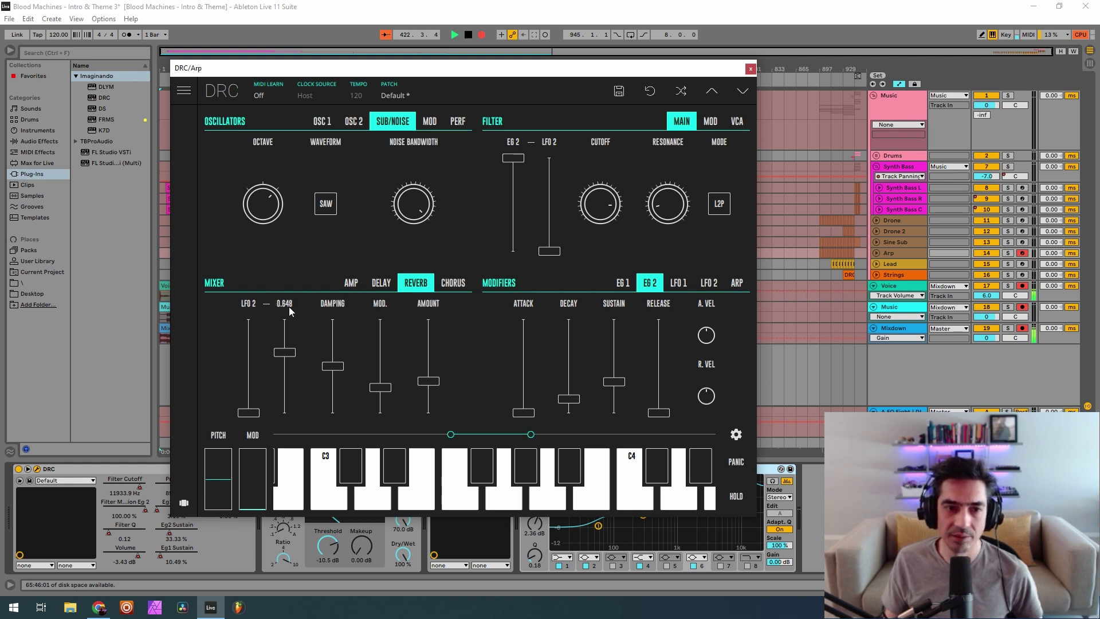
click(401, 97)
click(368, 177)
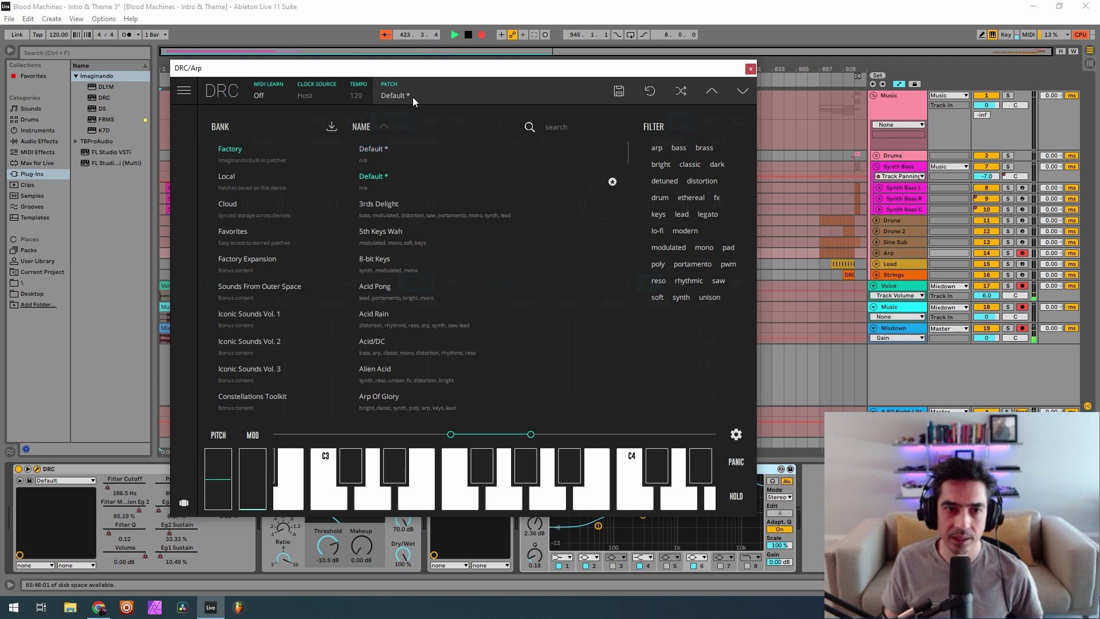
click(411, 97)
drag(427, 413, 458, 379)
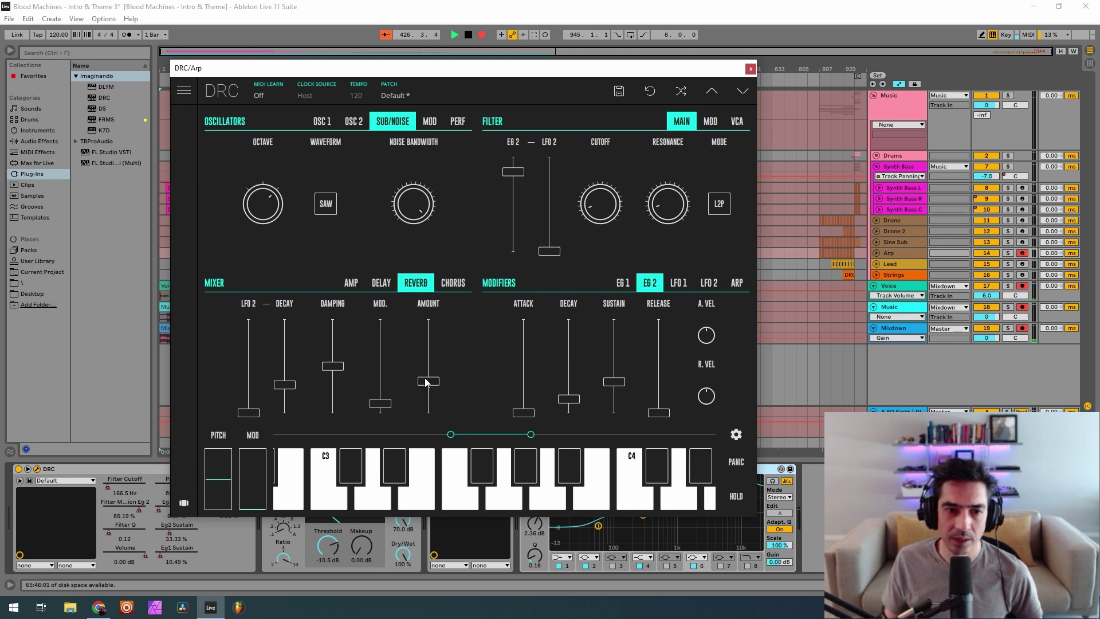
drag(284, 385, 292, 356)
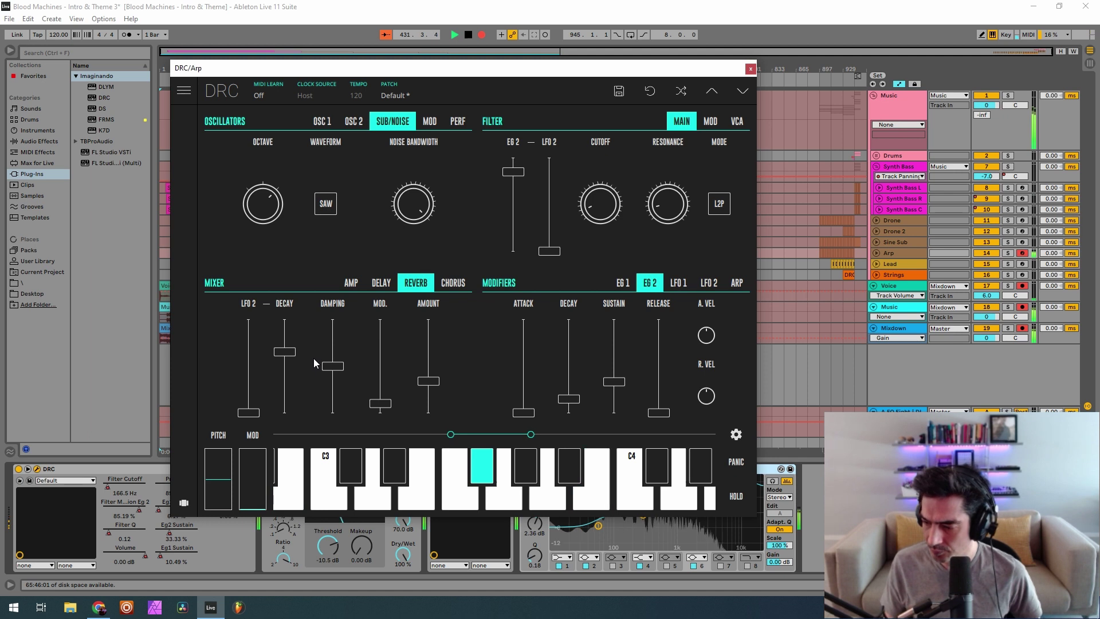
Check the Factory Default patch's reverb again, then set the Local Default patch's reverb modulation to about a quarter.
click(427, 95)
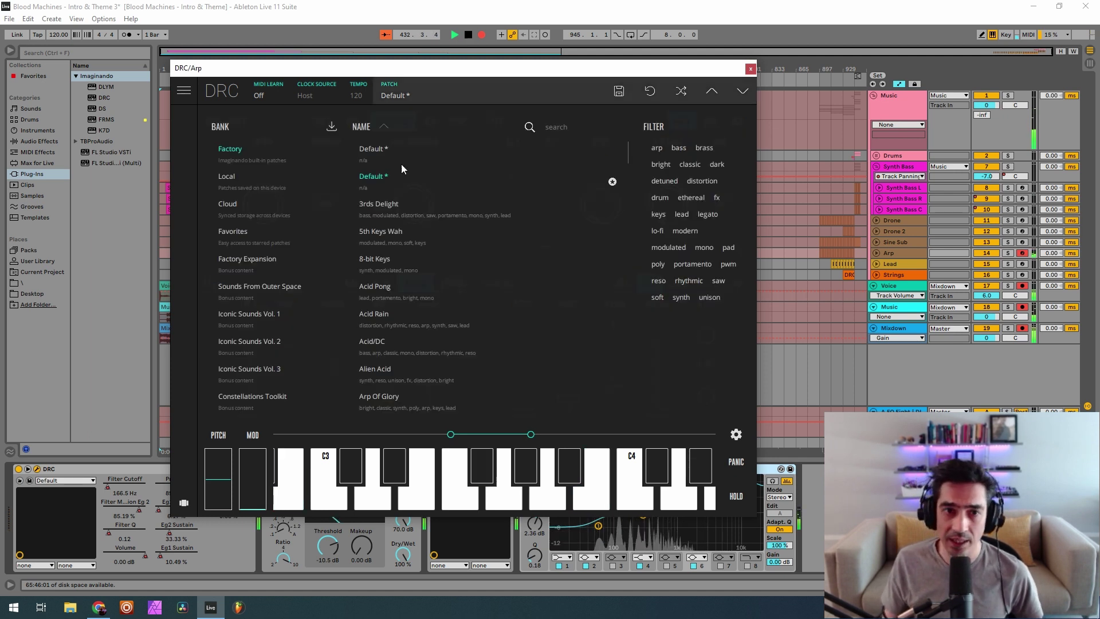
click(428, 104)
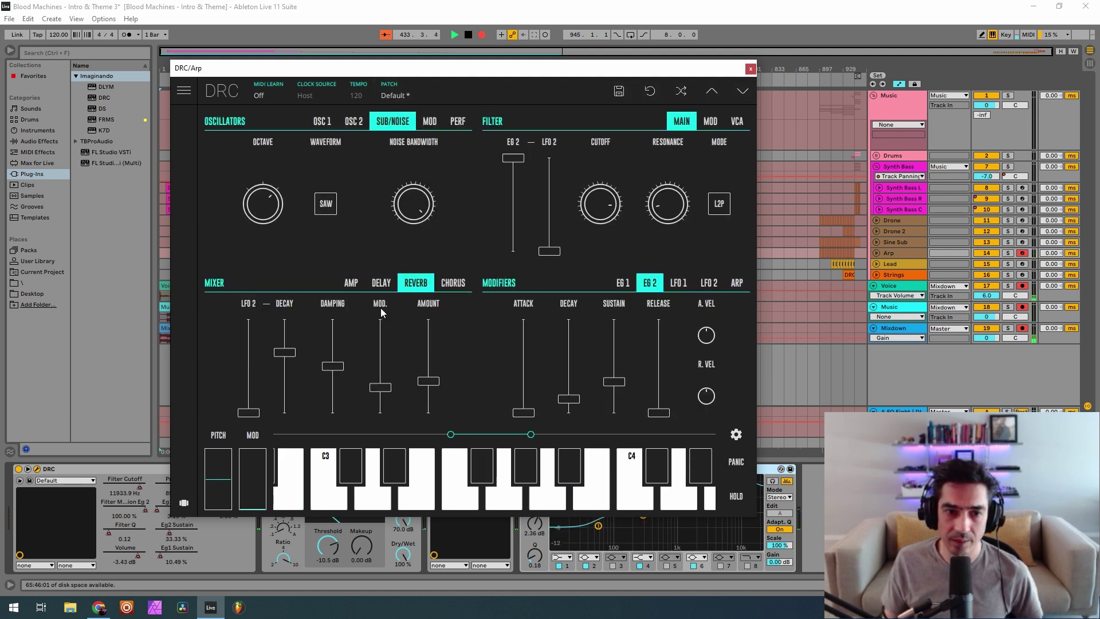
mouse_move(332, 309)
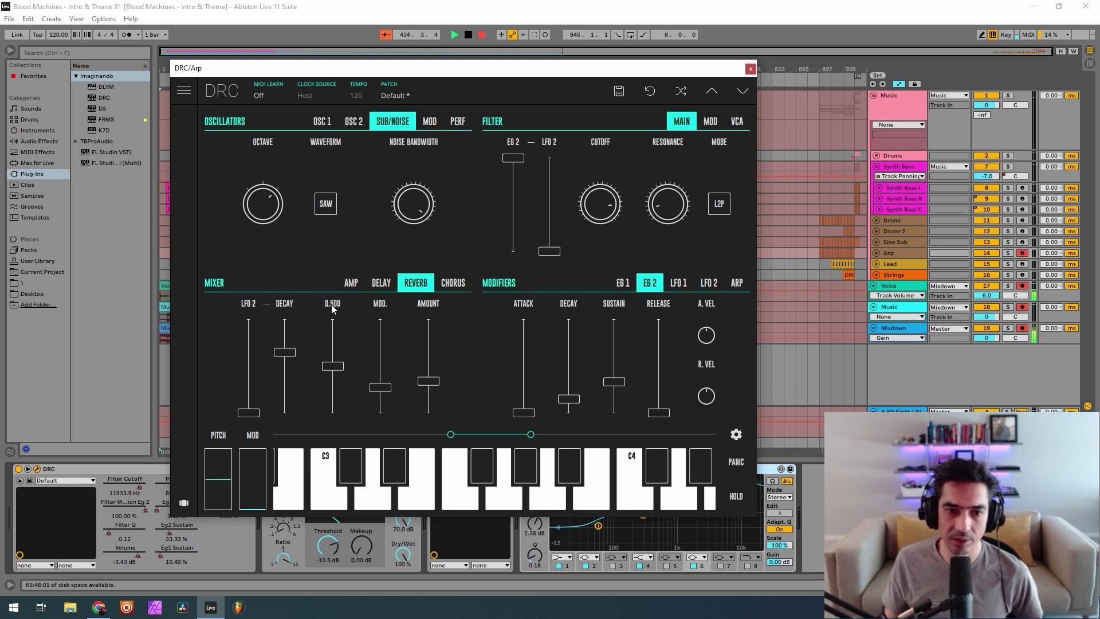
click(424, 101)
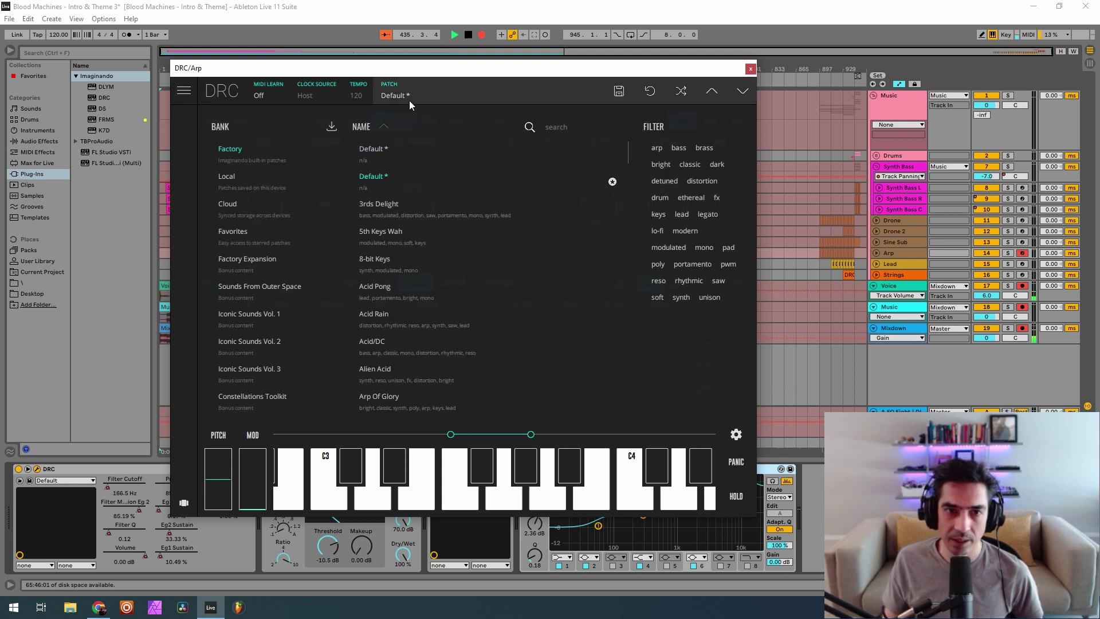
click(402, 96)
drag(378, 366, 373, 388)
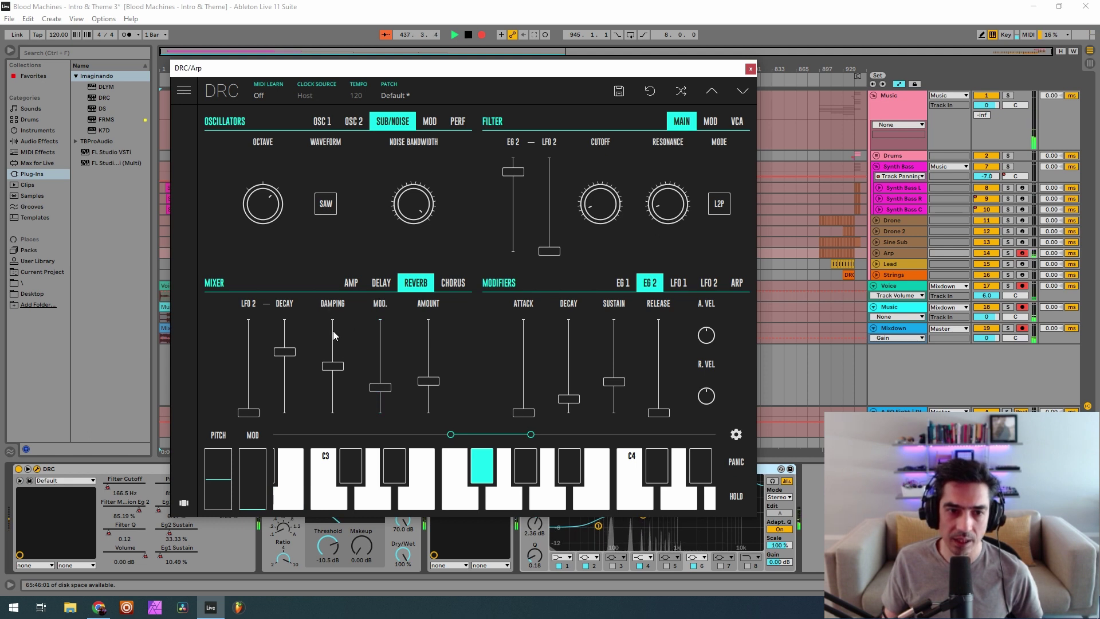
Switch to the Factory Default patch to compare the Arp's finished reverb sound.
click(456, 92)
click(383, 150)
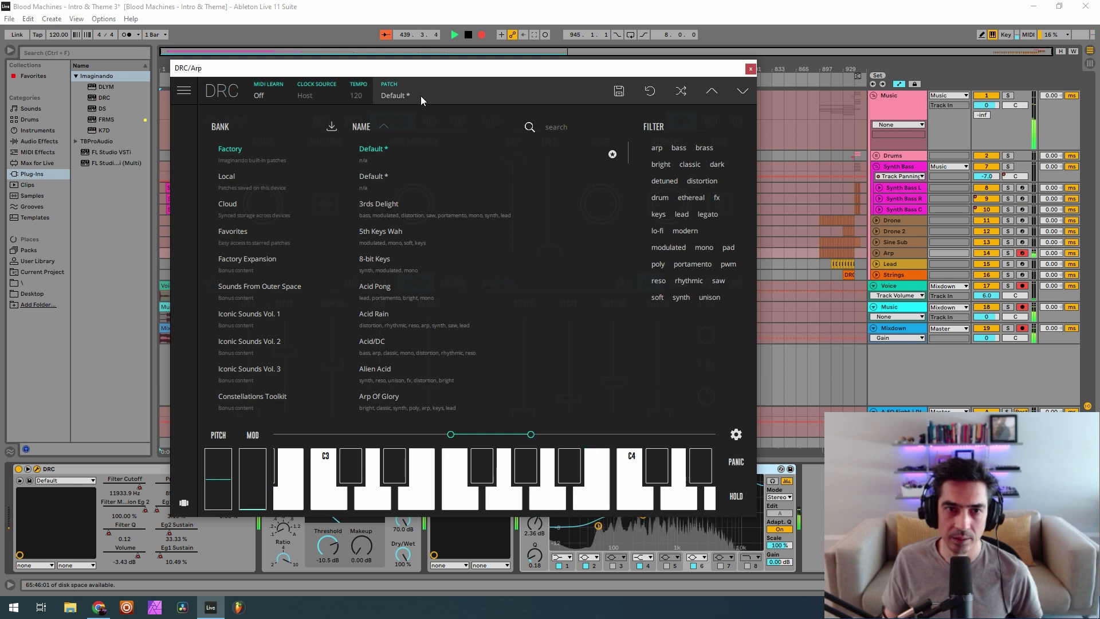
click(421, 95)
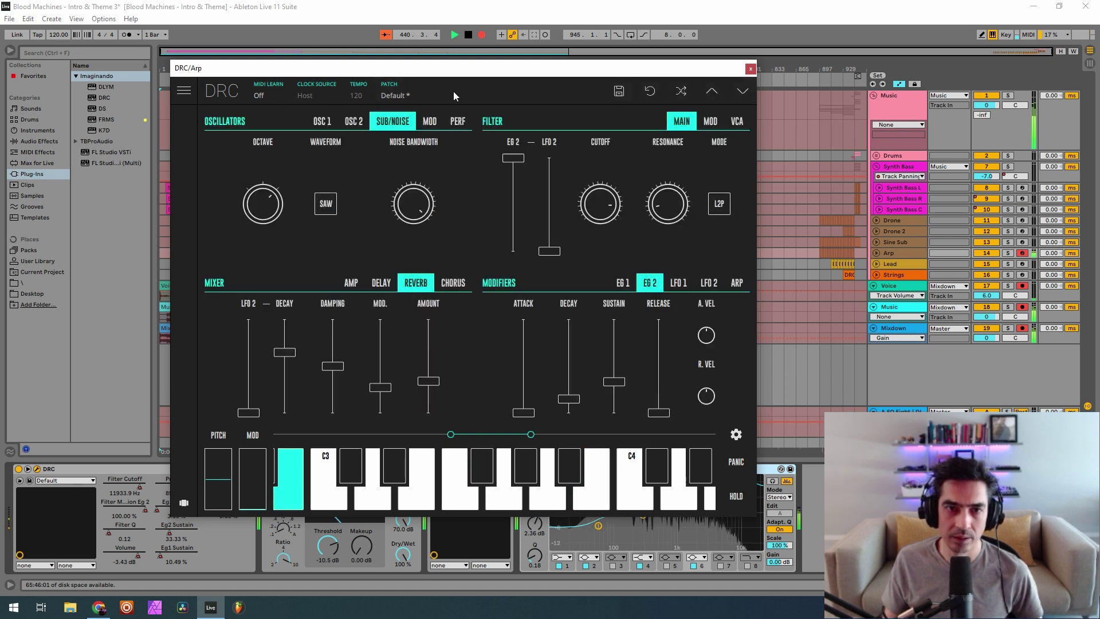
click(410, 87)
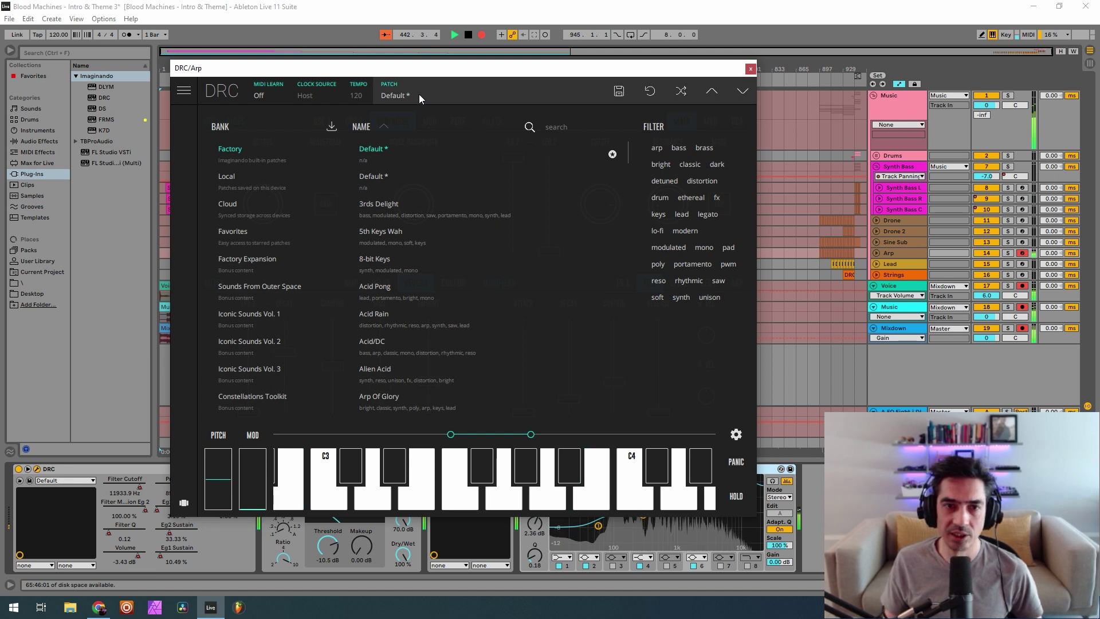
click(418, 94)
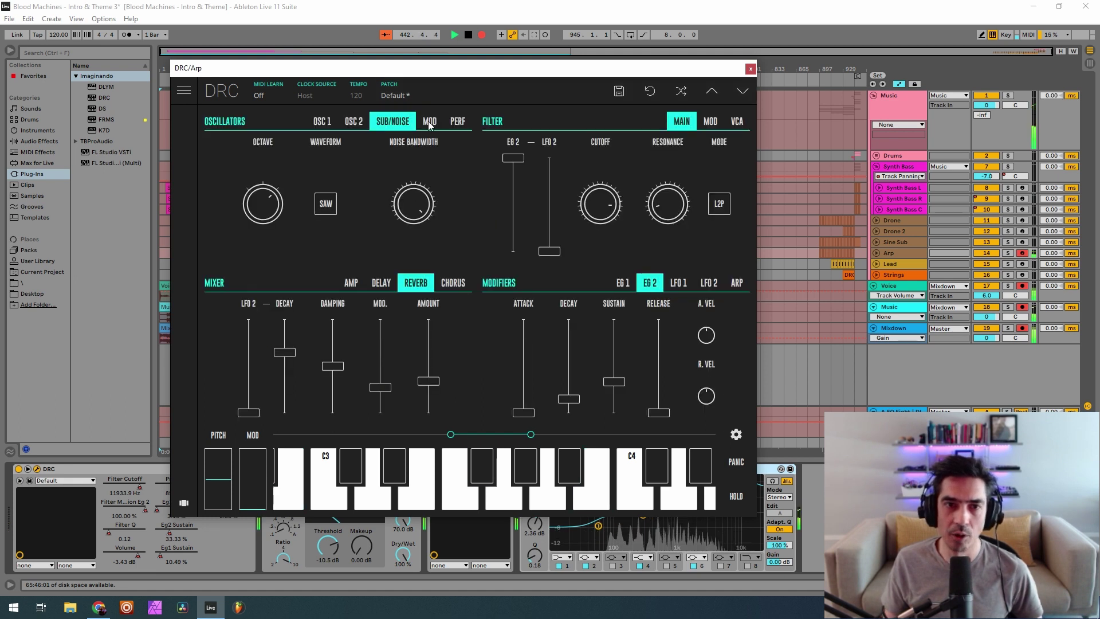
Expand the Arp track's filter automation lanes and move the DRC window to inspect them.
click(877, 253)
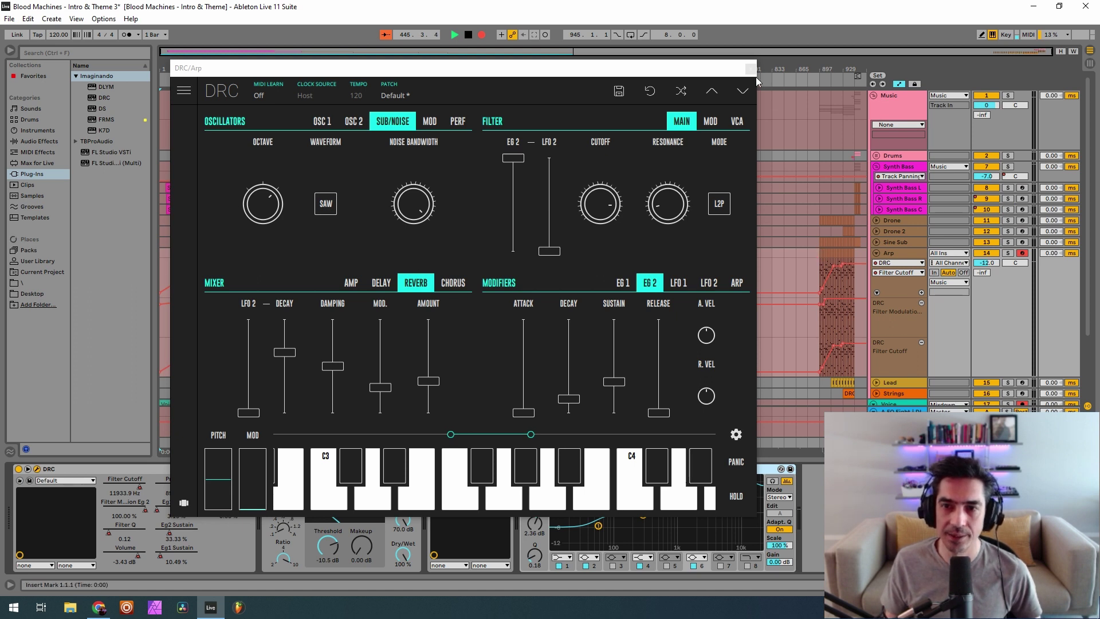
drag(694, 71, 698, 204)
drag(684, 142, 687, 150)
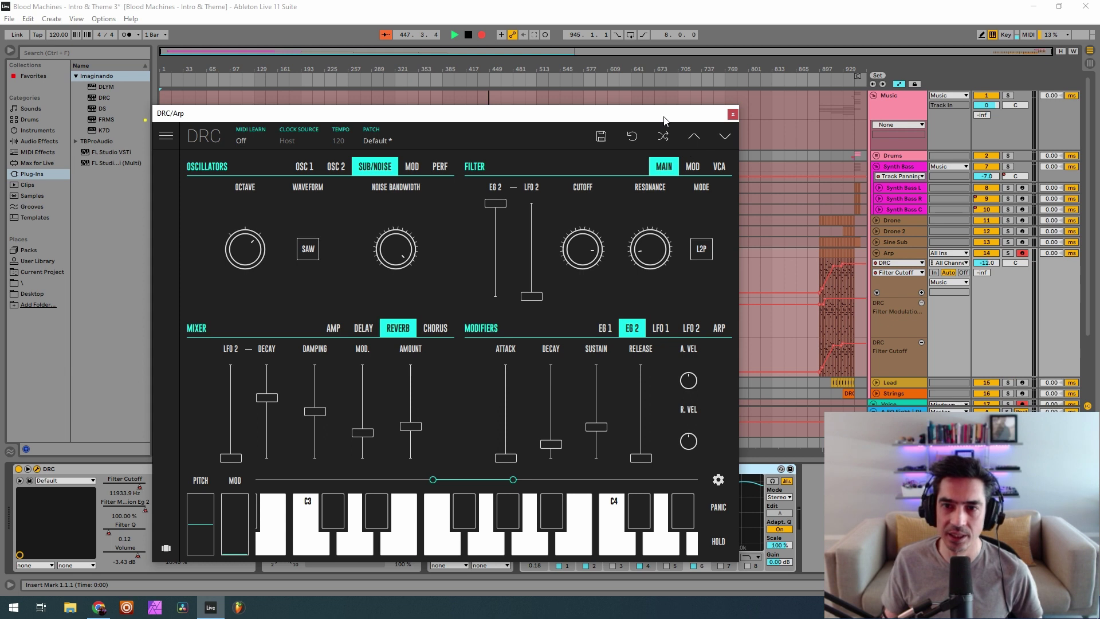
drag(605, 125, 600, 76)
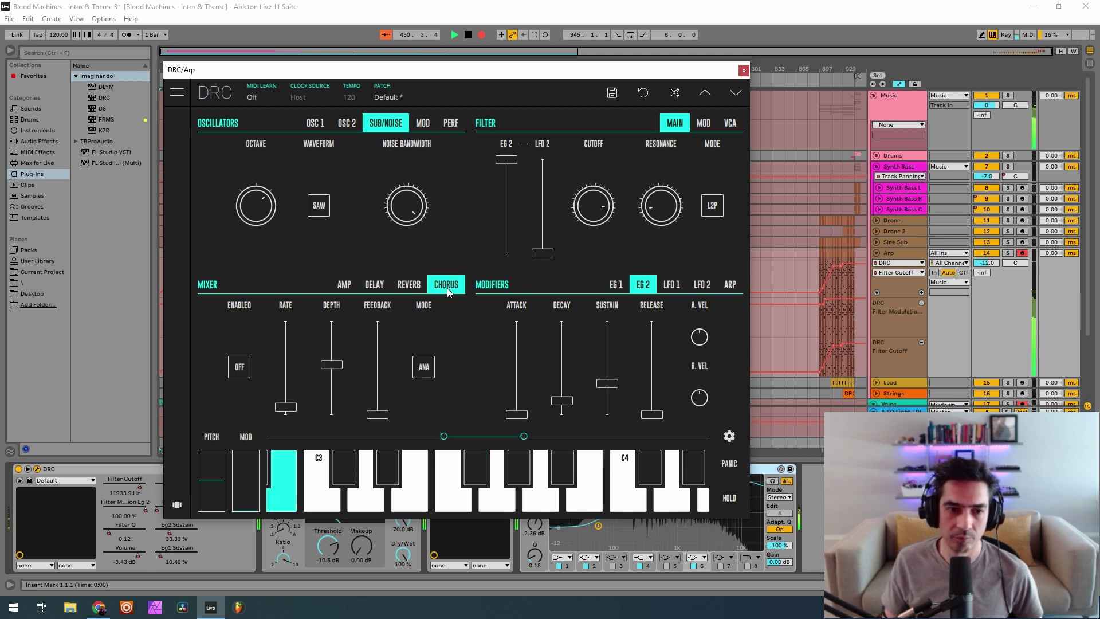
Return to the Local Default patch, set its filter cutoff to 238.1 Hz, then close the synth and collapse the Arp track.
click(474, 90)
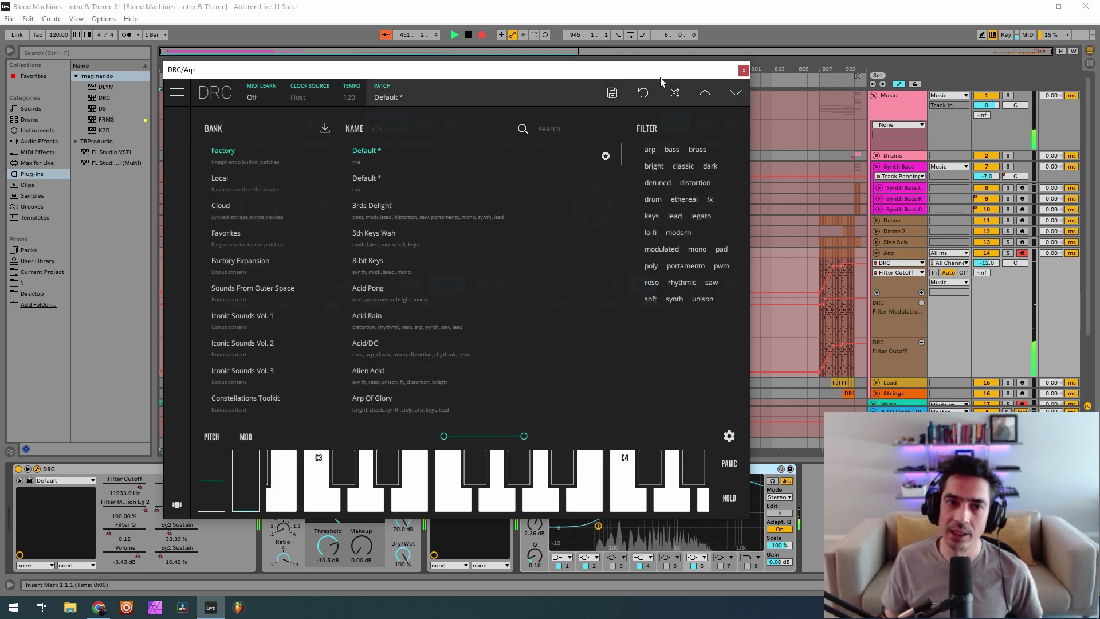
click(380, 177)
click(504, 102)
drag(593, 205, 578, 238)
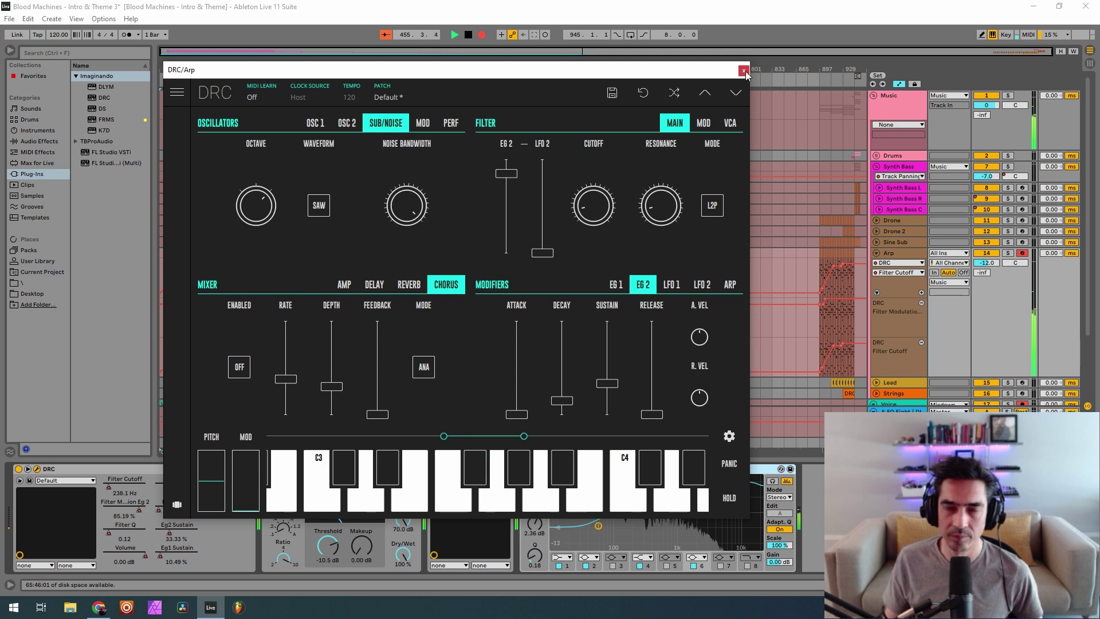
key(ctrl+alt+p)
click(875, 252)
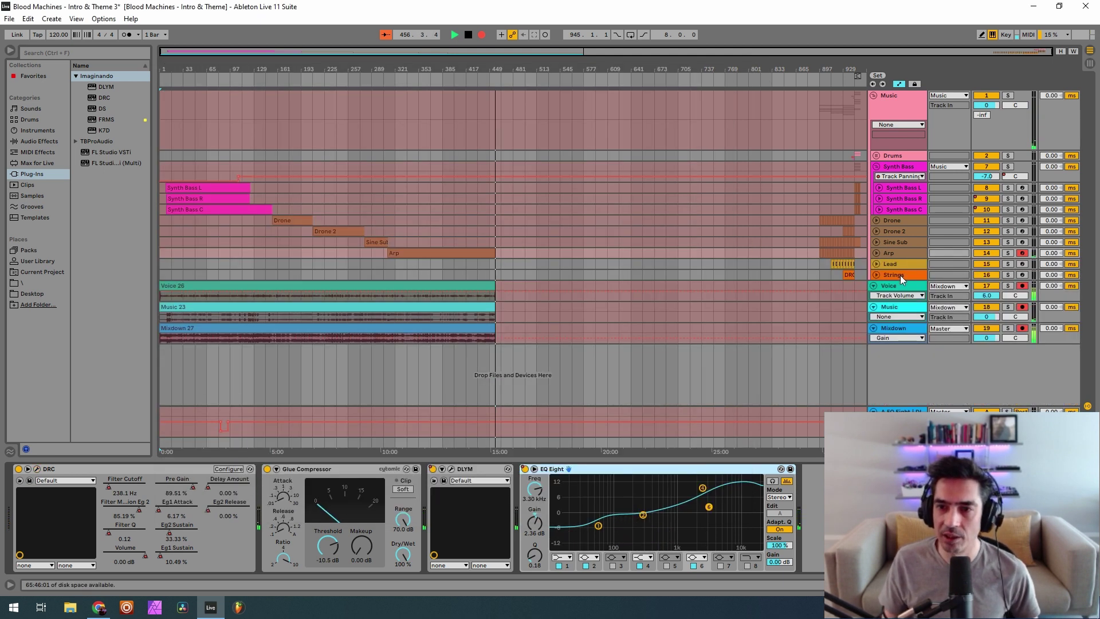
Arm the Lead track for recording in place of the Arp and open the Lead's DRC synth.
ctrl+click(1022, 264)
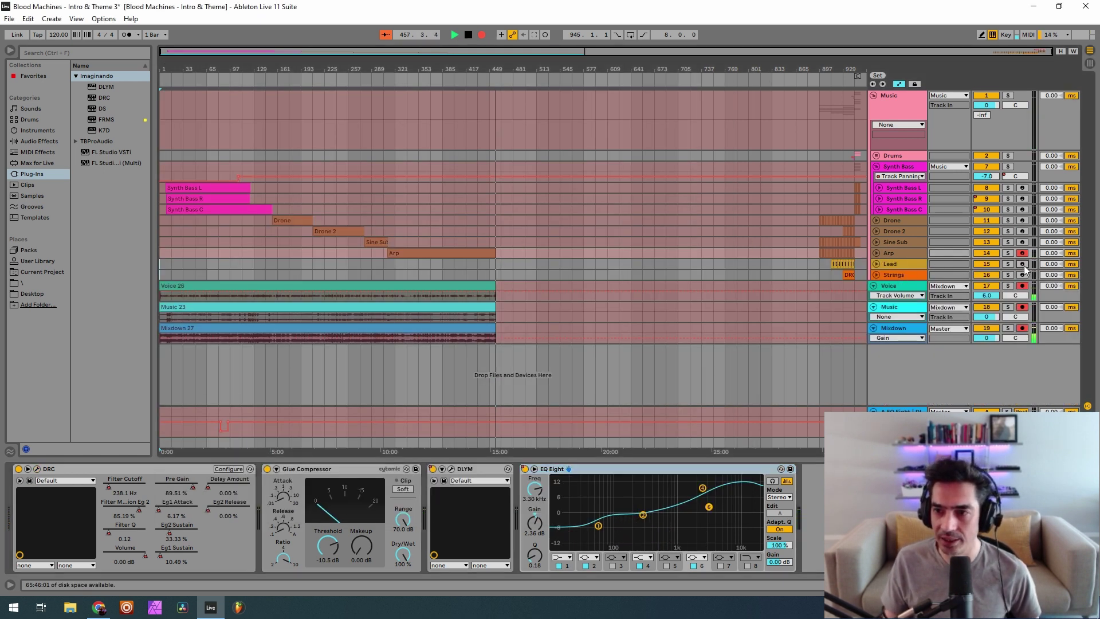
click(1023, 263)
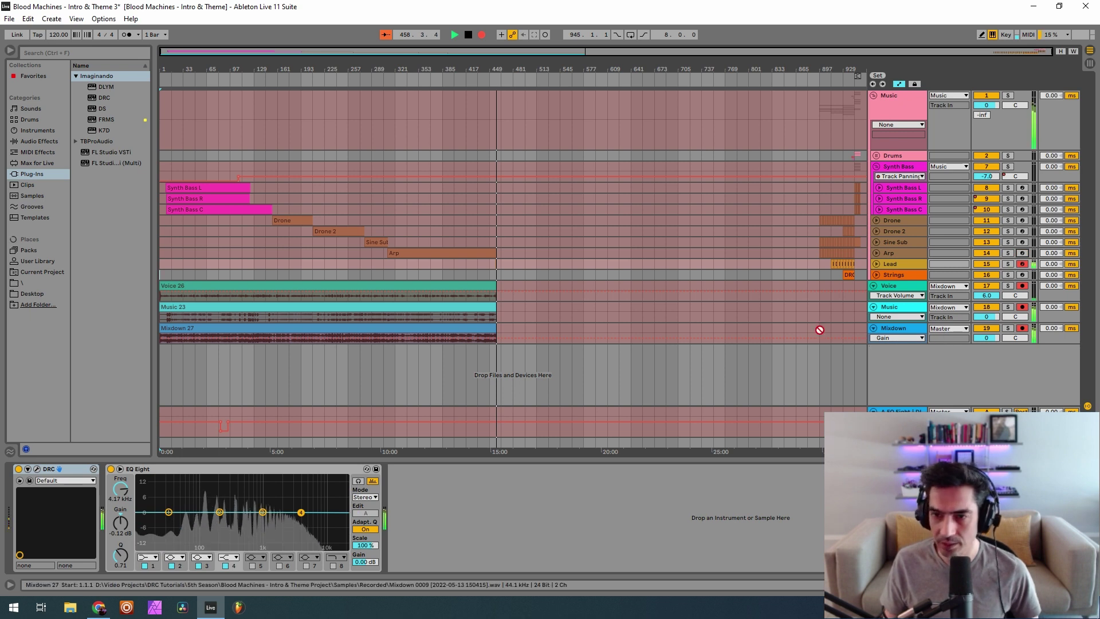
click(37, 469)
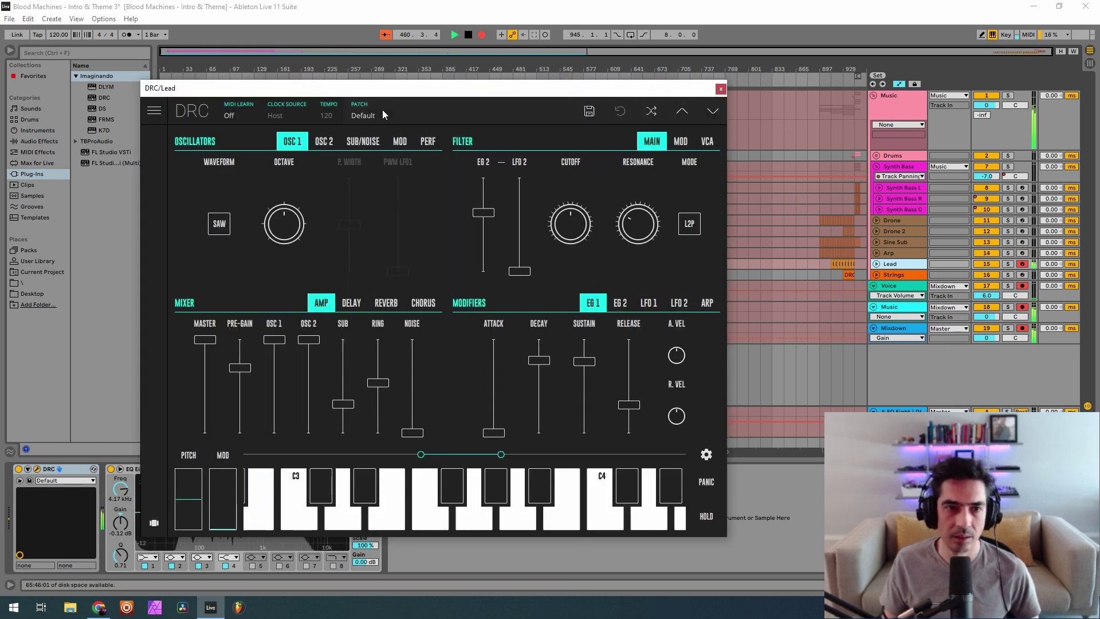
Review the Lead's Factory Default patch and switch to the Local Default patch as the starting point.
click(352, 114)
click(358, 114)
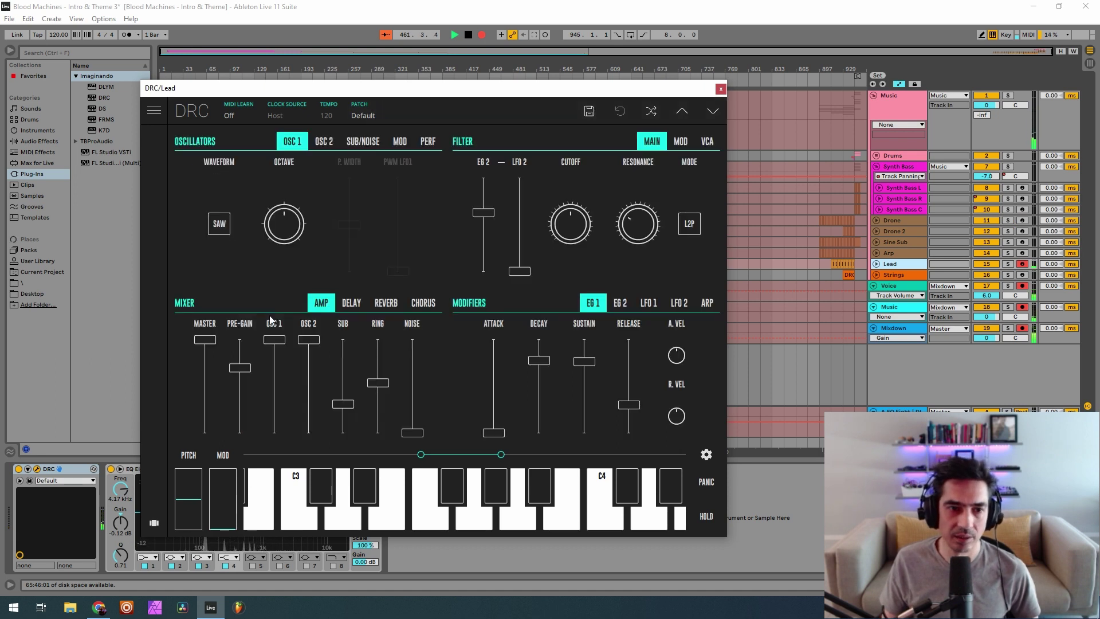
click(370, 116)
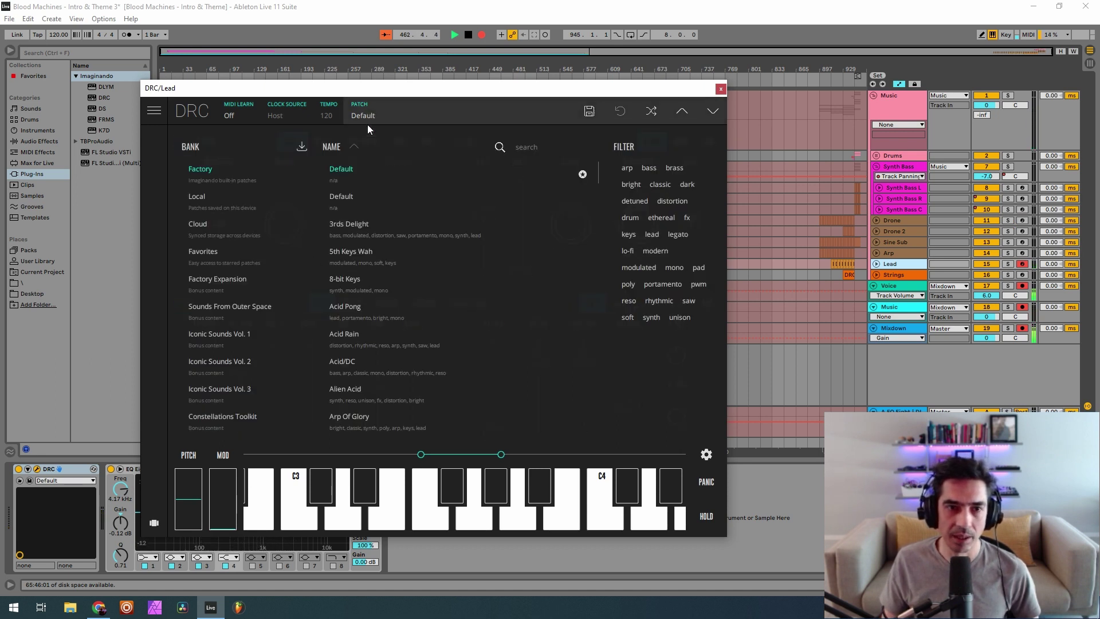
click(395, 106)
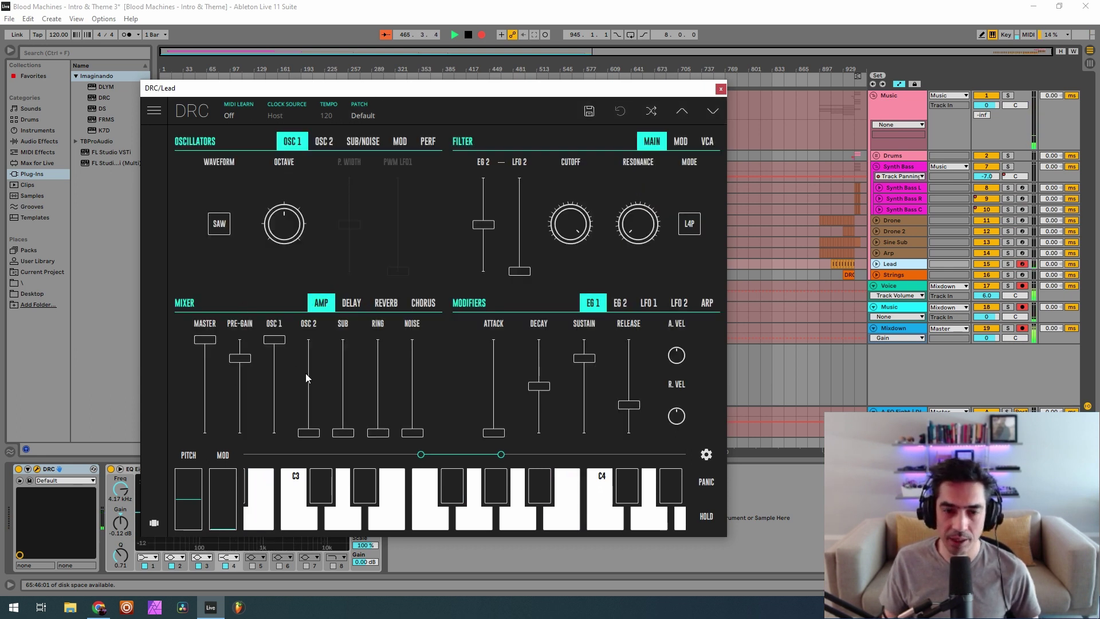
Raise the Lead's OSC 2 level to 1.000 and detune OSC 2 slightly upward with its fine tuning.
drag(305, 373, 312, 240)
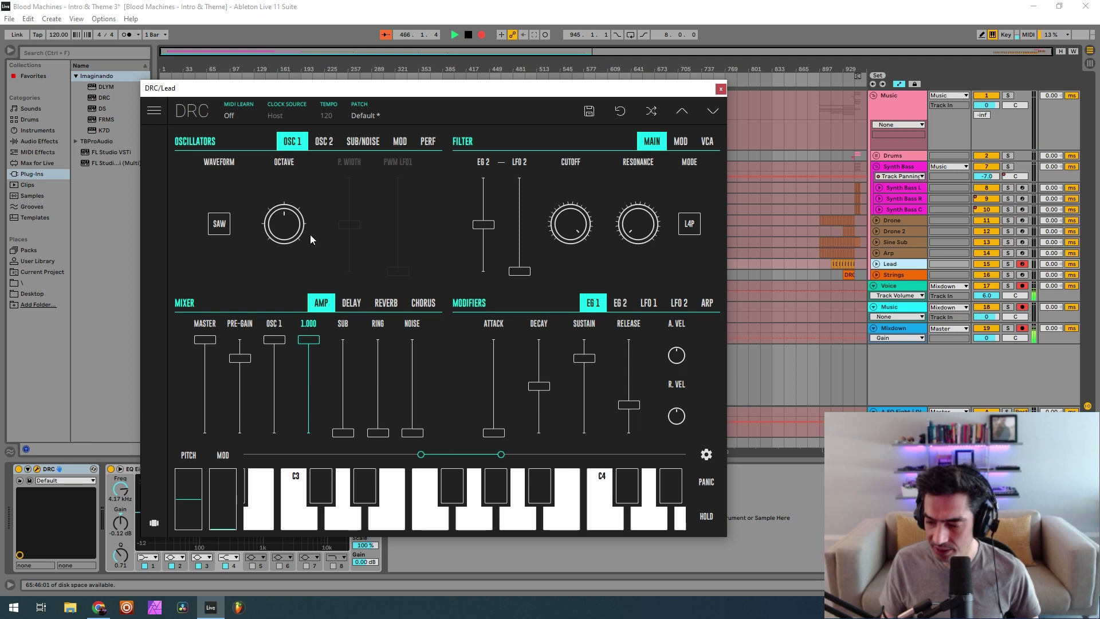
click(324, 141)
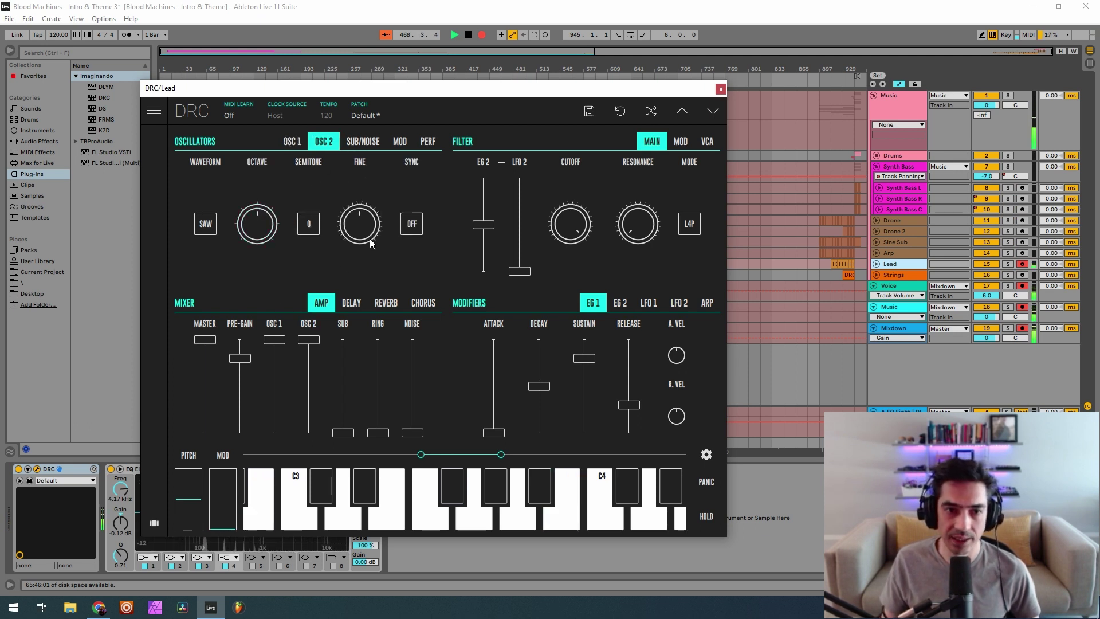
drag(364, 233, 432, 205)
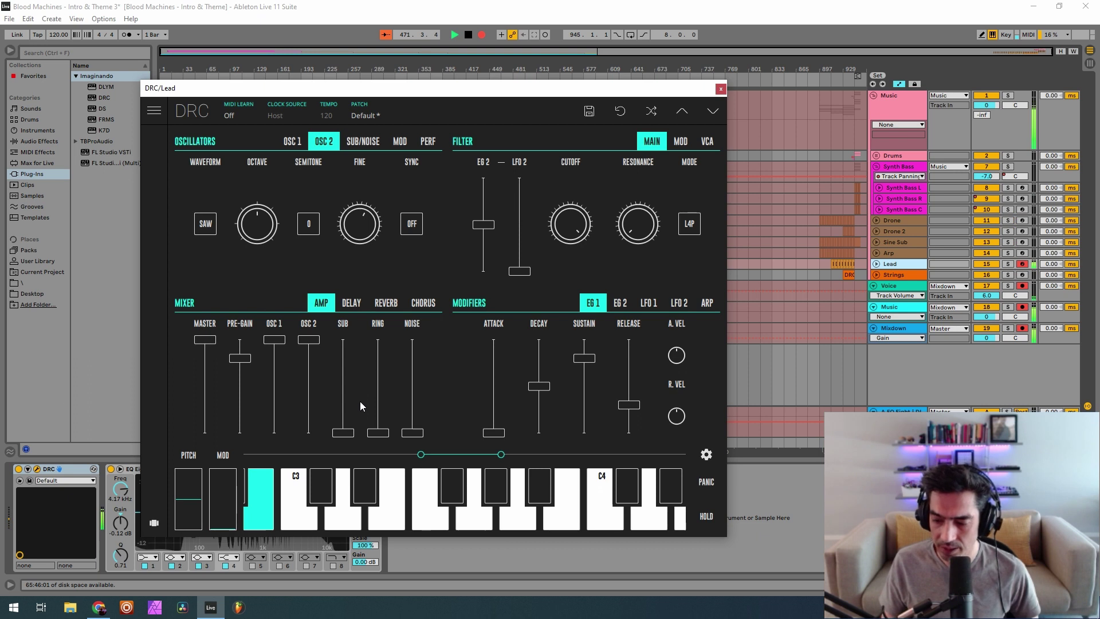
Raise the Lead's sub oscillator octave and balance its mixer with sub at about 0.3, pre-gain about 0.7 and ring about 0.55.
click(363, 141)
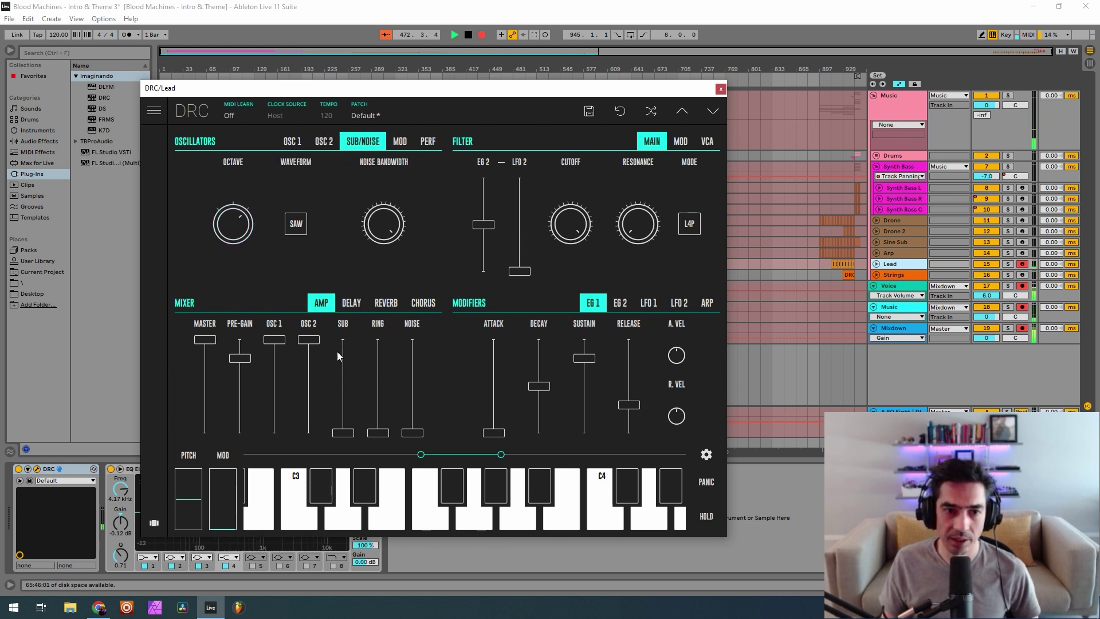
click(344, 387)
drag(345, 390, 346, 391)
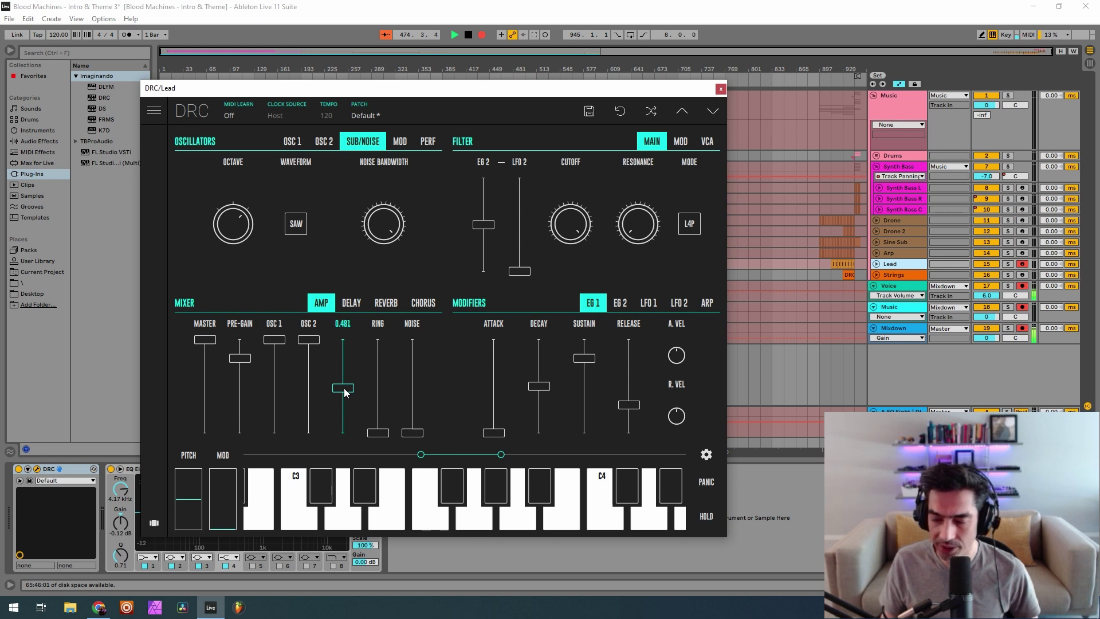
drag(345, 392, 344, 409)
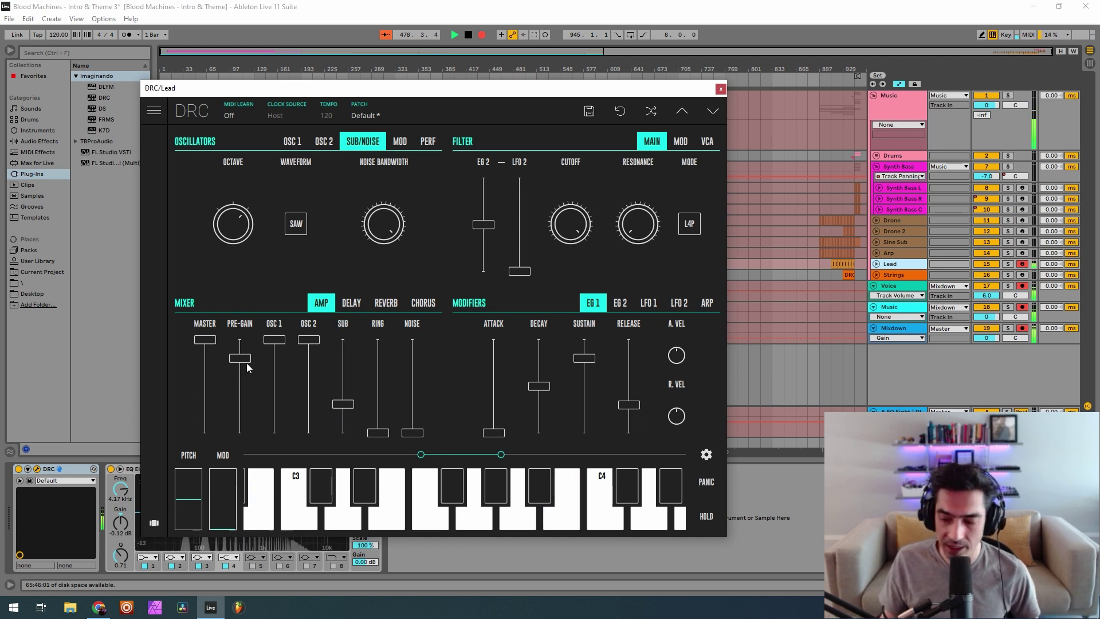
drag(249, 367, 263, 373)
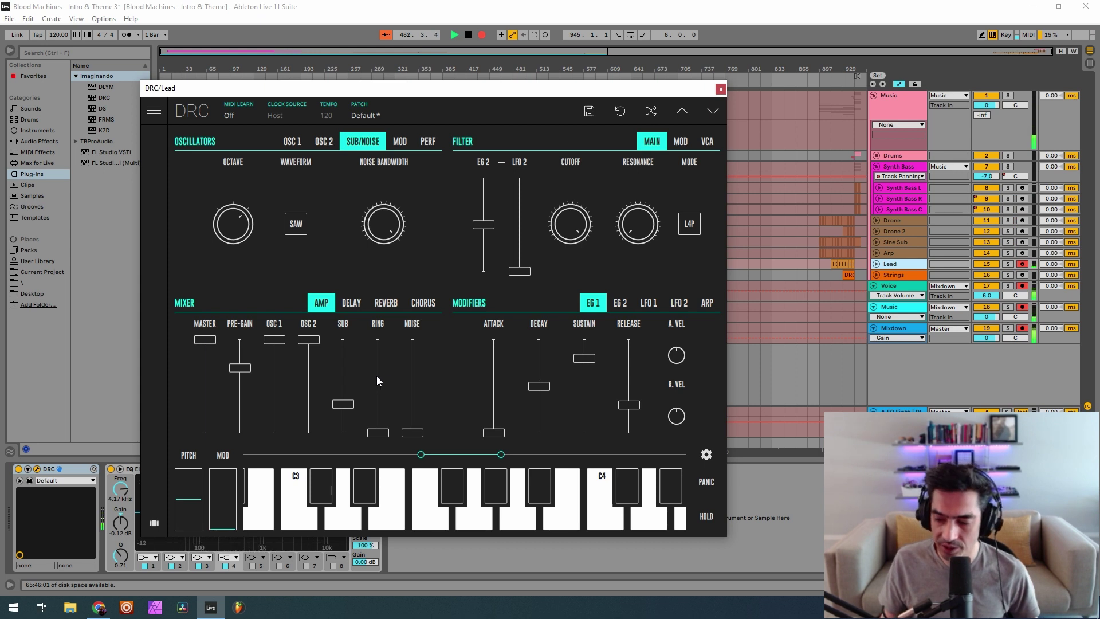
drag(376, 376, 389, 384)
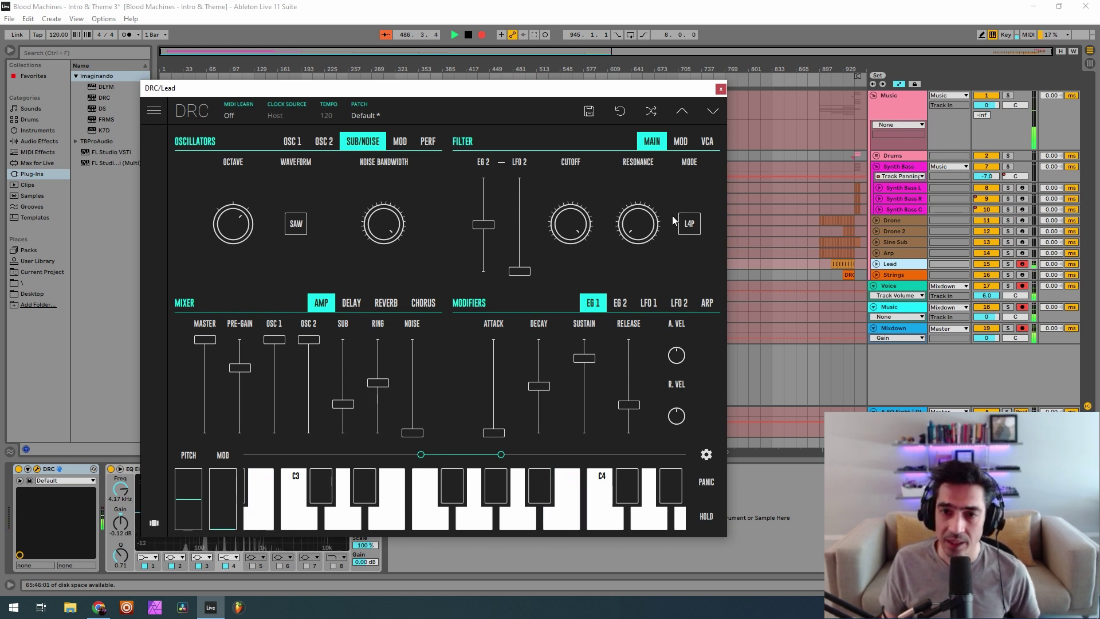
Set the Lead's filter mode to L2P and raise the filter's EG 2 amount slightly above centre.
click(689, 232)
click(694, 207)
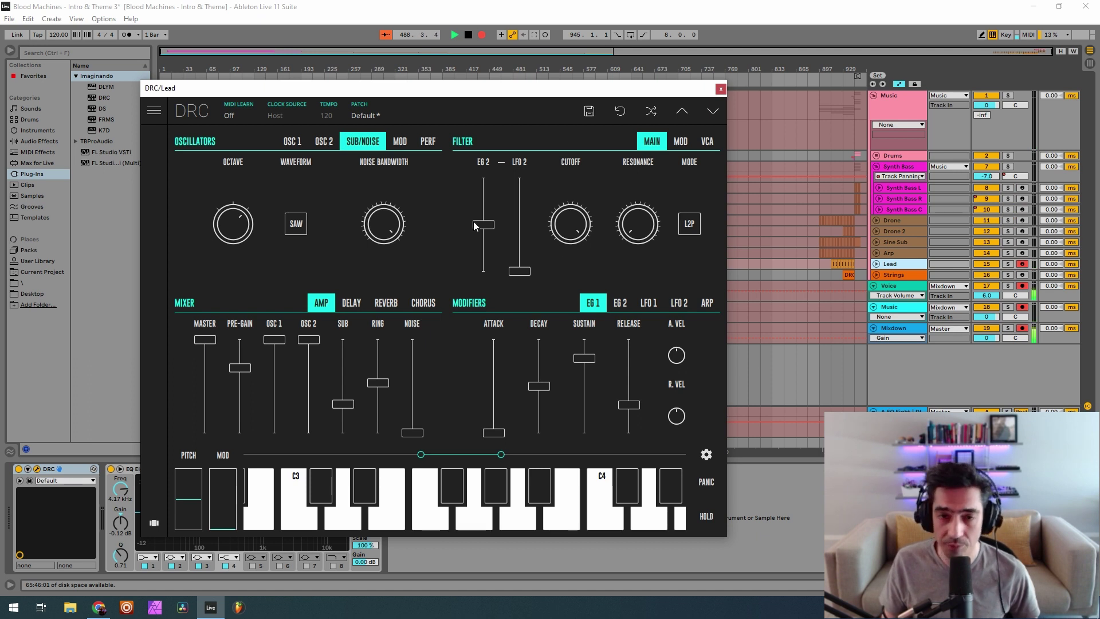
drag(486, 231, 521, 212)
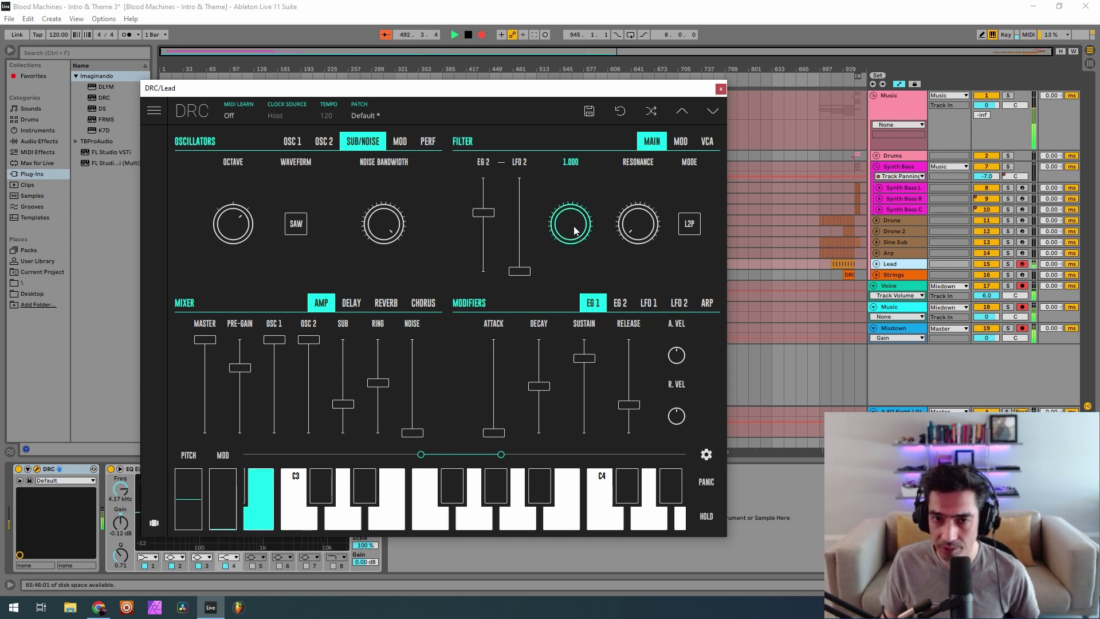
Lower the Lead's filter cutoff well below maximum and raise the resonance to about a quarter.
drag(575, 230, 552, 428)
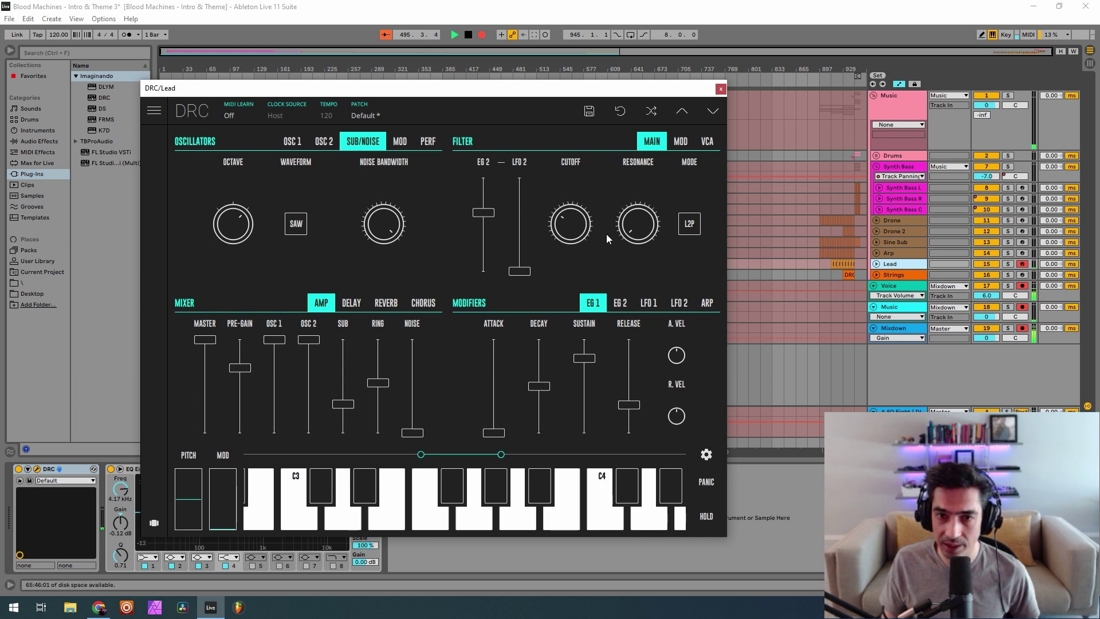
drag(647, 229, 652, 193)
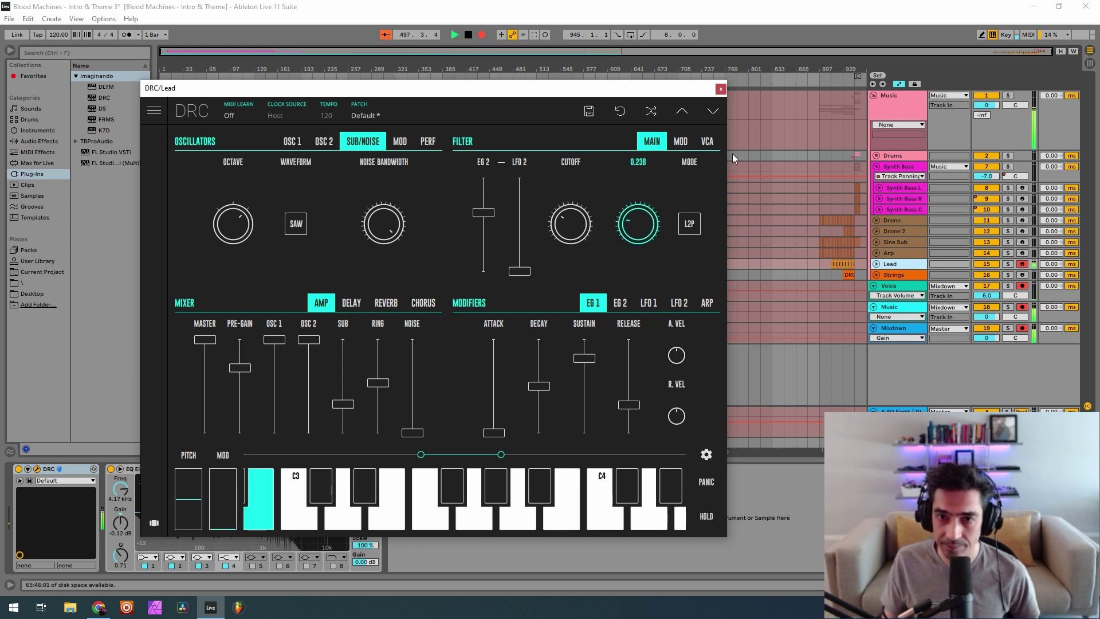
drag(740, 150, 758, 141)
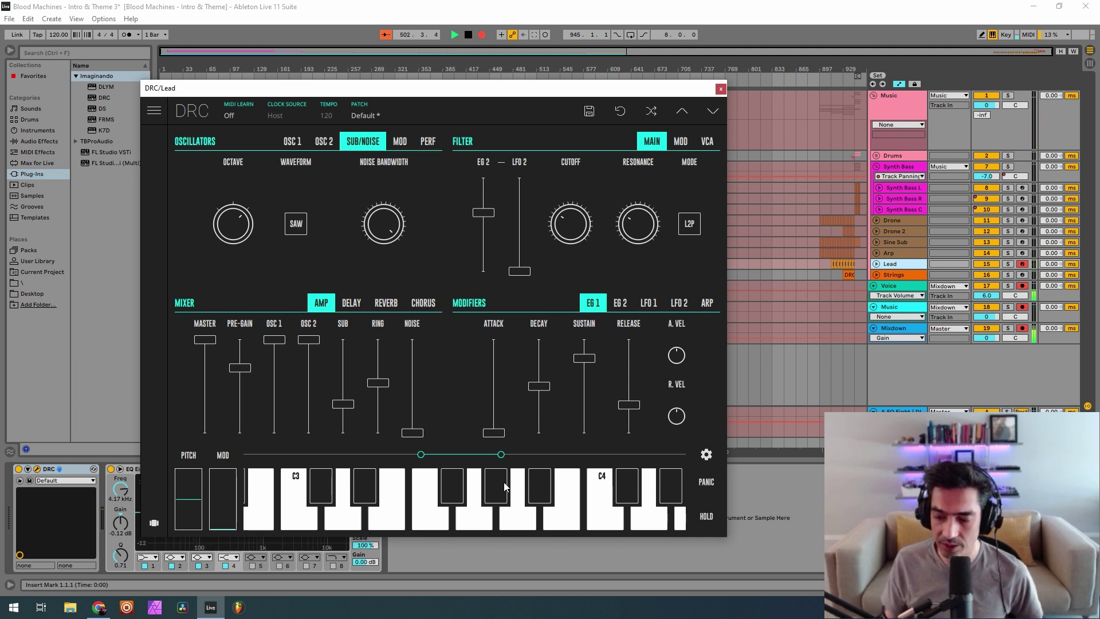
Lengthen the decay of both Lead envelopes, lowering EG 1's sustain slightly and raising EG 2's sustain to just under half.
drag(542, 375, 586, 365)
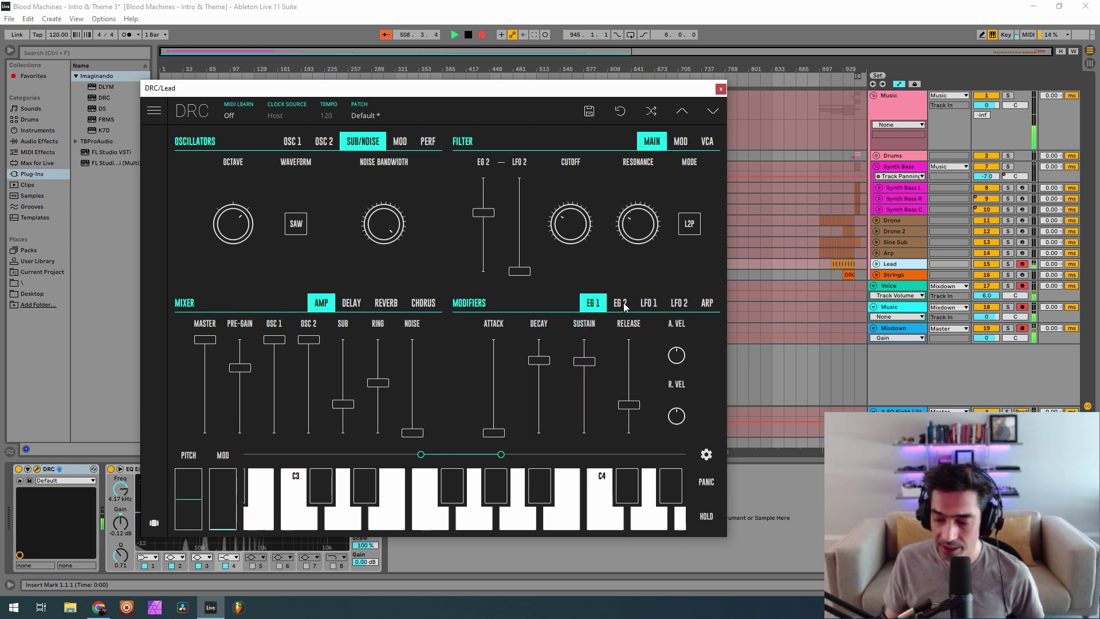
click(621, 303)
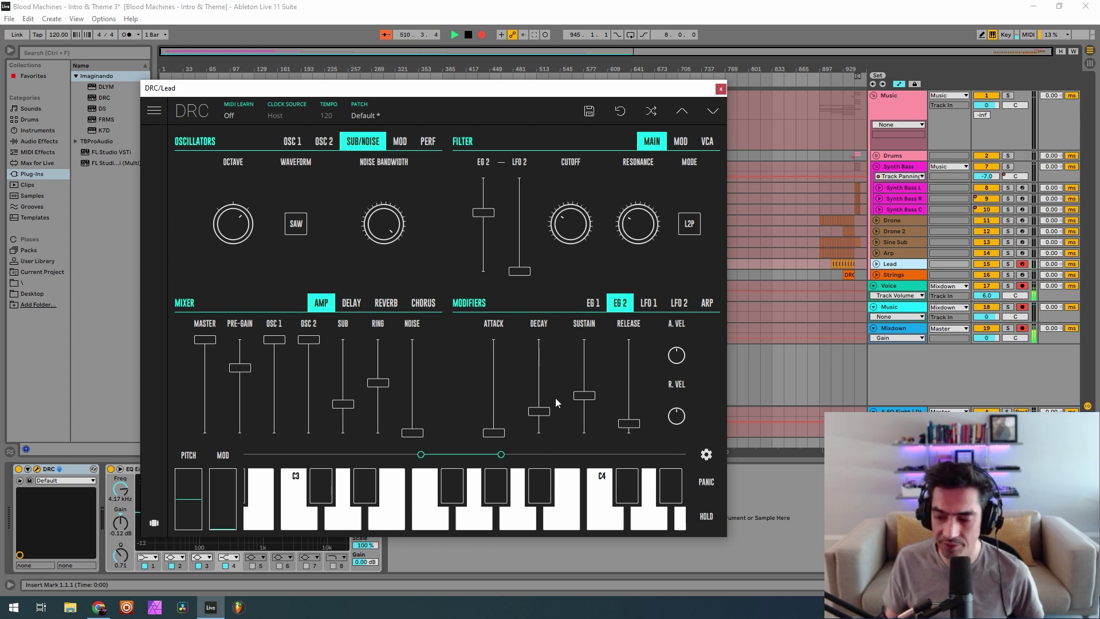
drag(534, 366, 563, 353)
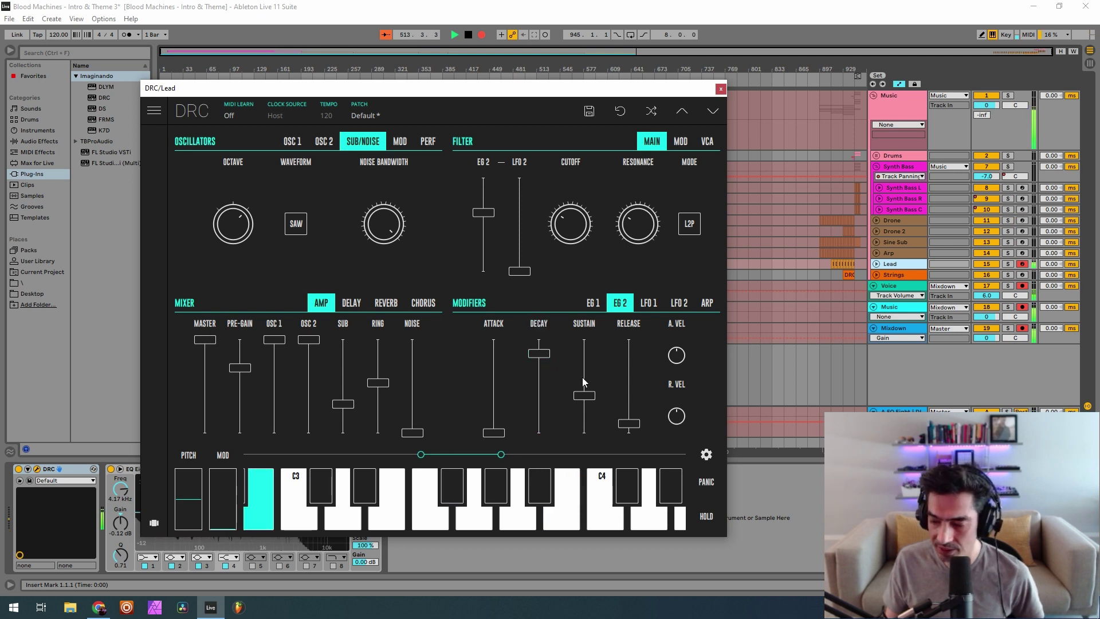
drag(579, 372, 584, 393)
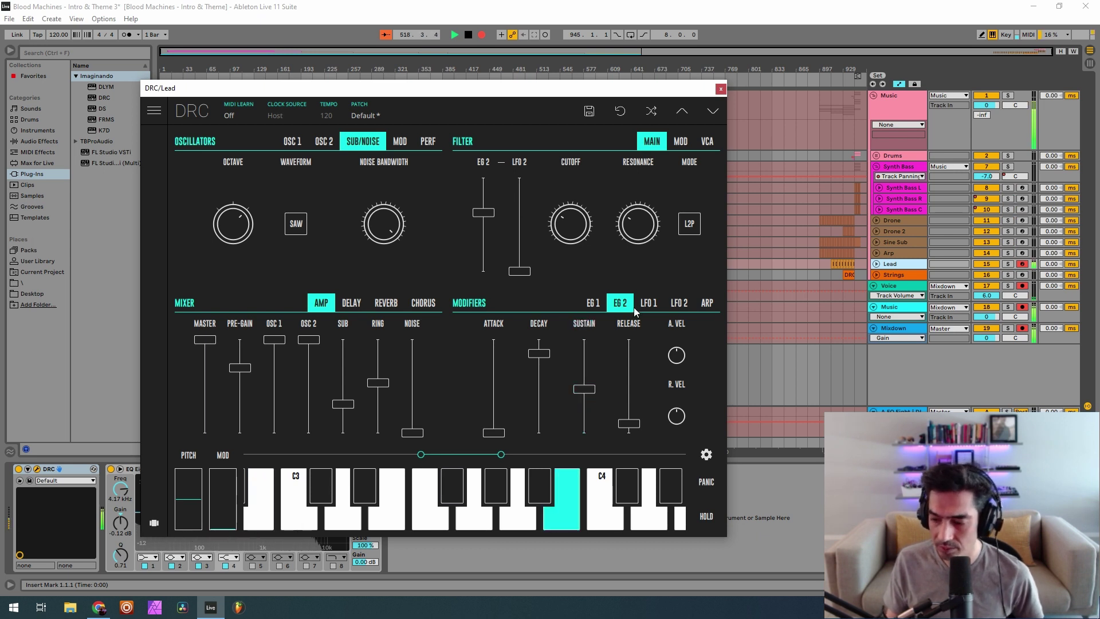
Add reverb to the Lead with the amount at about half, decay at about 0.7 and modulation at about 0.35.
click(385, 303)
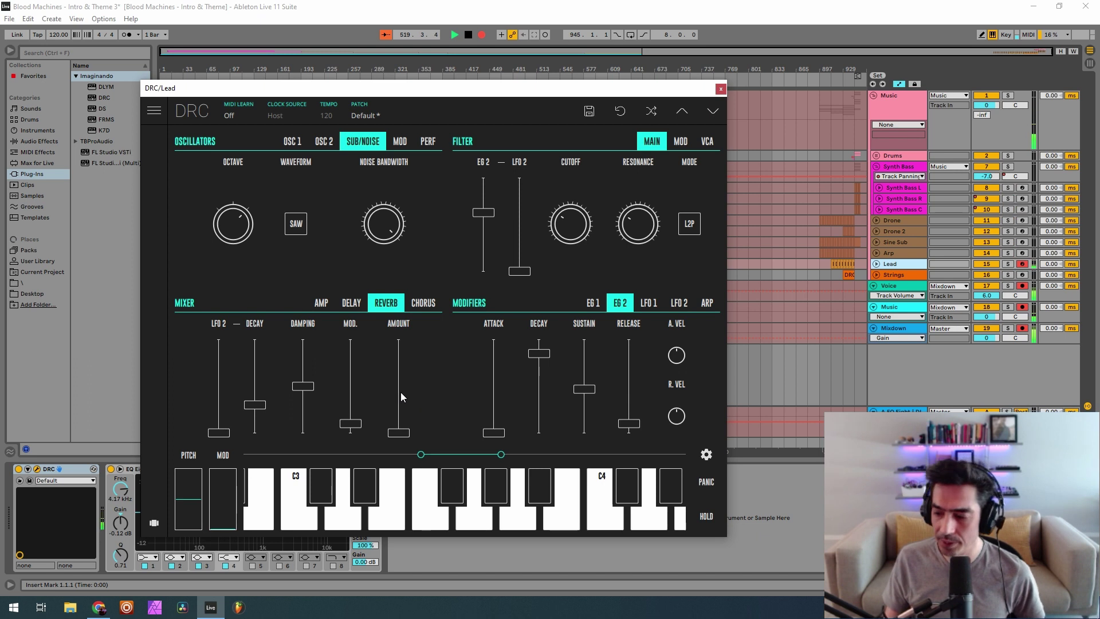
drag(395, 395, 412, 387)
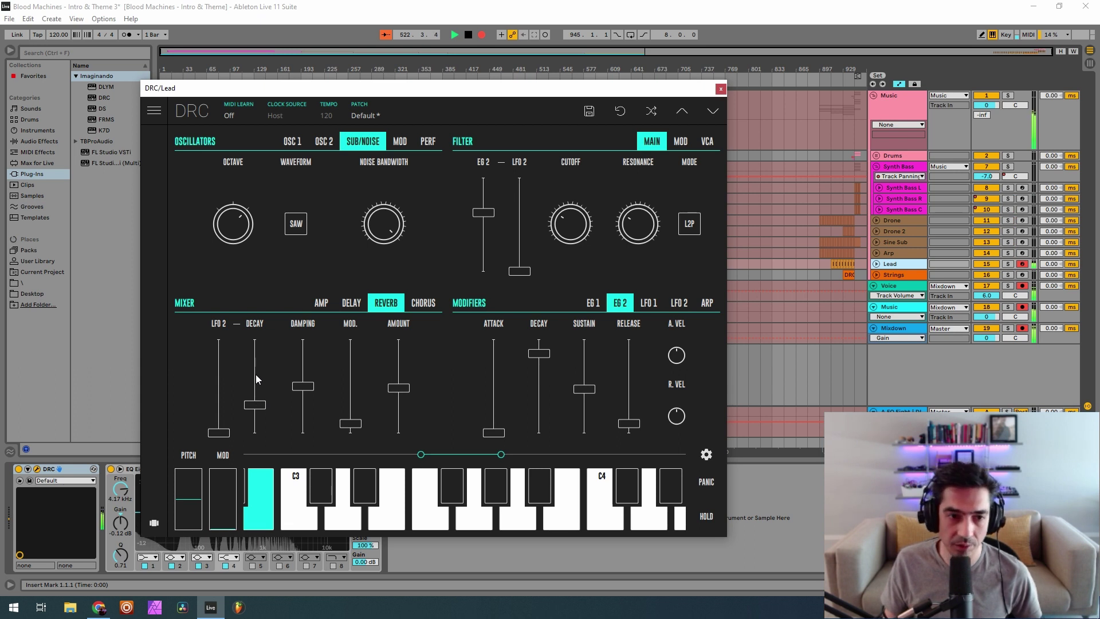
drag(261, 378, 274, 365)
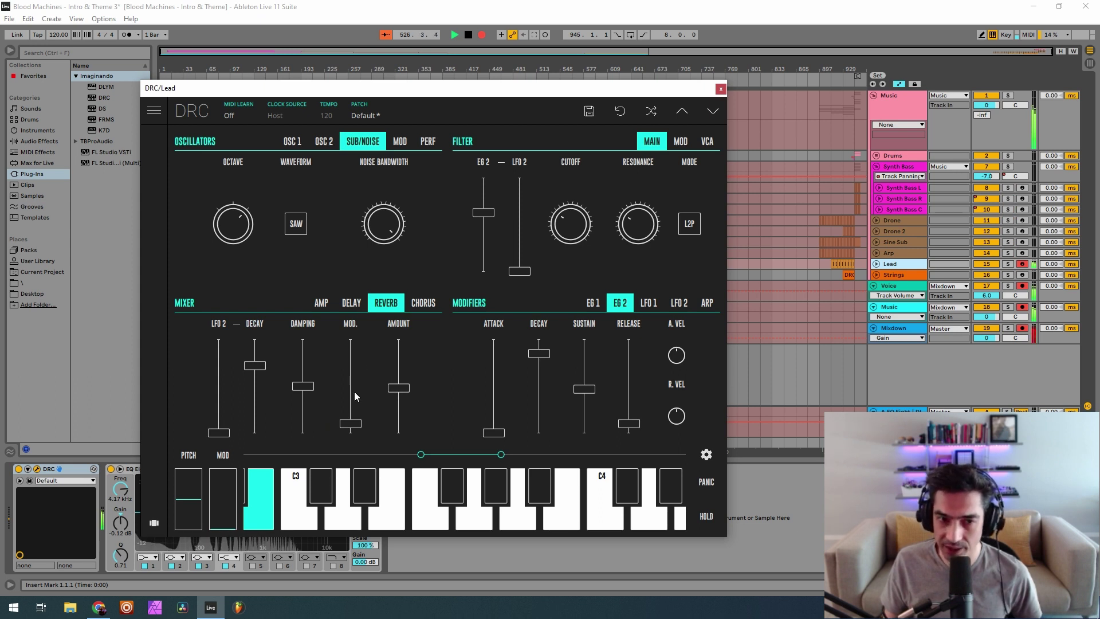
drag(354, 407, 356, 404)
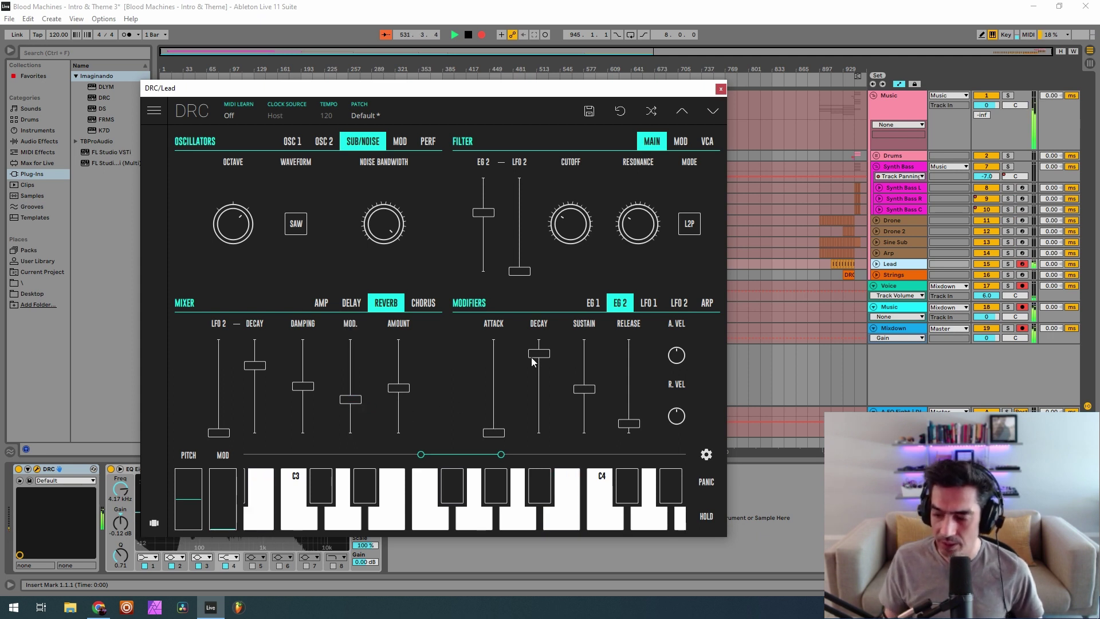
Raise the LFO 1 modulation amount on the Lead's OSC 1 and OSC 2 moderately, then close the synth.
click(400, 141)
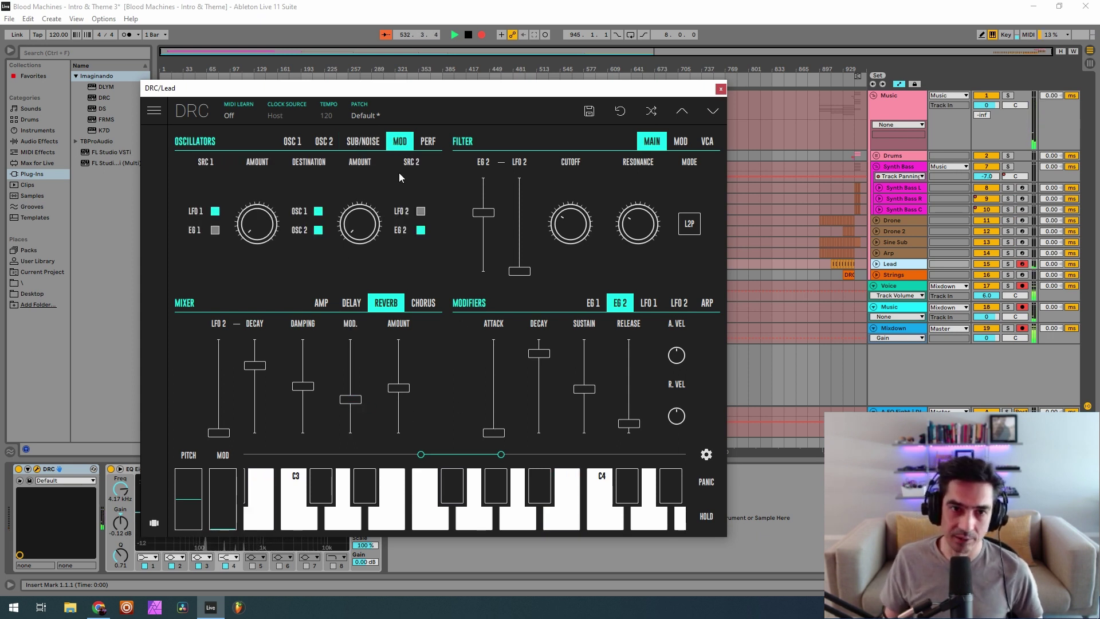
click(648, 303)
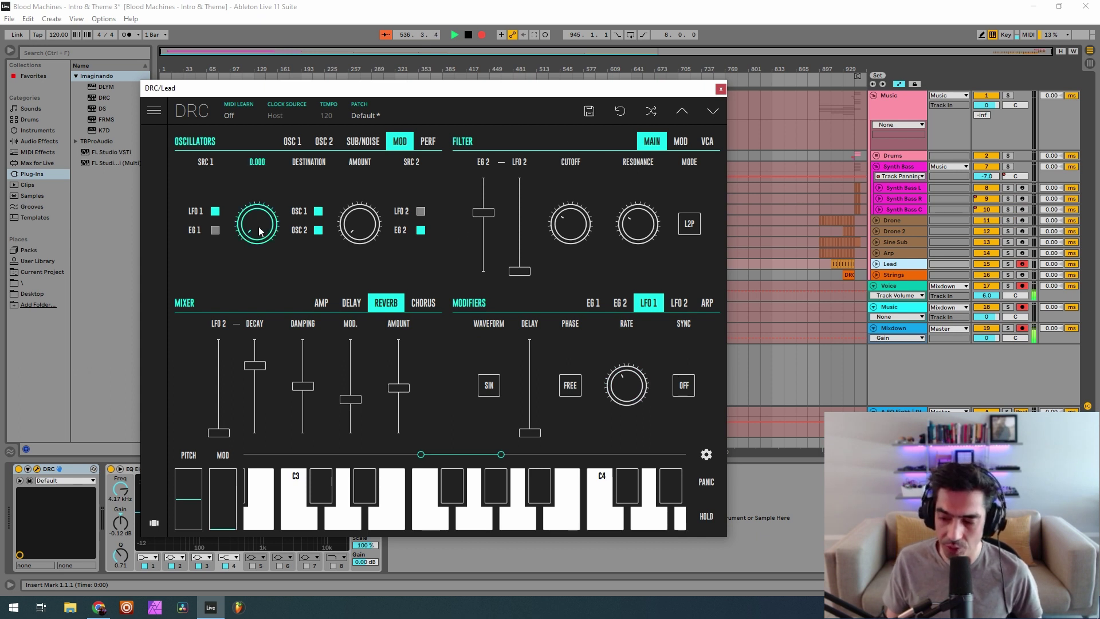
drag(259, 230, 375, 140)
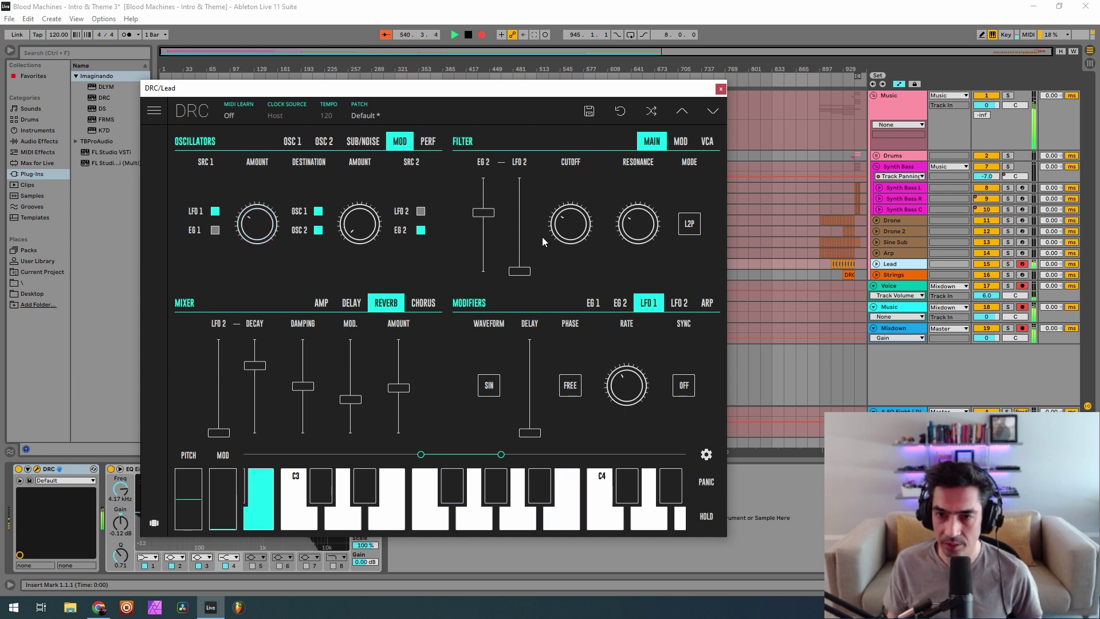
click(720, 89)
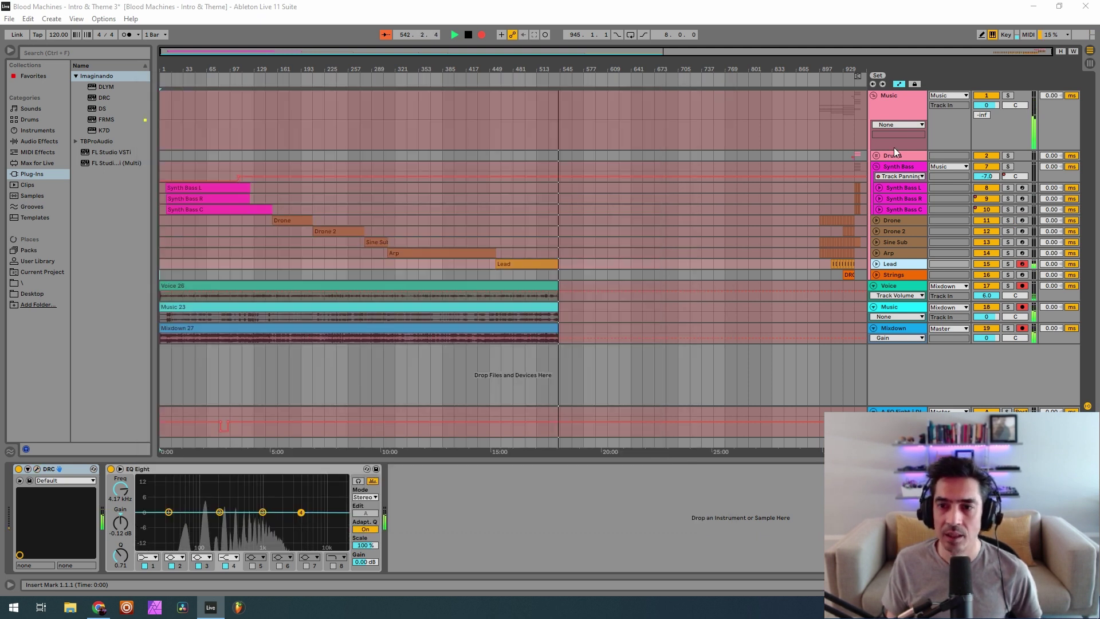
Arm the Strings track for recording and open its DRC synth with the Local Default patch loaded.
click(1023, 275)
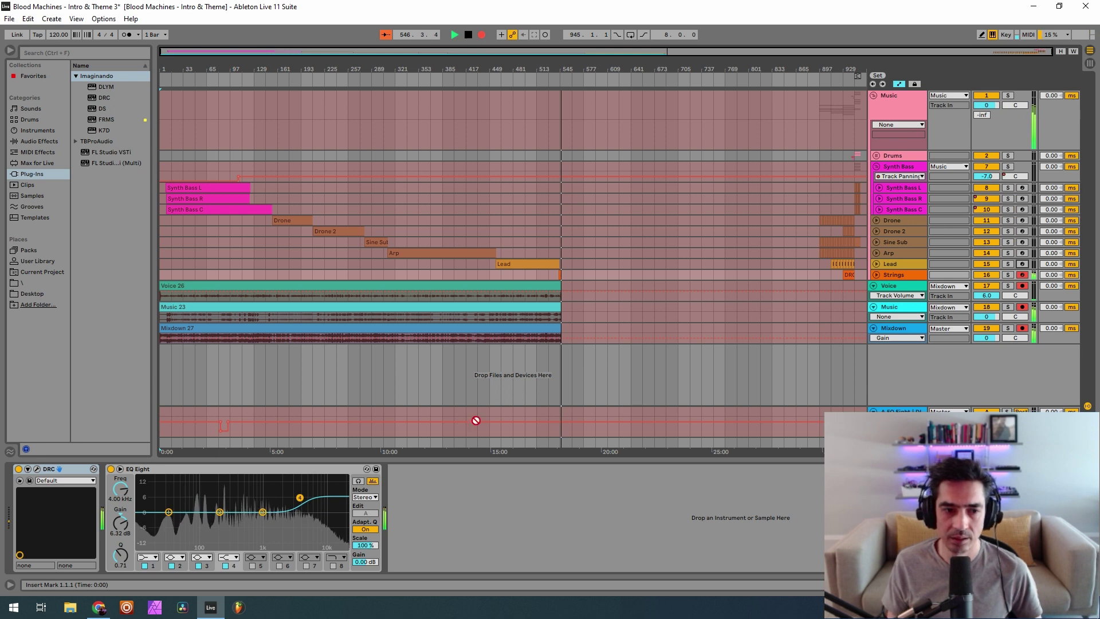
click(37, 469)
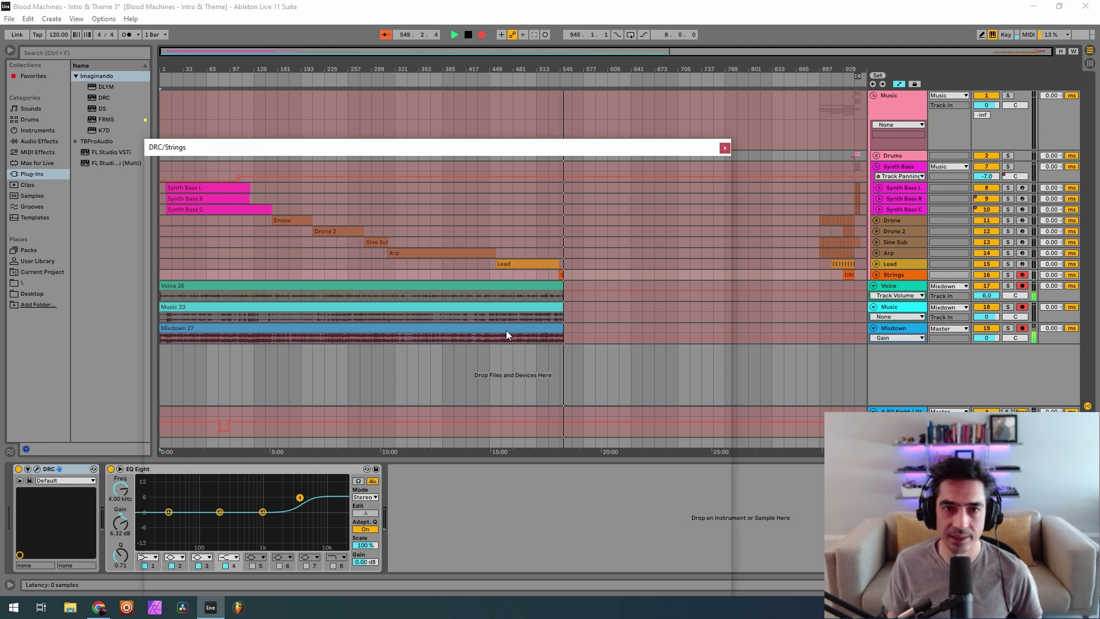
click(393, 177)
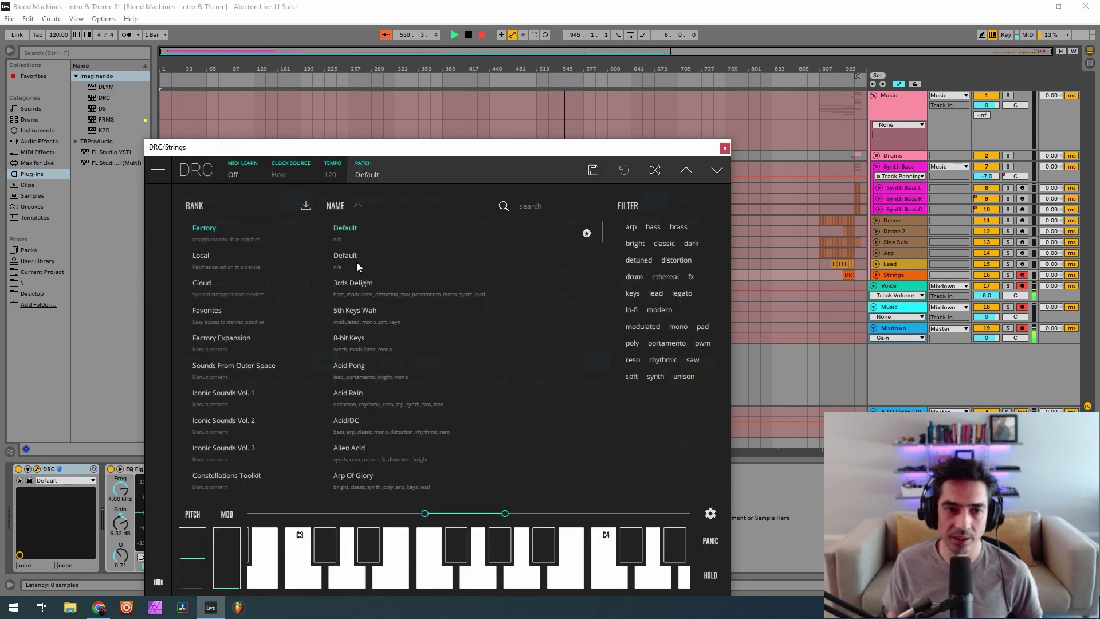
click(356, 264)
drag(407, 149, 468, 76)
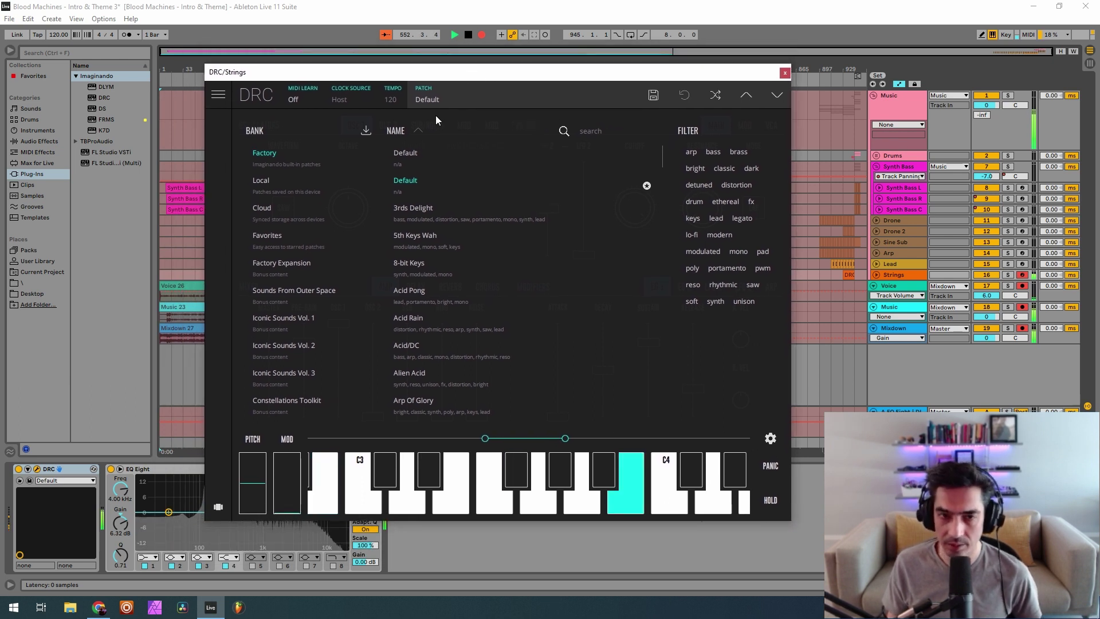
click(439, 104)
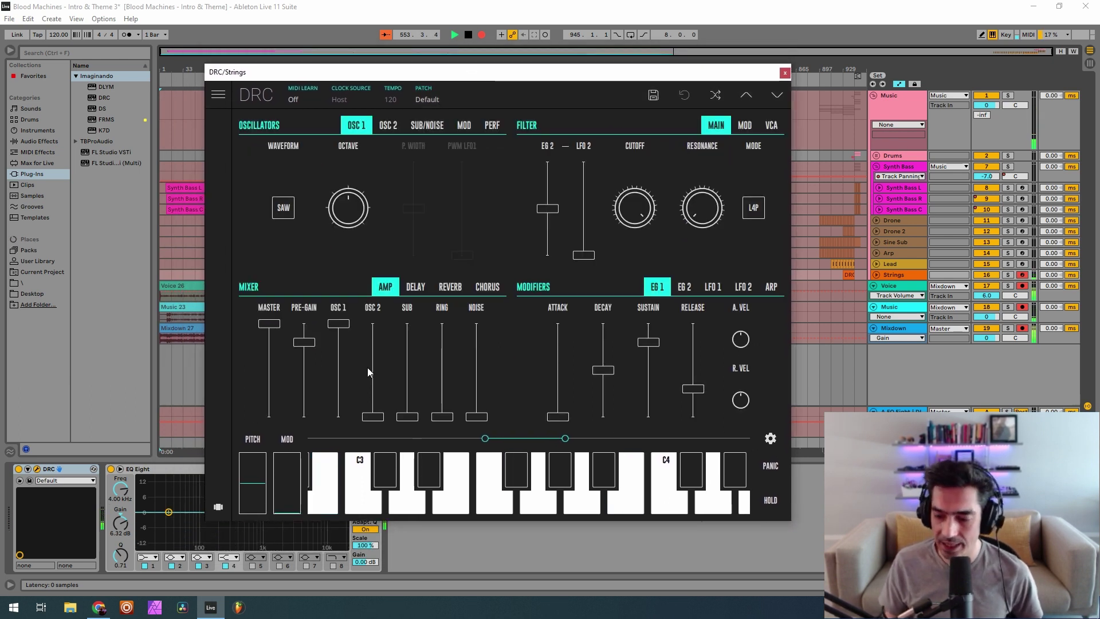
Raise the Strings' OSC 2 level to maximum and detune OSC 2 slightly upward with its fine tuning.
drag(366, 366, 389, 135)
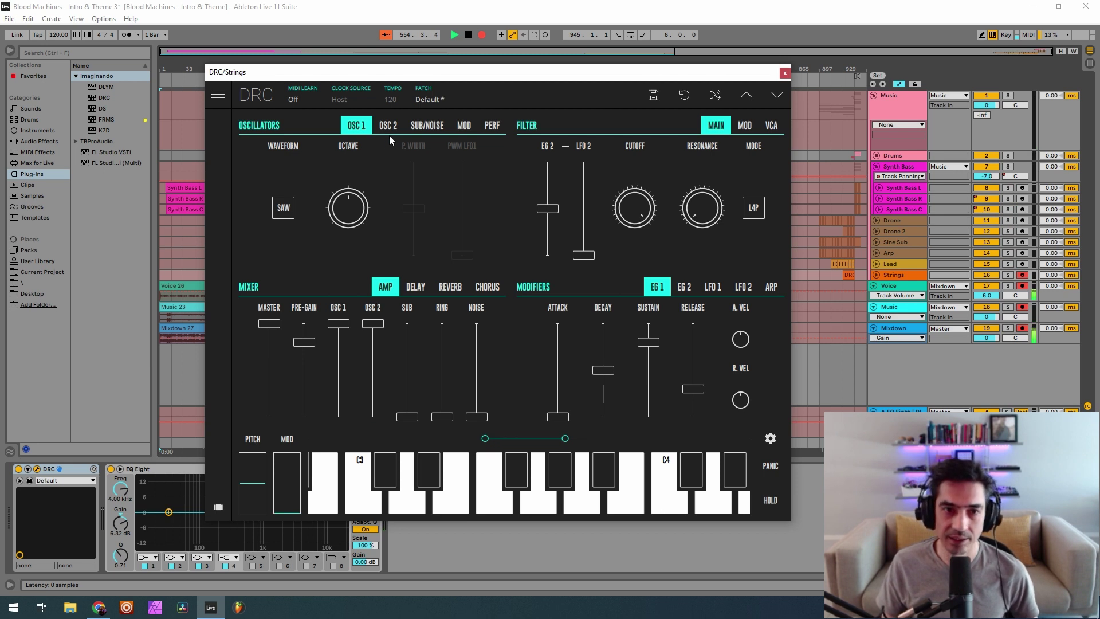
click(392, 132)
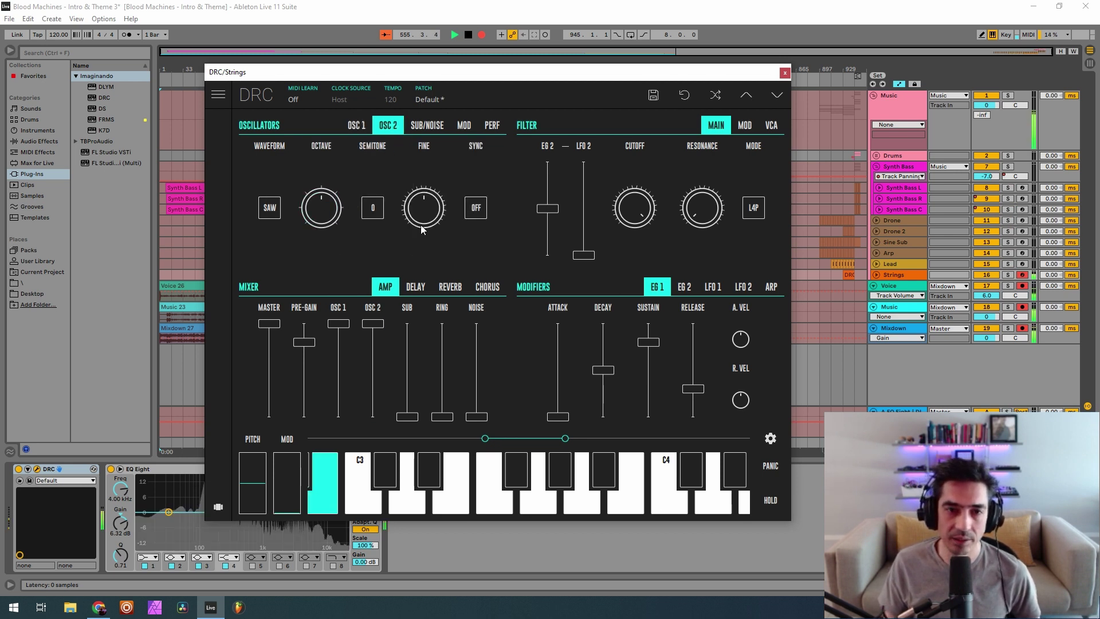
mouse_move(421, 229)
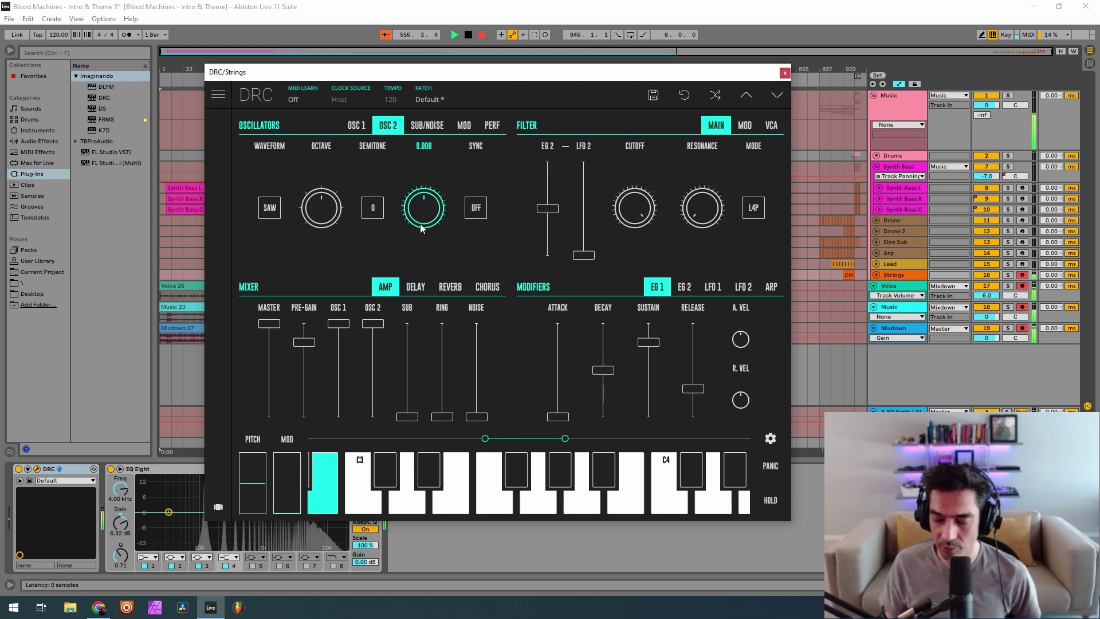
drag(420, 227, 467, 210)
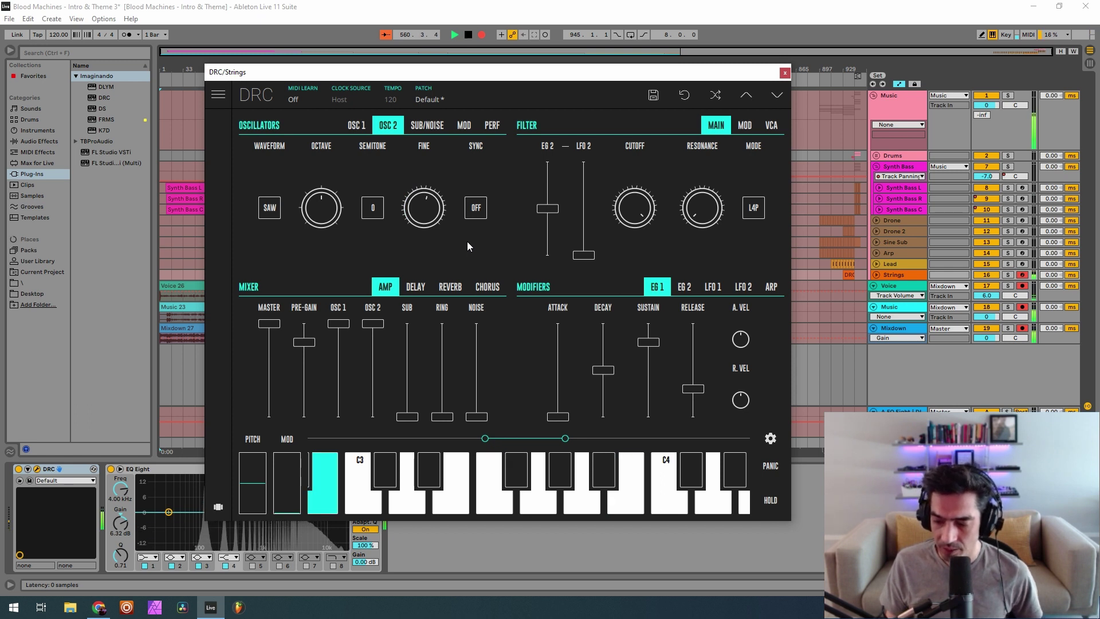
Set the Strings' sub oscillator to a SQR waveform with a raised octave and bring its level up to about 0.6.
click(416, 127)
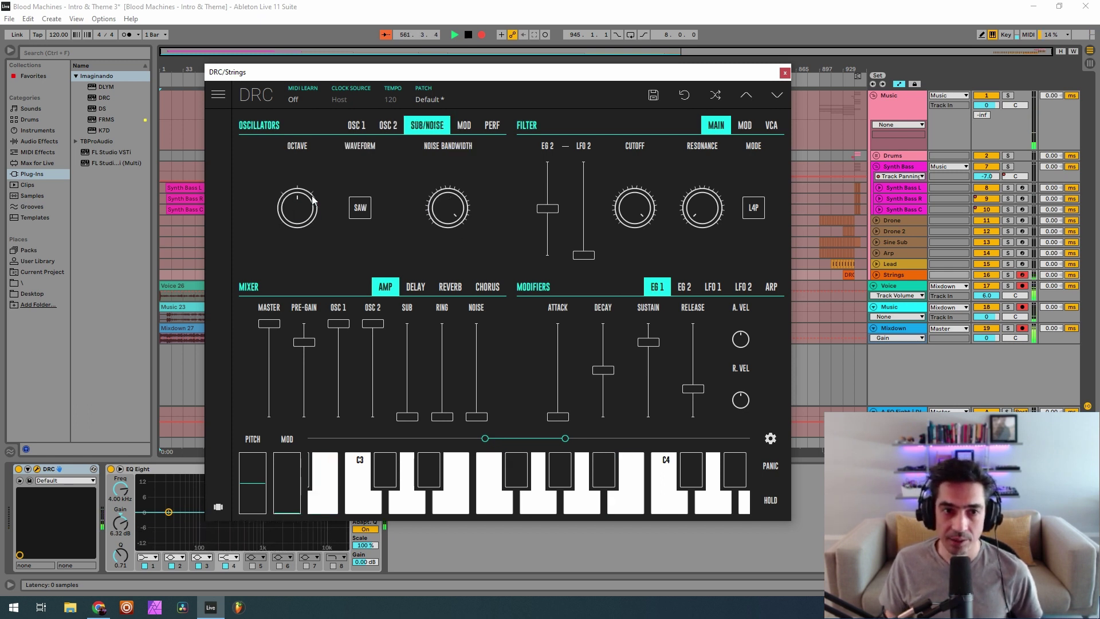
click(364, 210)
click(367, 200)
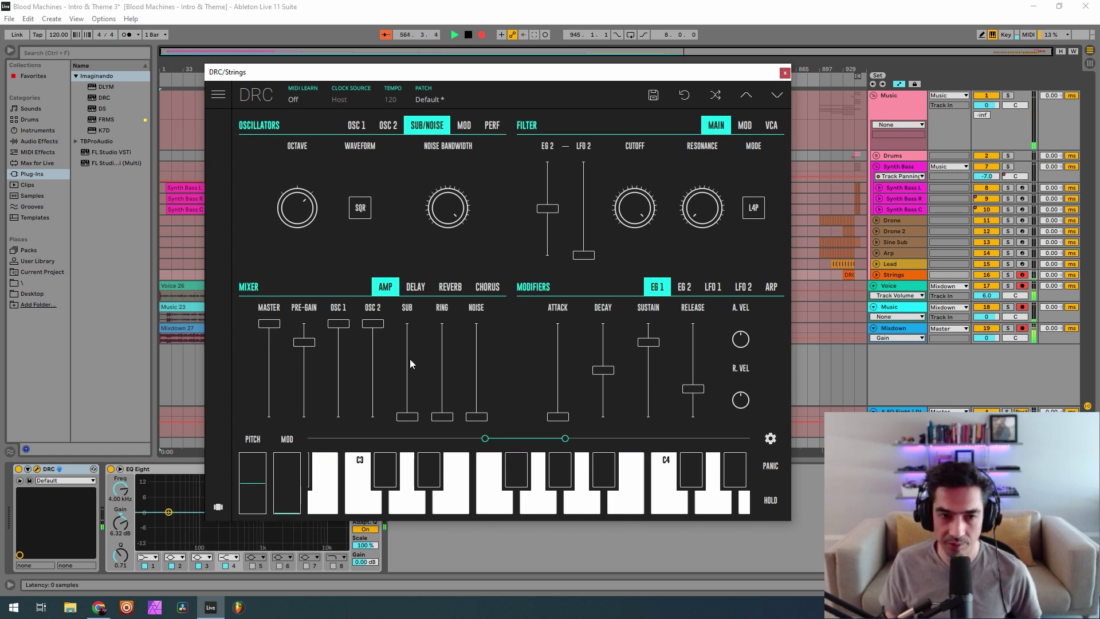
drag(409, 387, 484, 364)
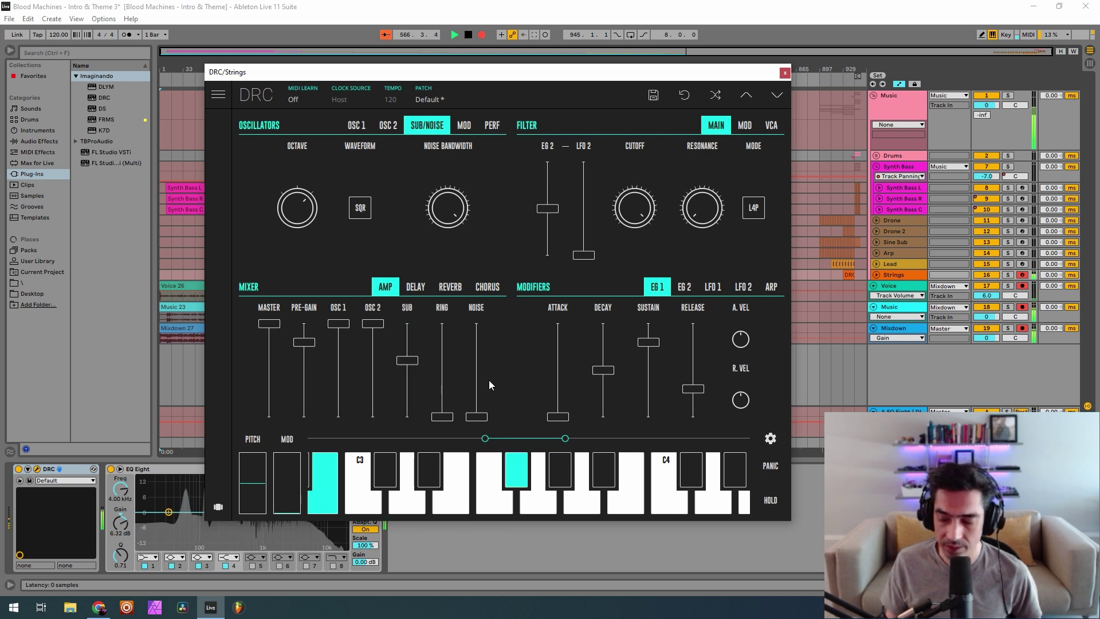
drag(305, 344, 315, 346)
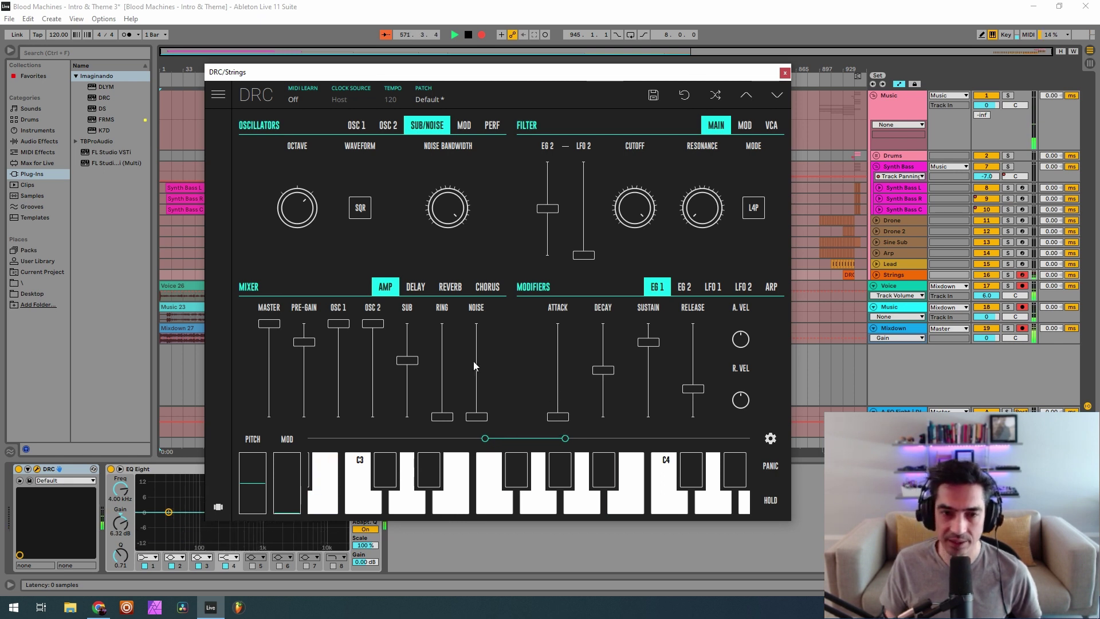
Raise the Strings' ring level to roughly 70 percent and the noise level to about 0.51.
drag(442, 416, 469, 352)
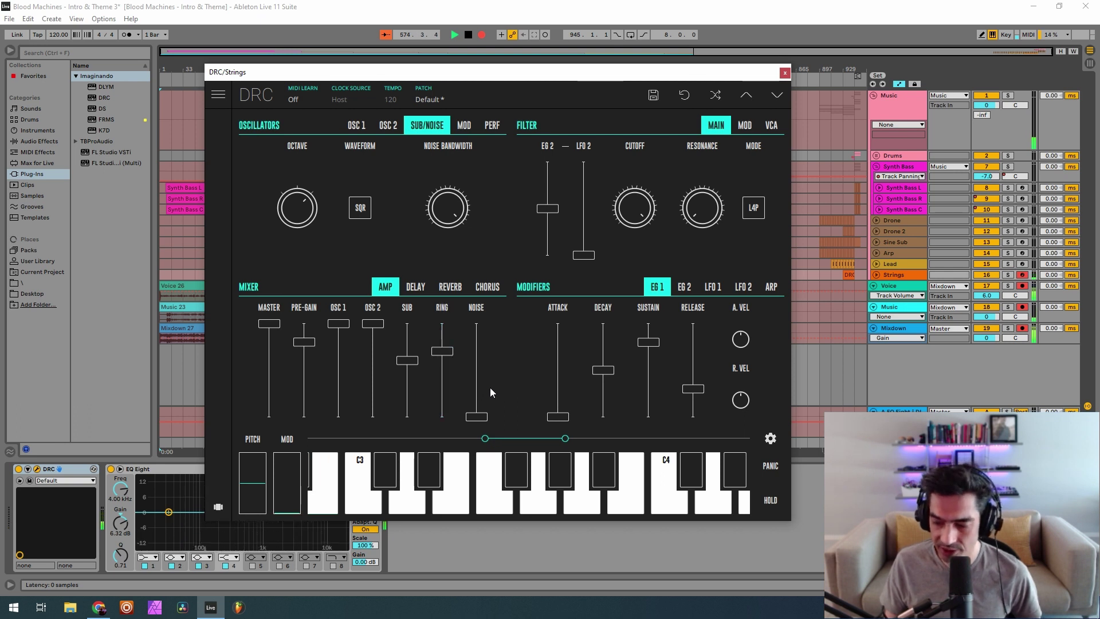
drag(477, 416, 502, 371)
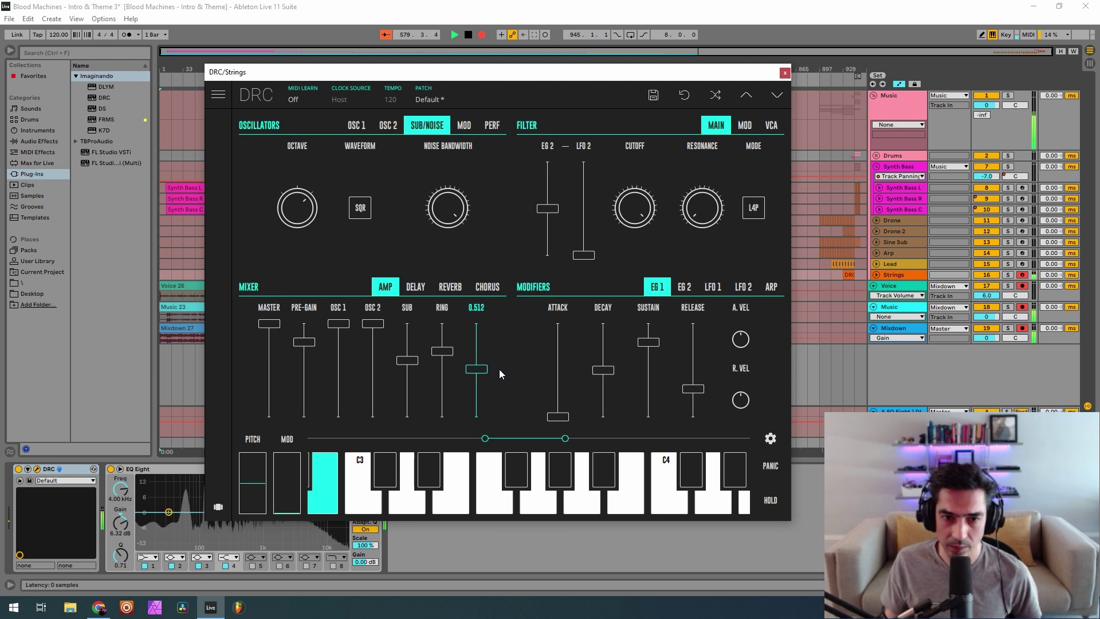
drag(499, 369, 484, 372)
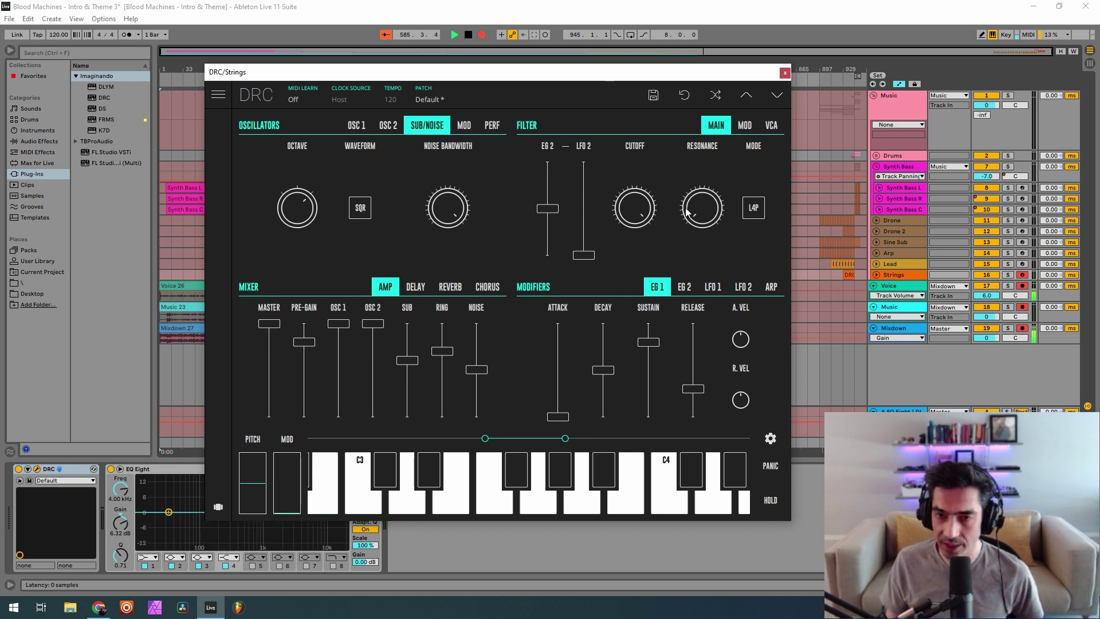
Lower the Strings' filter cutoff to about 0.9, raise the resonance a little, and set the filter's keyboard modulation slightly below centre.
drag(627, 205, 623, 227)
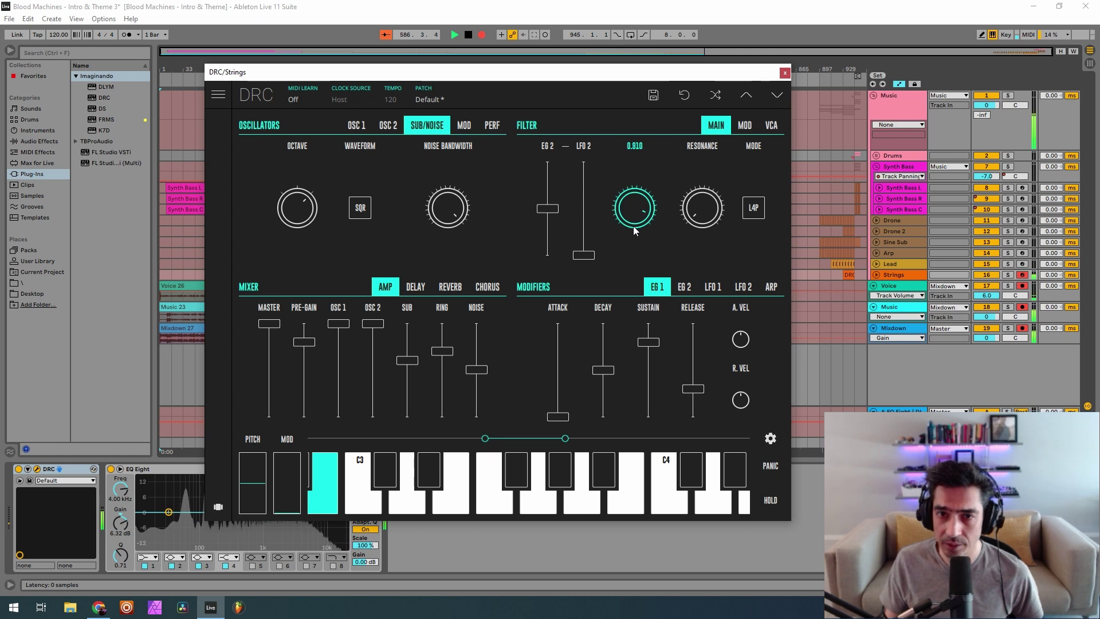
drag(647, 225, 717, 167)
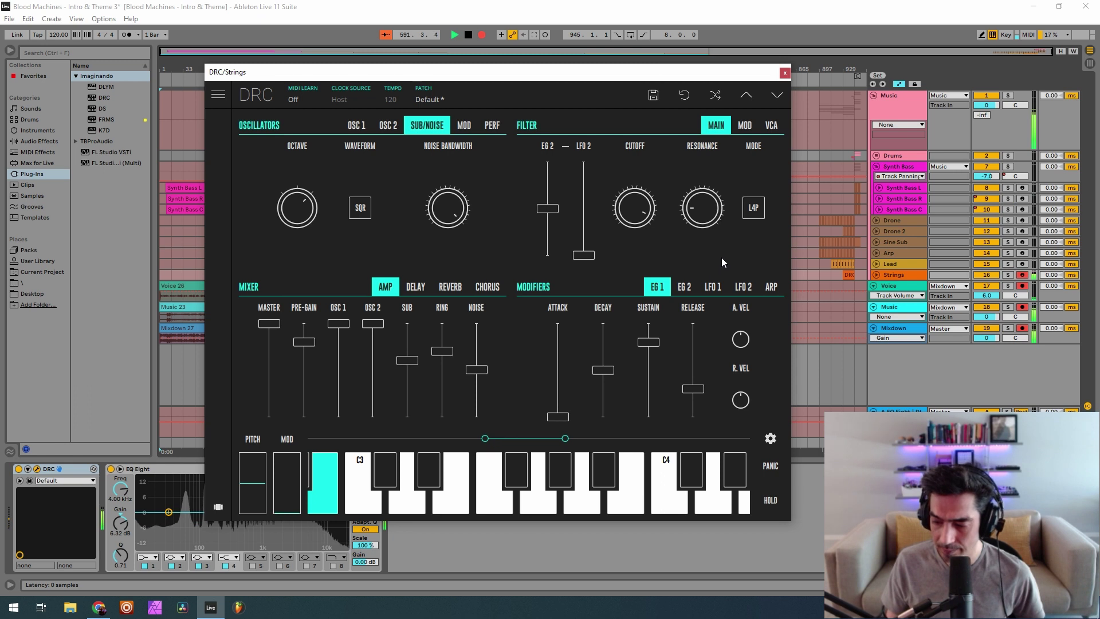
click(744, 125)
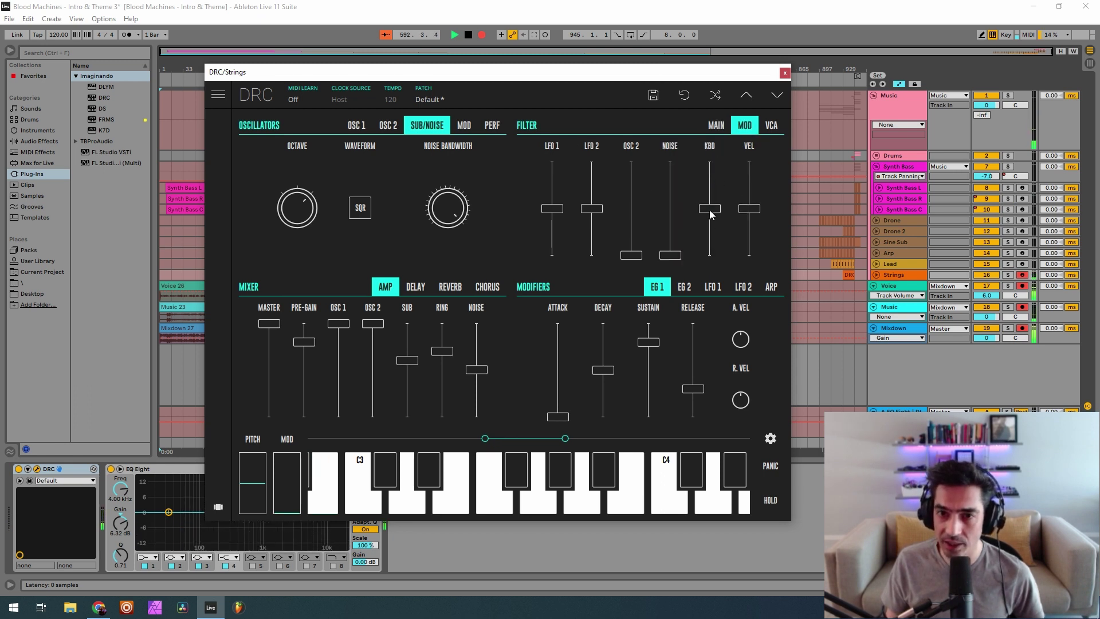
drag(711, 213, 717, 216)
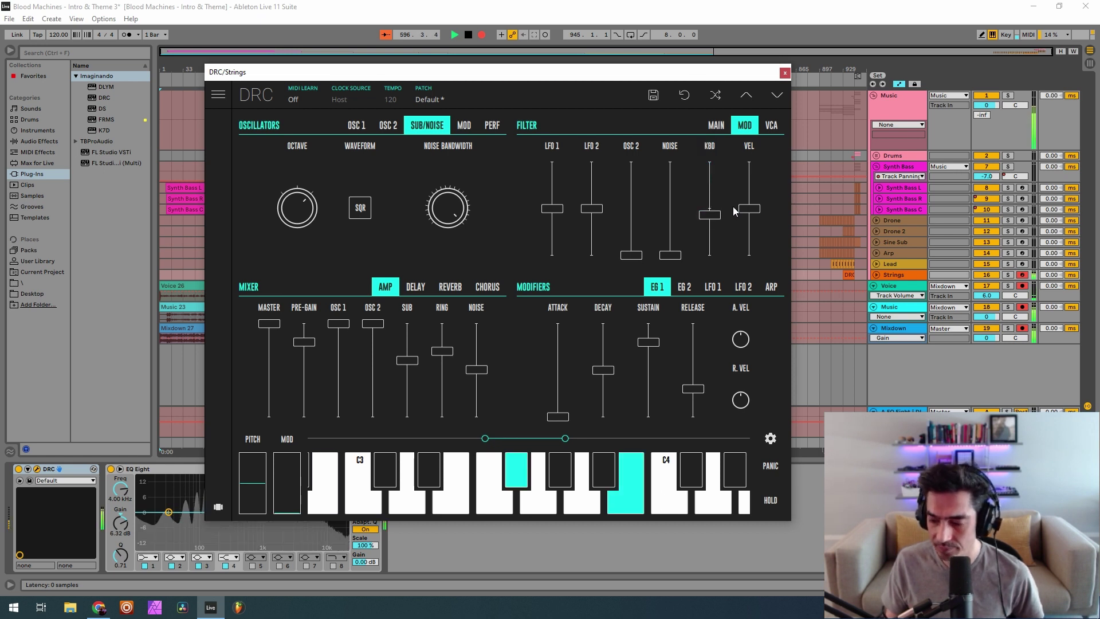
Lower the Strings' VCA keyboard modulation to well below centre.
click(772, 131)
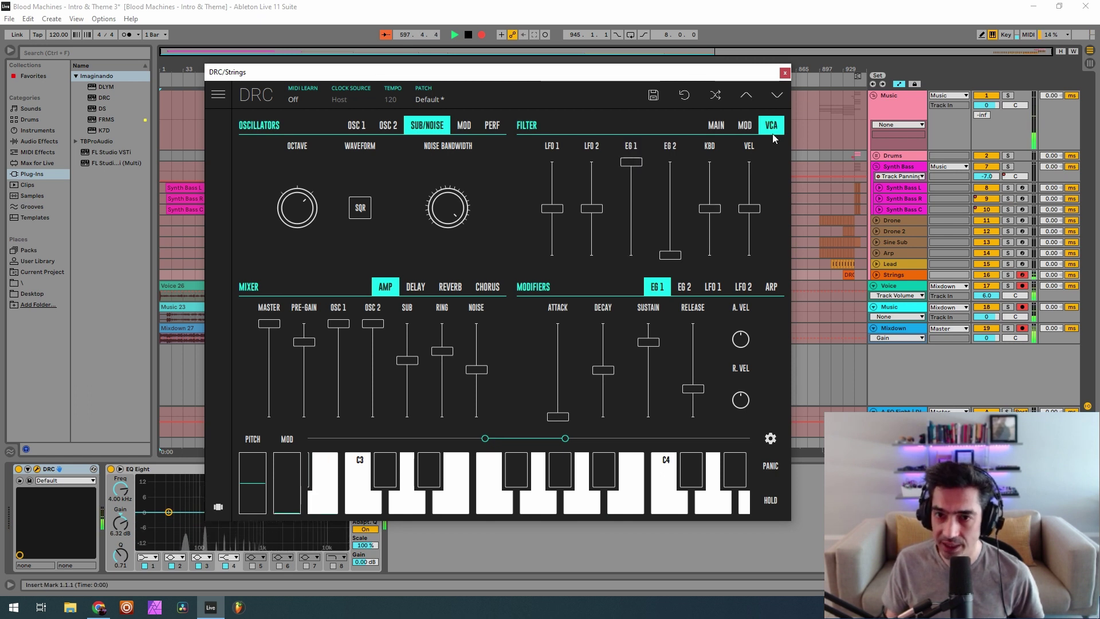
click(706, 235)
drag(706, 233, 705, 240)
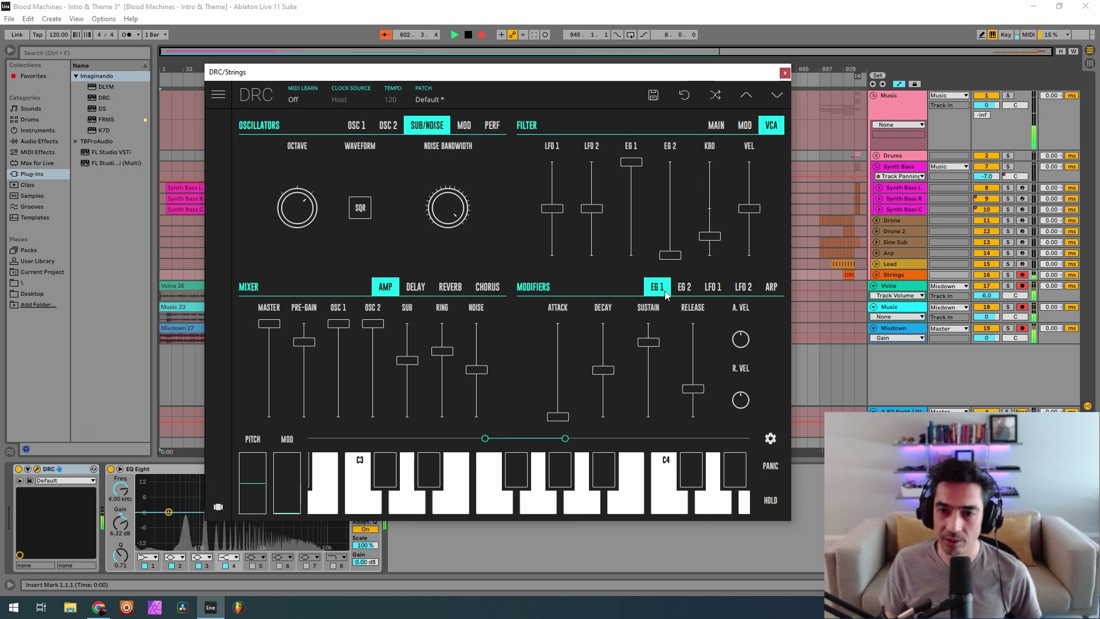
Lengthen the Strings' EG 1 attack slightly and raise the EG 2 attack just above its minimum.
drag(558, 415, 567, 403)
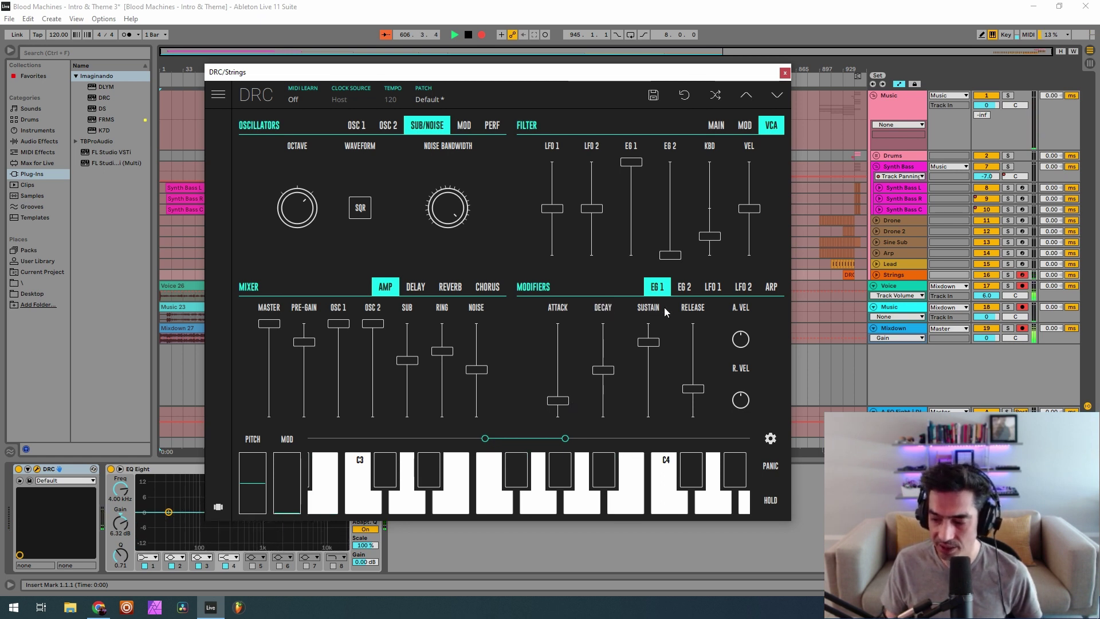
click(684, 288)
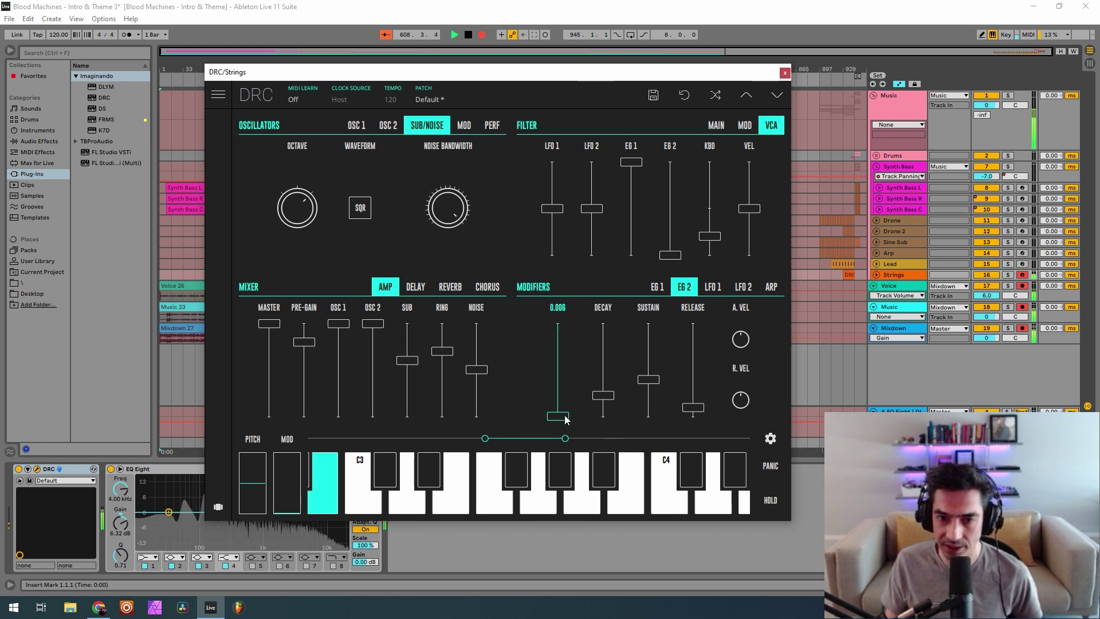
drag(562, 417, 571, 415)
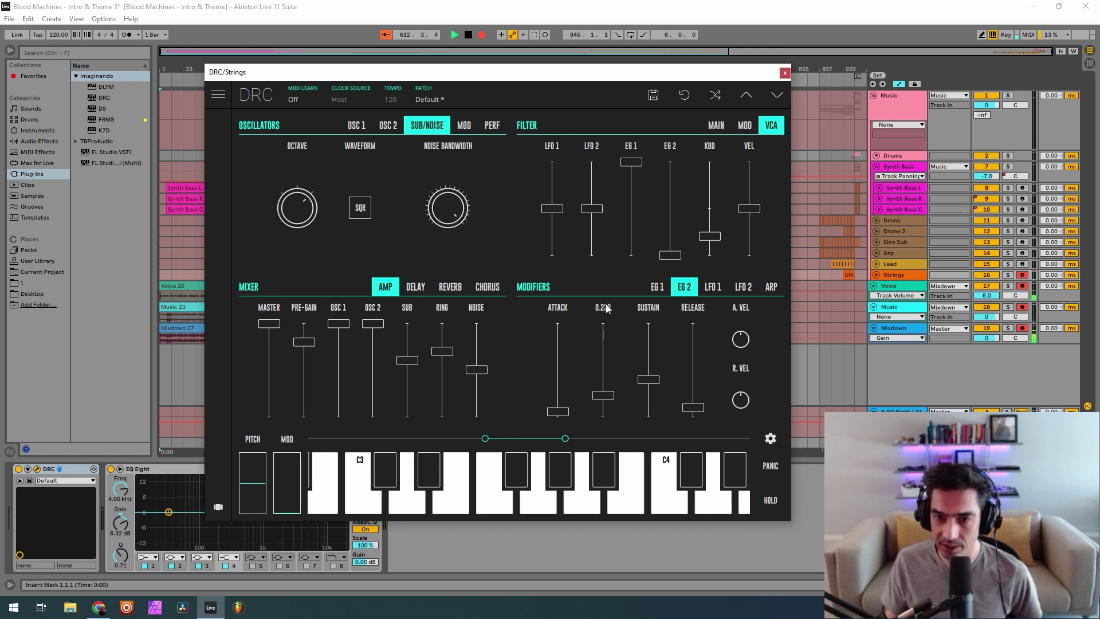
Raise the Strings' reverb amount and decay to somewhat above halfway, and its reverb modulation to about a quarter.
click(450, 287)
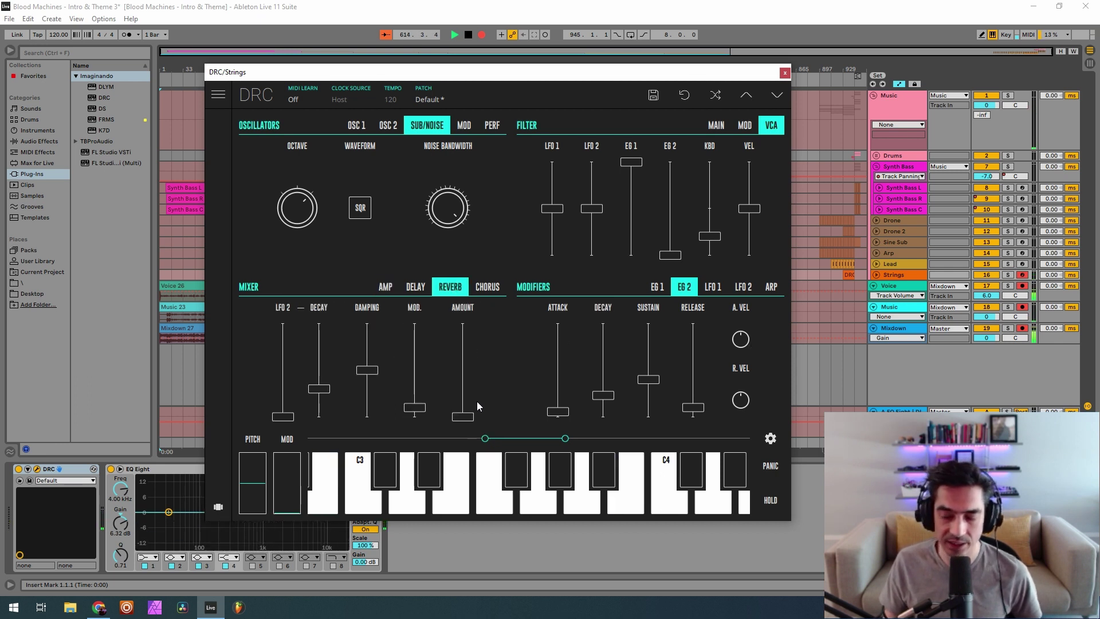
drag(464, 395, 538, 359)
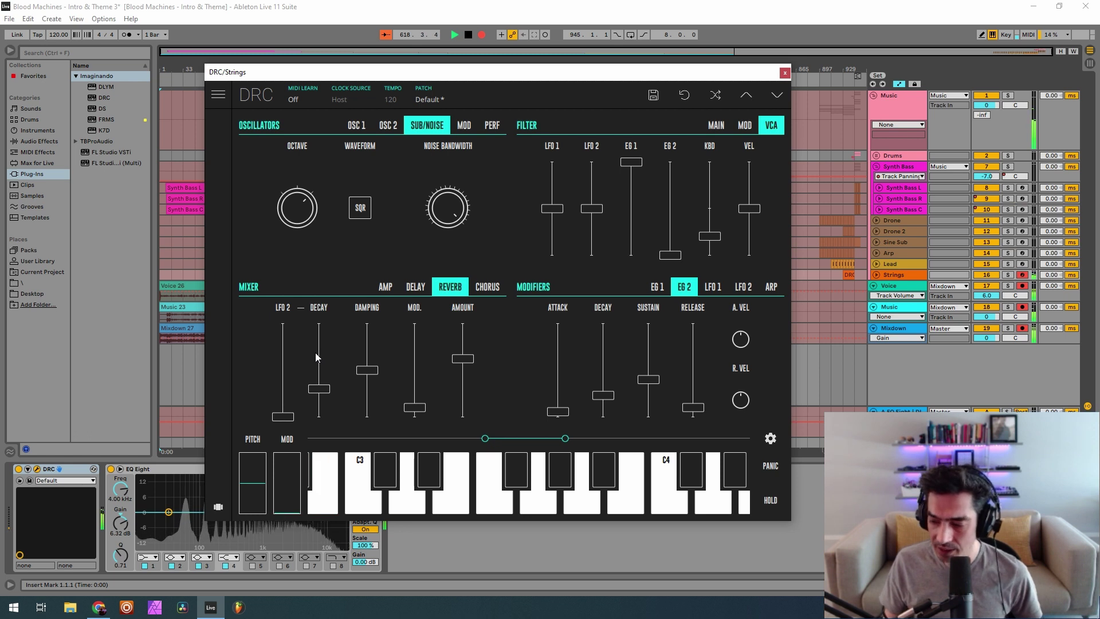
drag(316, 354, 330, 354)
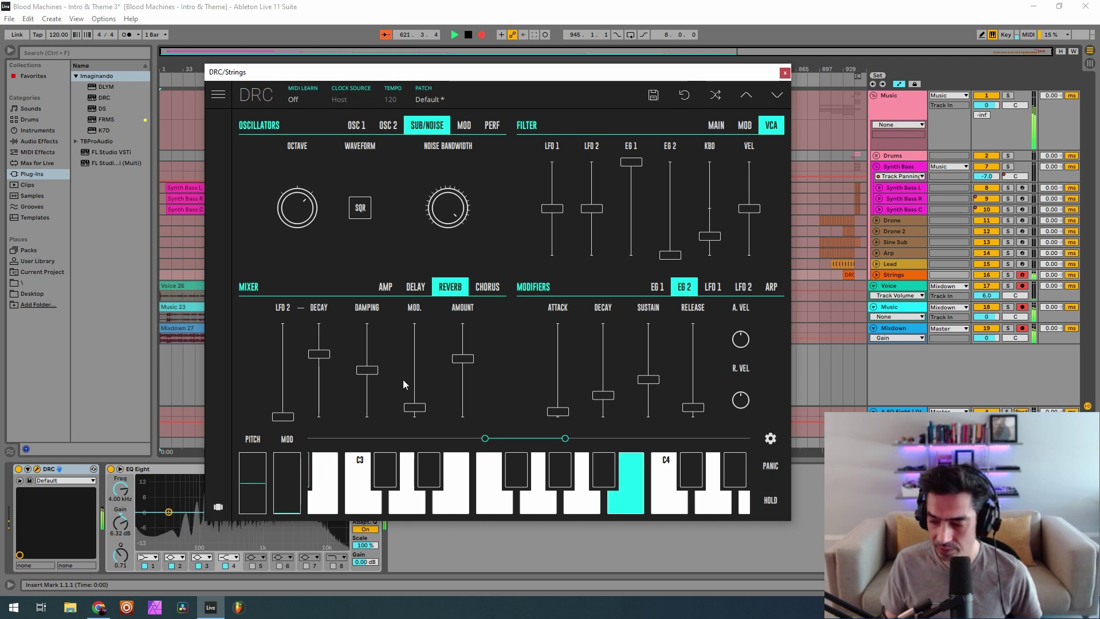
mouse_move(415, 408)
mouse_down()
mouse_move(414, 386)
mouse_move(404, 394)
mouse_up()
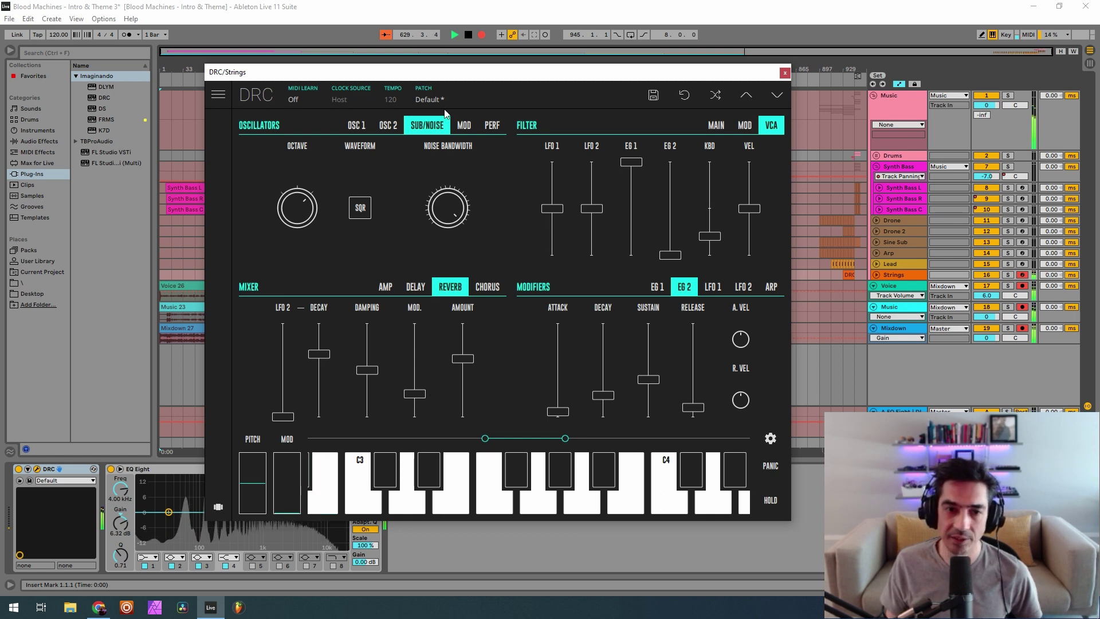
Compare the edited Strings patch with the stock Default patch, then close the synth.
click(385, 286)
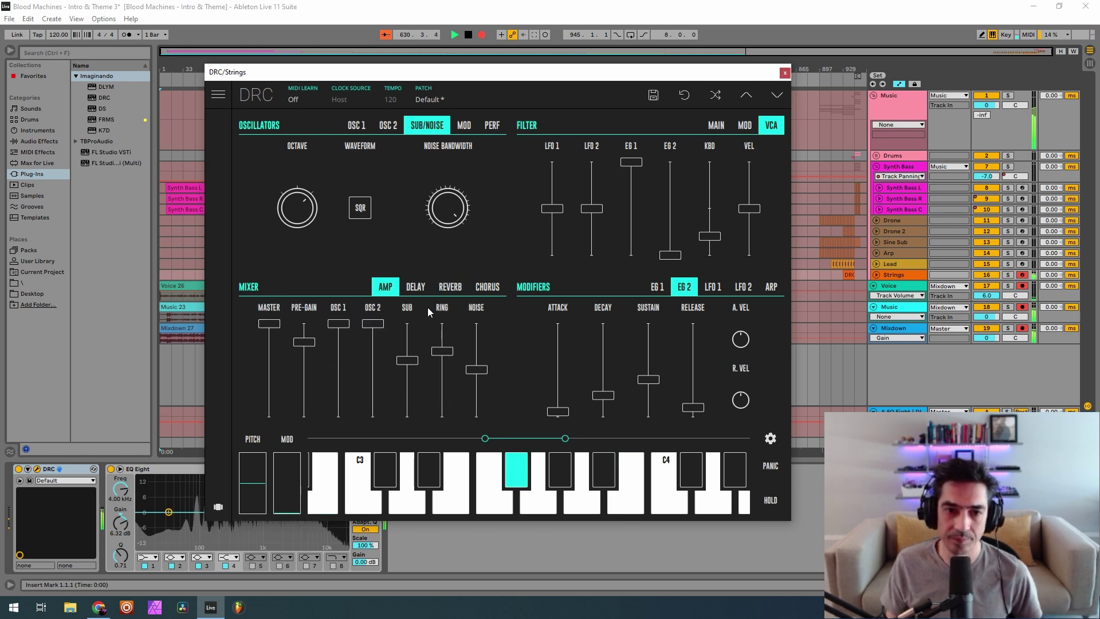
click(431, 99)
click(419, 157)
click(462, 91)
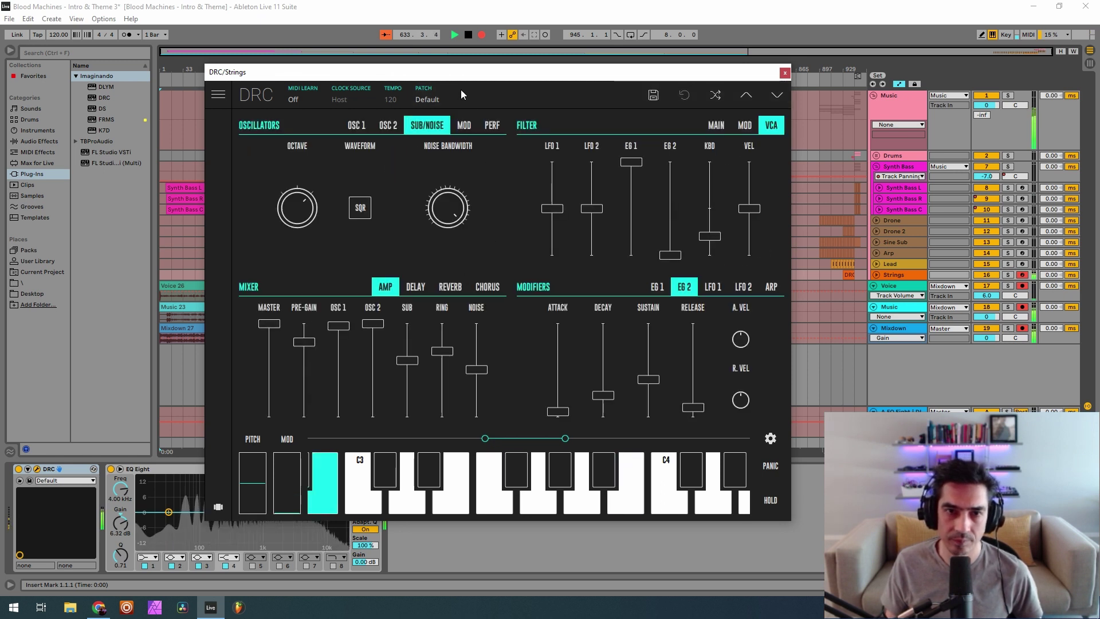
click(429, 99)
click(409, 172)
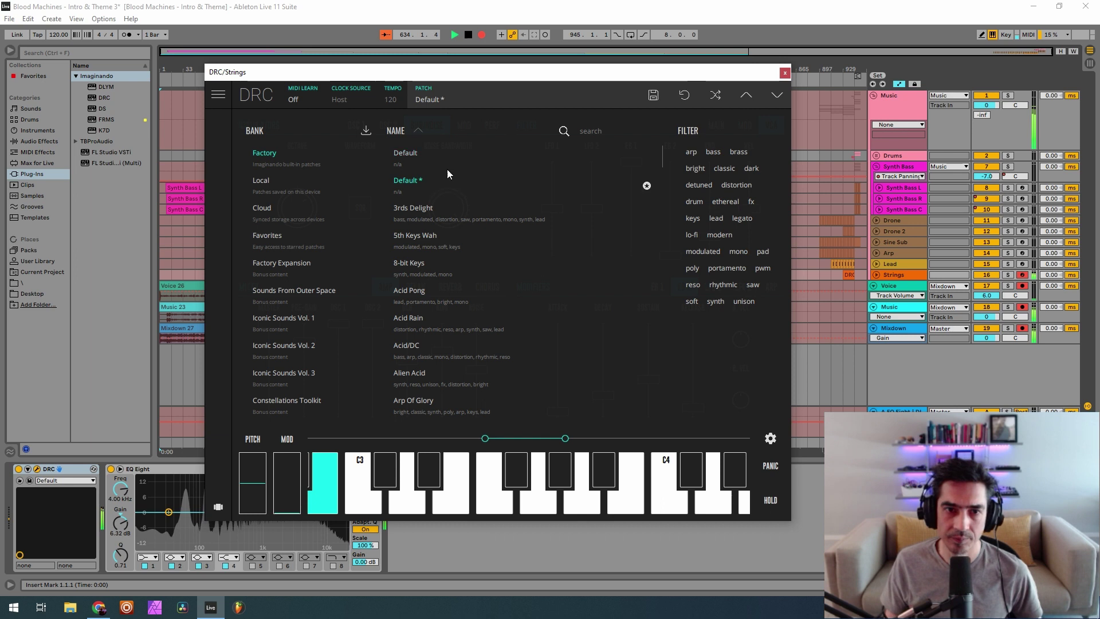
click(784, 74)
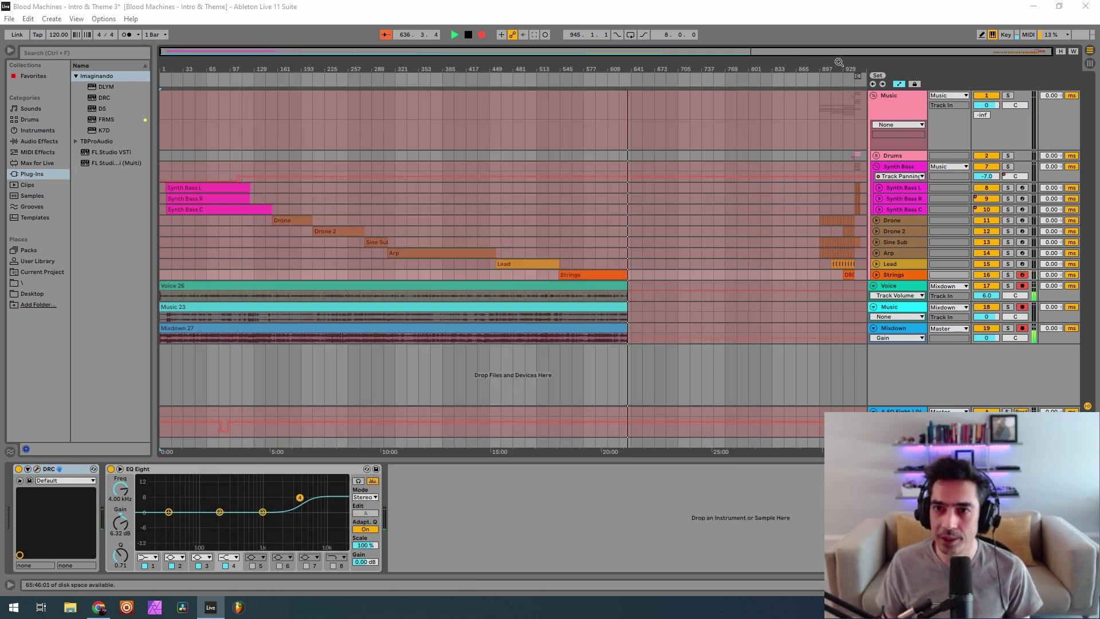
Move the full-song clips across the instrument tracks earlier so the section starts at bar 657, and restart recording.
drag(840, 57, 840, 100)
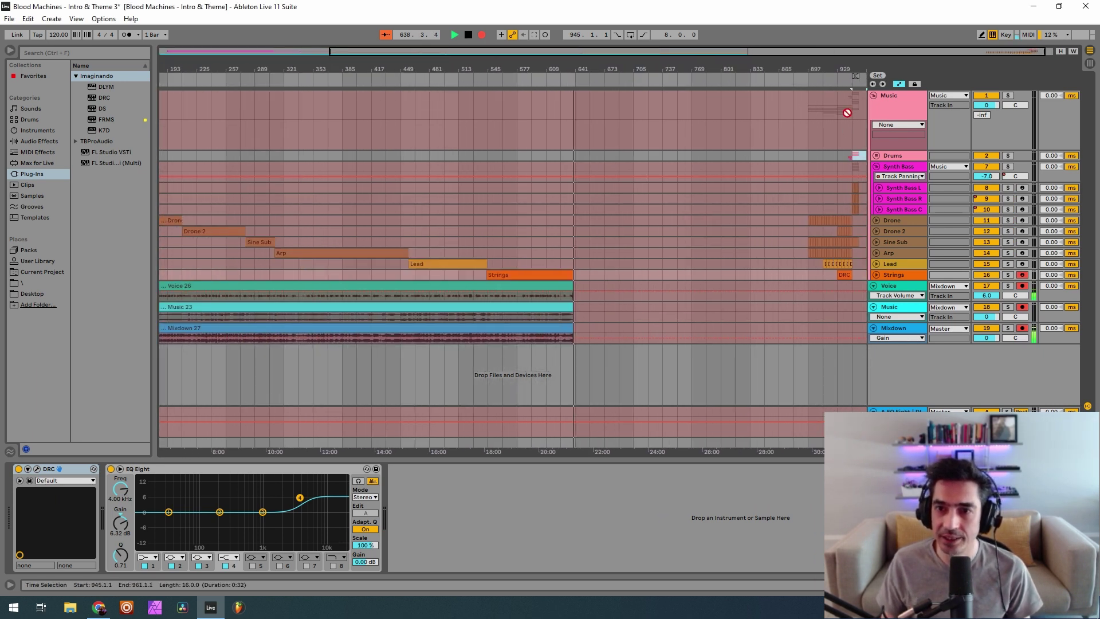
click(844, 156)
drag(844, 153, 865, 161)
click(833, 363)
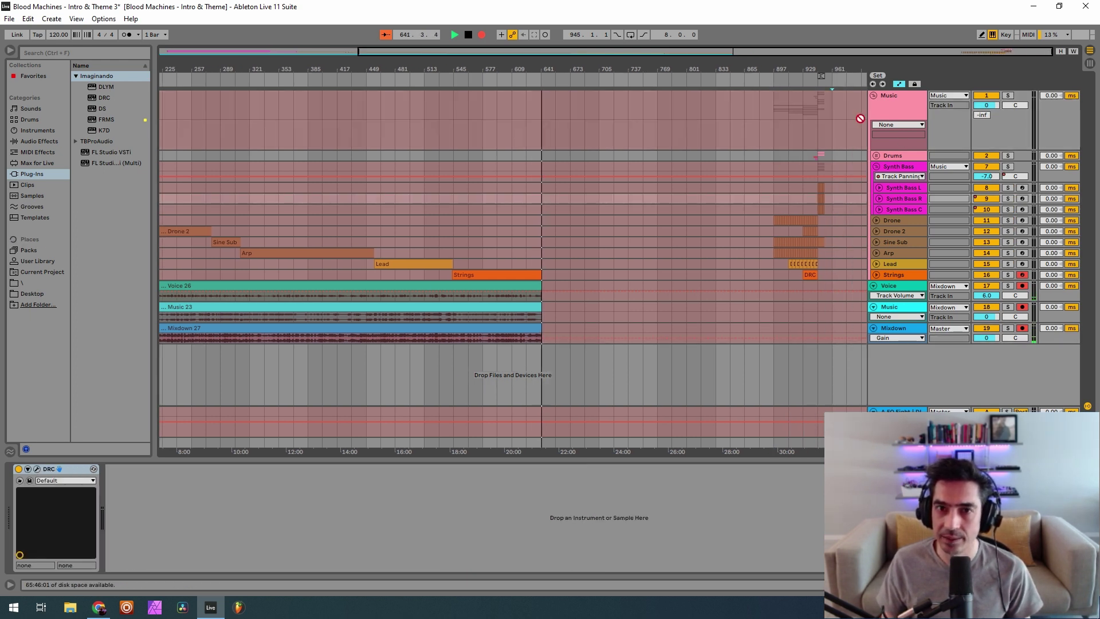
click(481, 35)
drag(774, 153, 1029, 277)
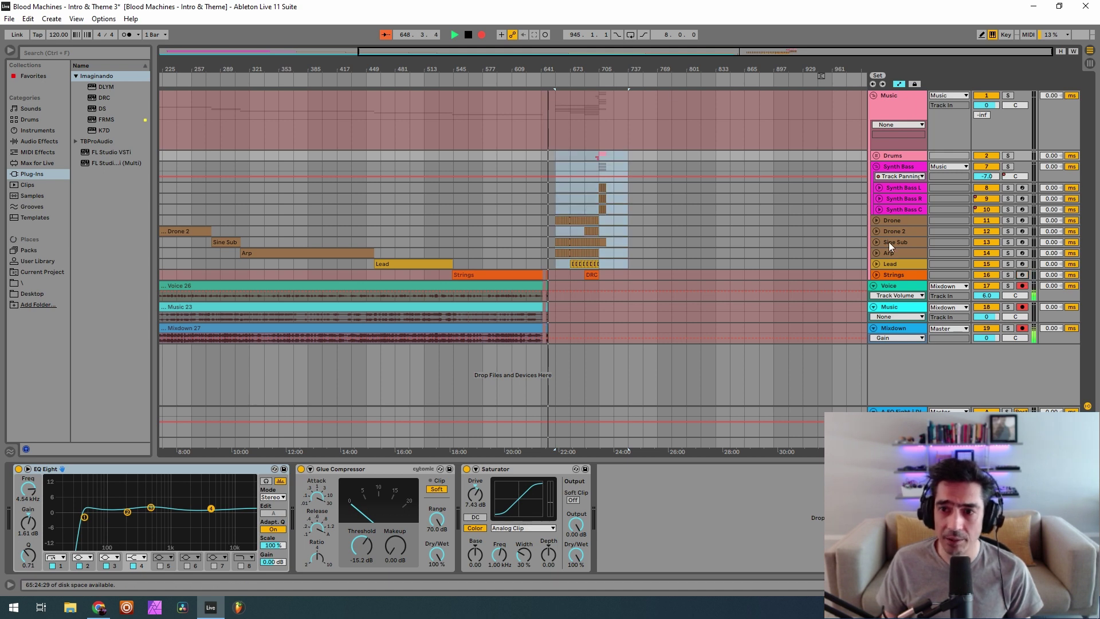
Unfold the Arp track's DRC filter automation, select the Voice track, and follow playback of the full-song section from bar 657.
click(875, 253)
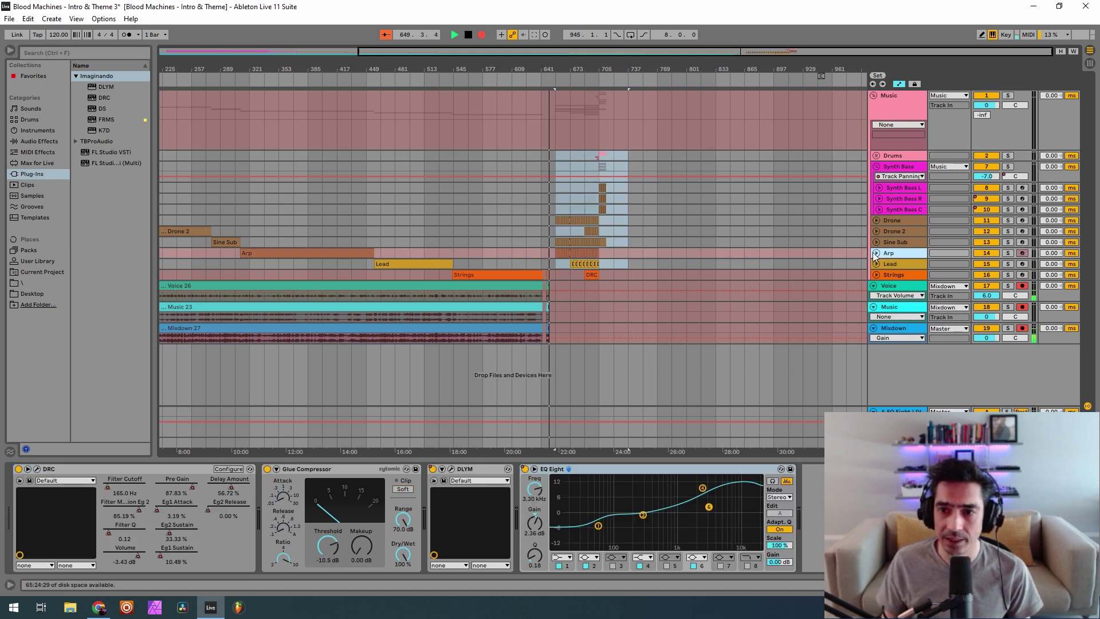
click(874, 253)
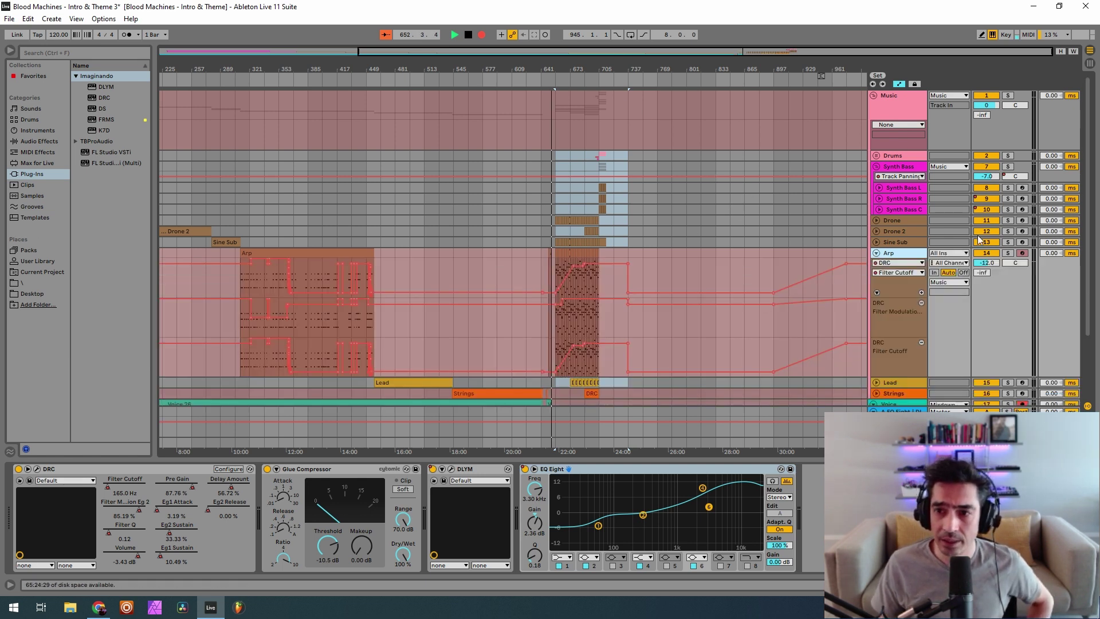
scroll(902, 350, down, 3)
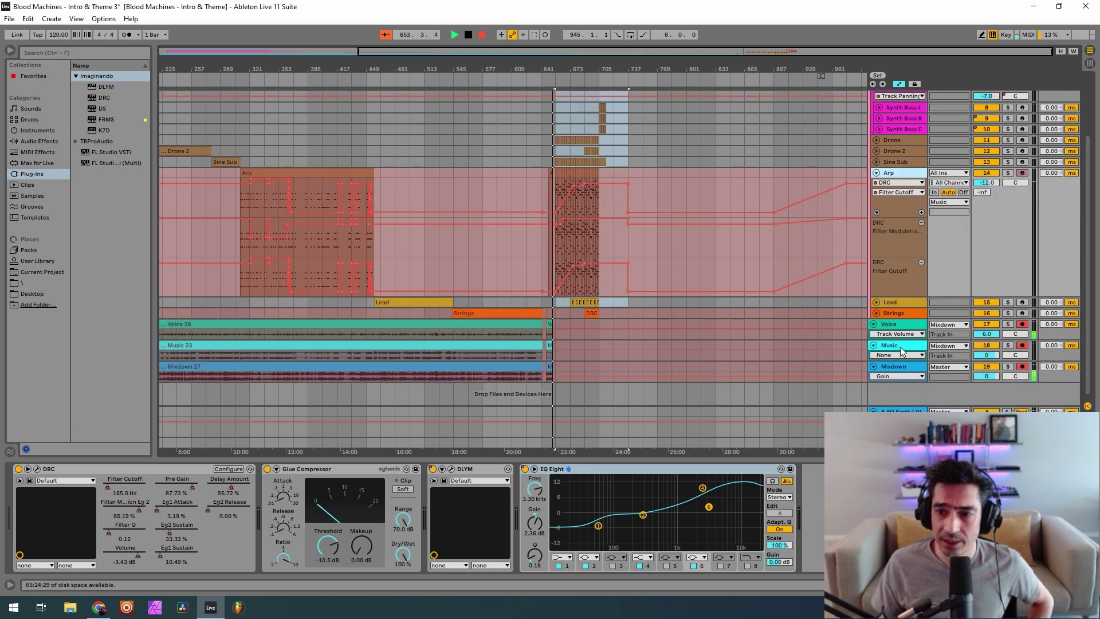
click(898, 328)
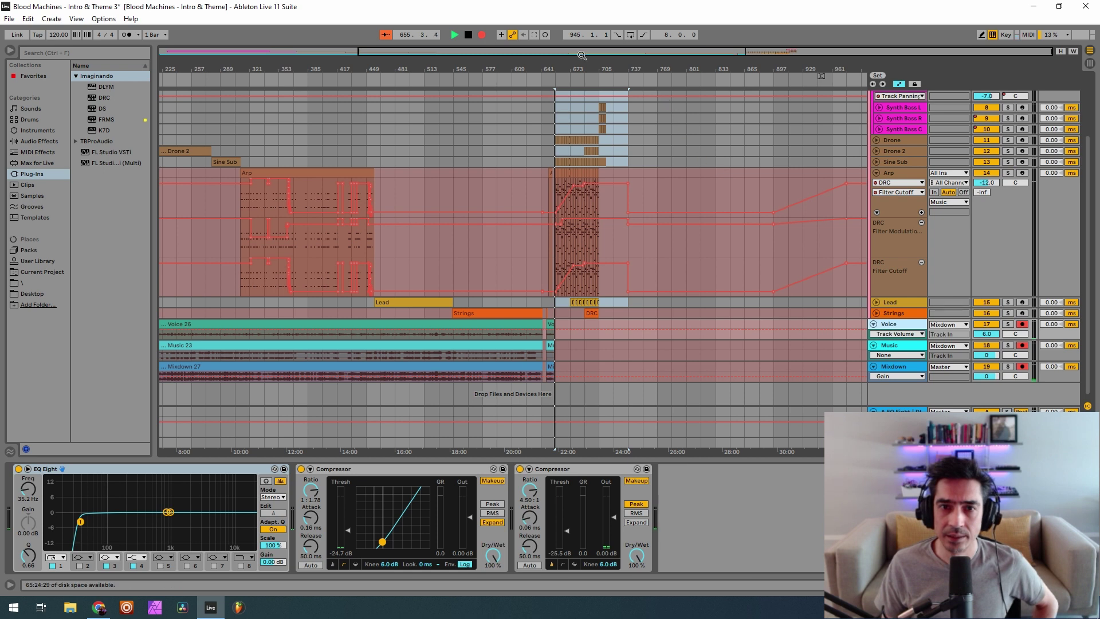
drag(573, 63, 473, 63)
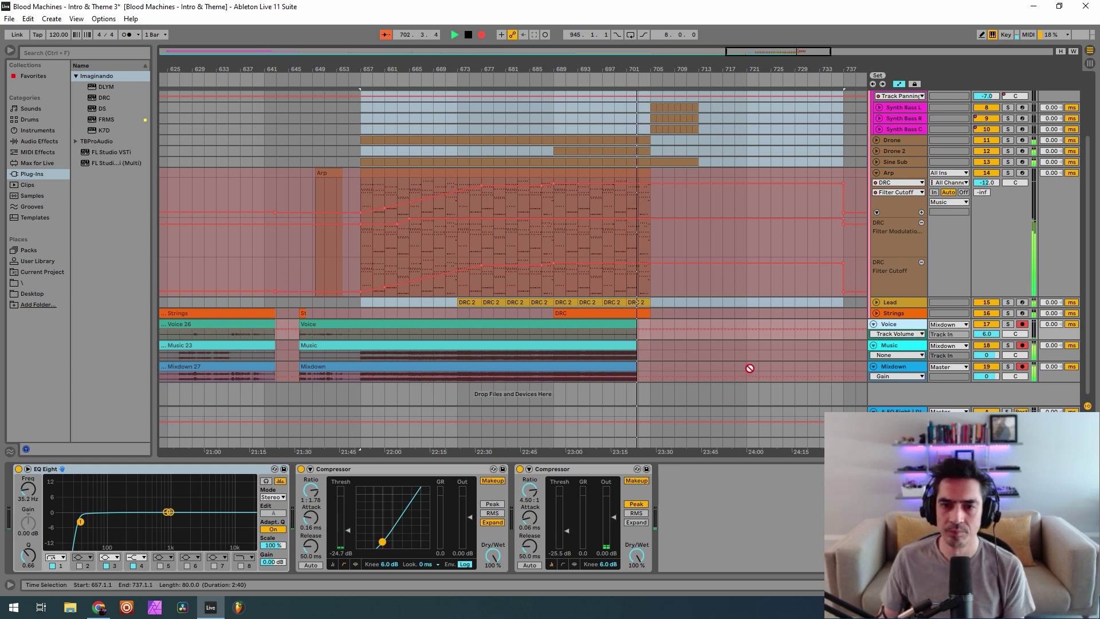
scroll(712, 420, up, 5)
scroll(730, 339, down, 1)
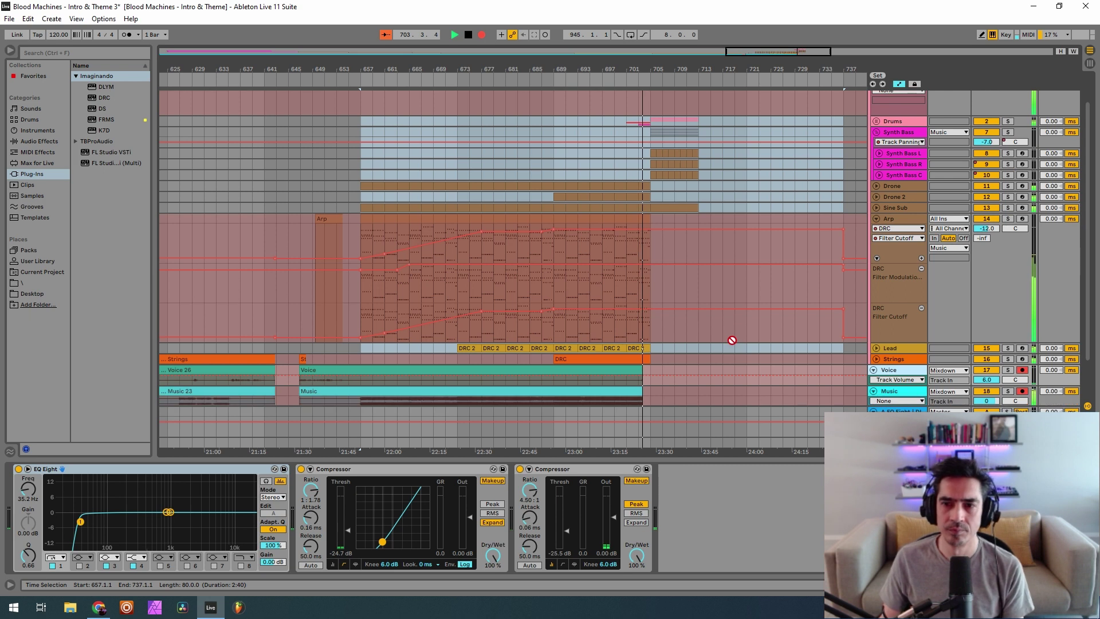